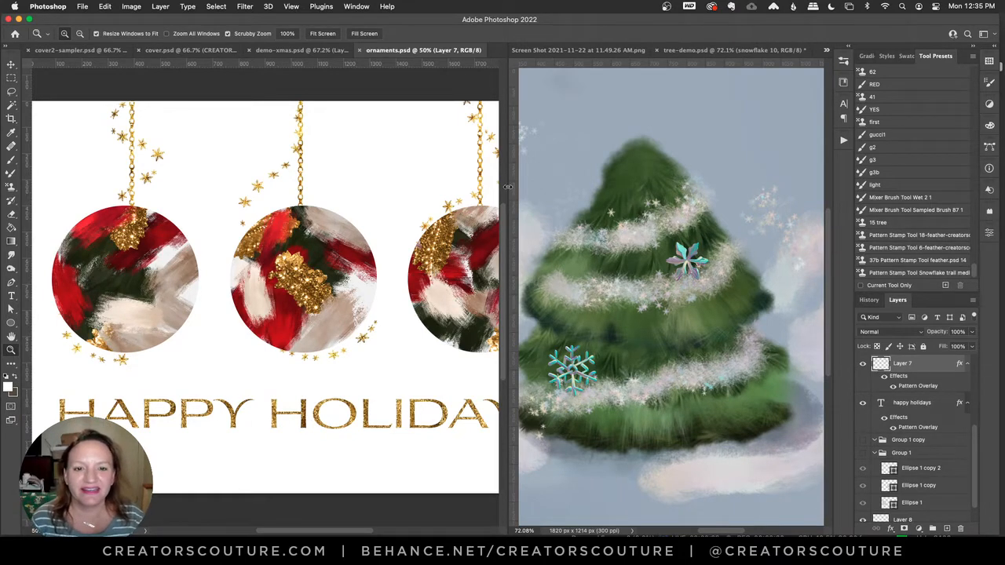
Close the capitalised Ornaments.psd without saving its changes, and close the Screen Shot 2021-11-22 at 11.49.26 AM.png document.
left_click_drag(510, 189, 354, 215)
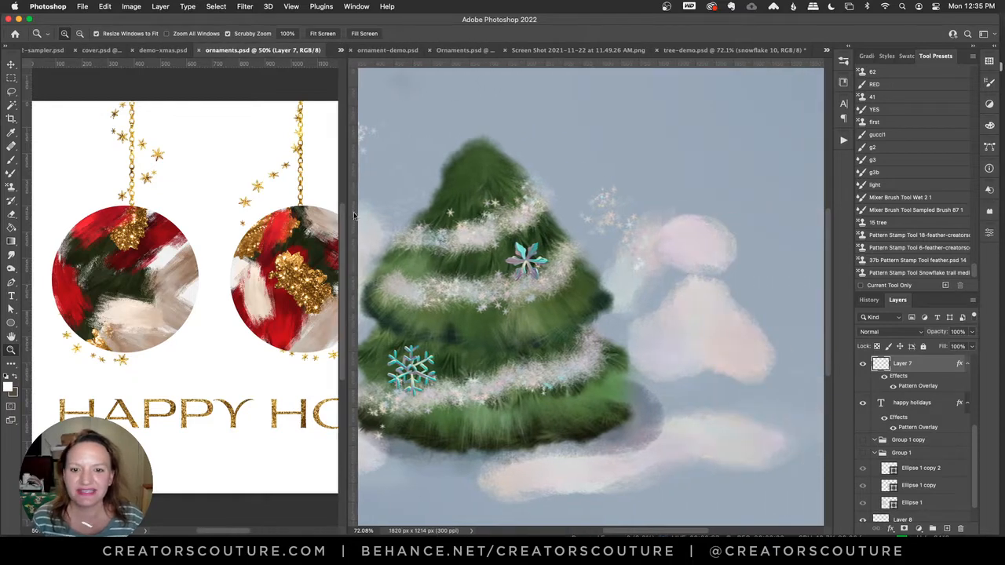
left_click(463, 50)
key("super+w")
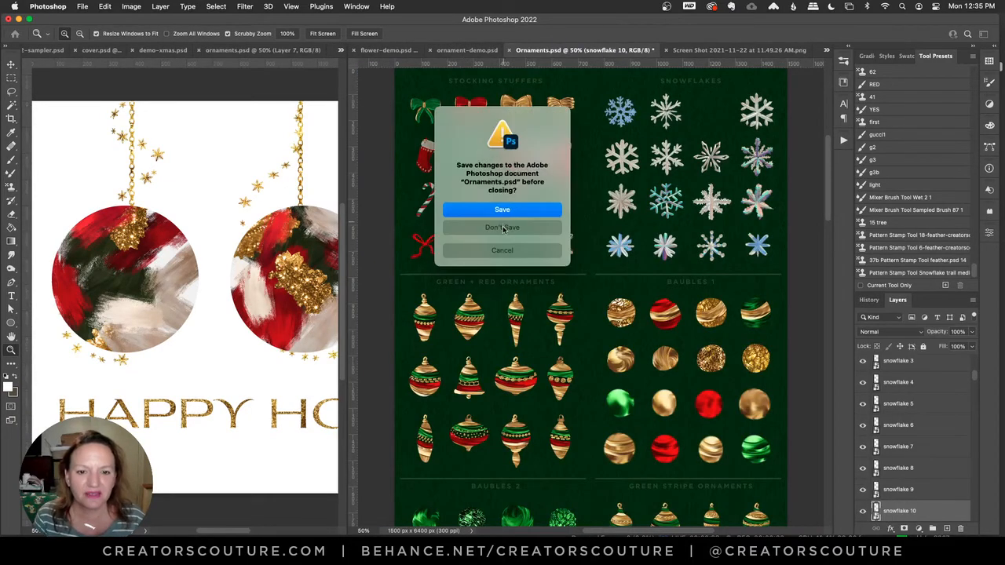
left_click(504, 228)
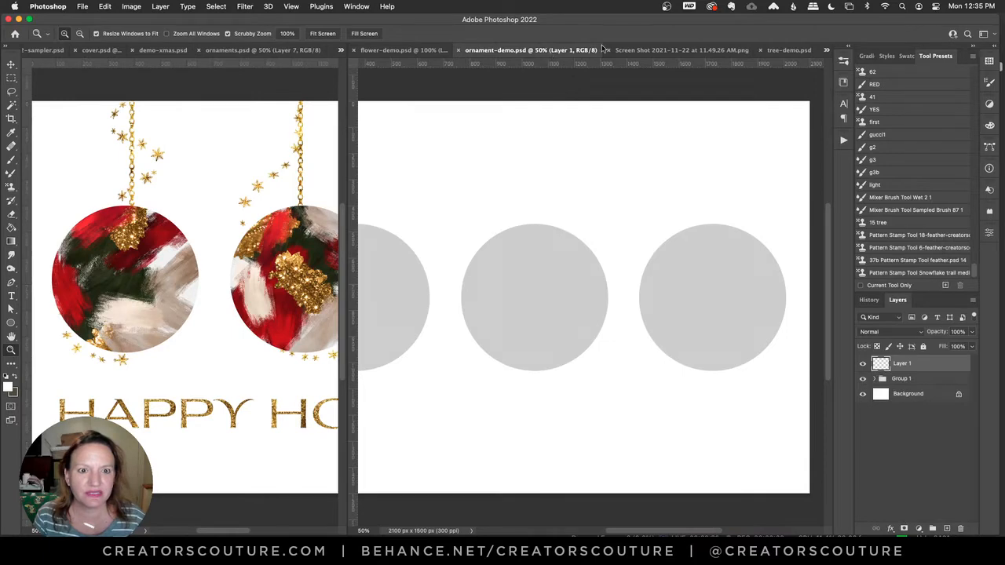
left_click(604, 50)
key("super+w")
Save and close both tree-demo.psd and flower-demo.psd.
left_click(724, 50)
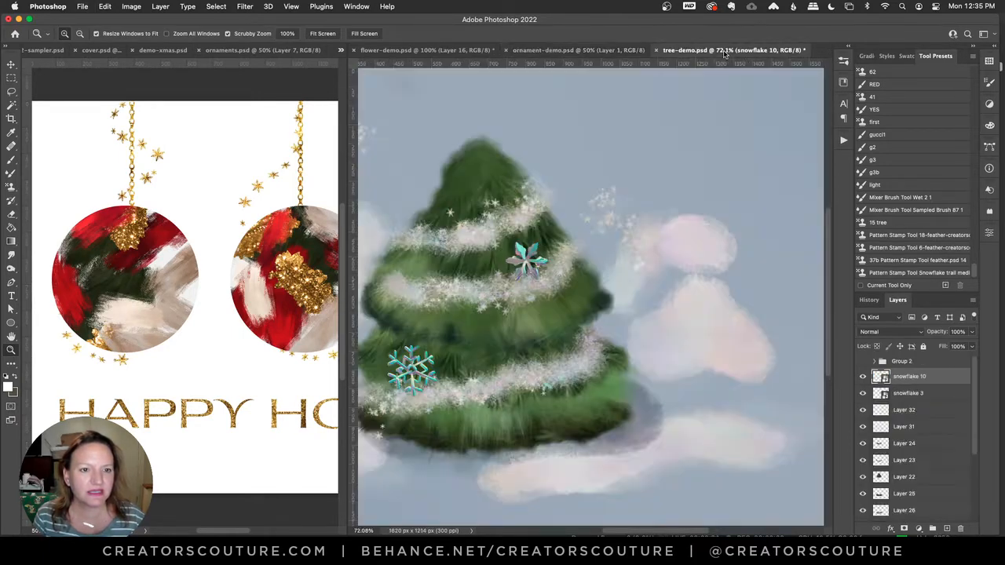
key("super+s")
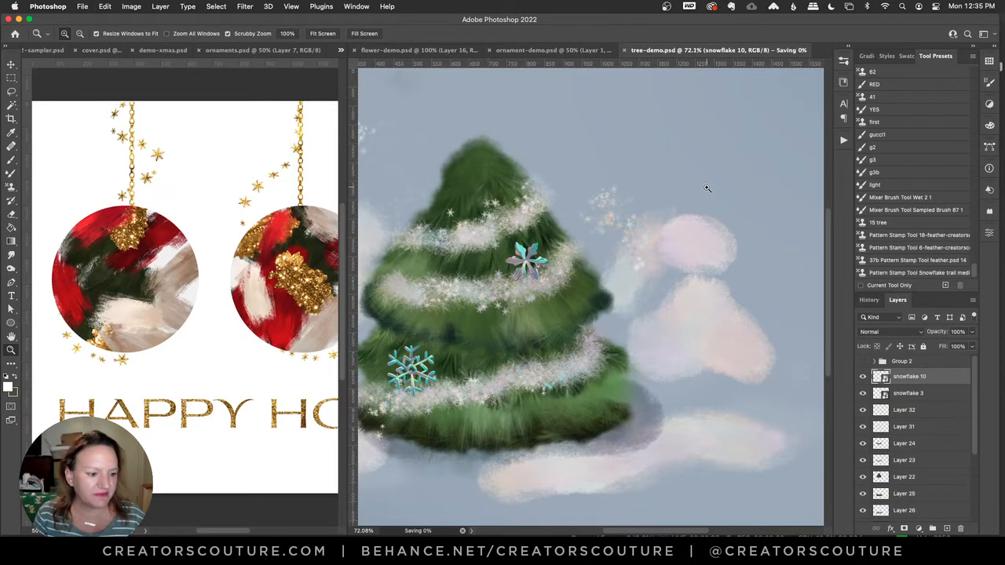
key("super+w")
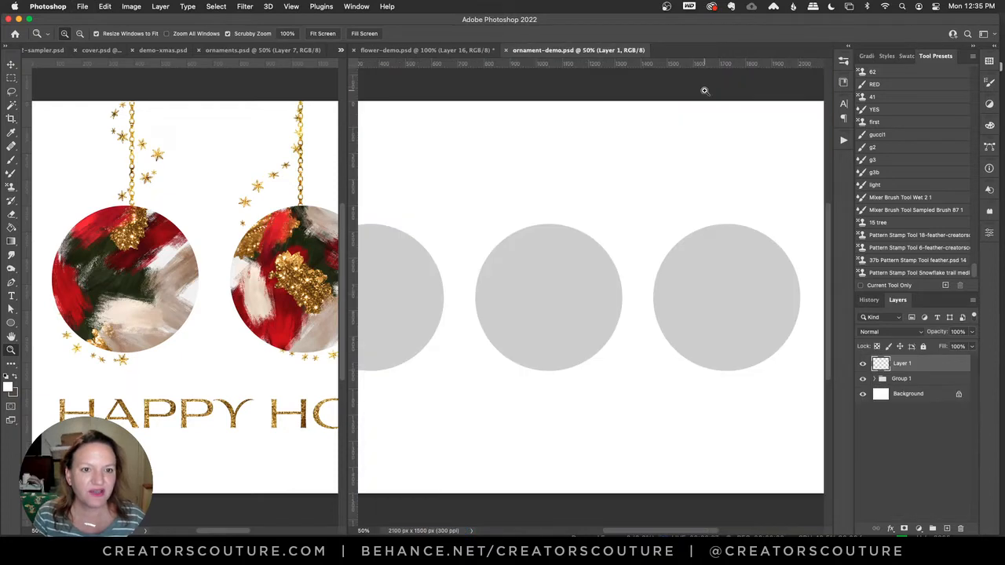
left_click(421, 50)
key("super+w")
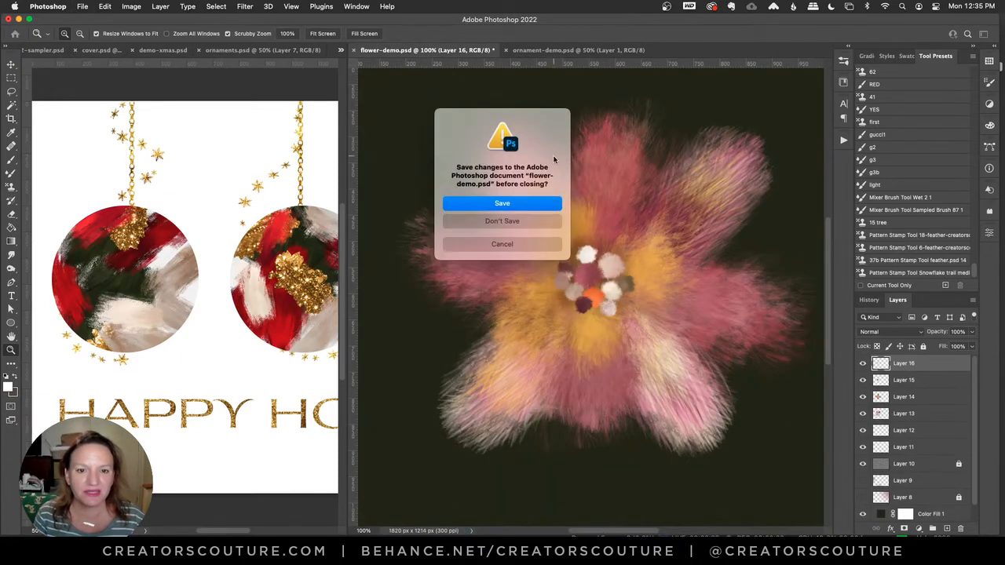
left_click(501, 206)
Close demo-xmas.psd without saving, and also close cover.psd and cover2-sampler.psd.
left_click(240, 50)
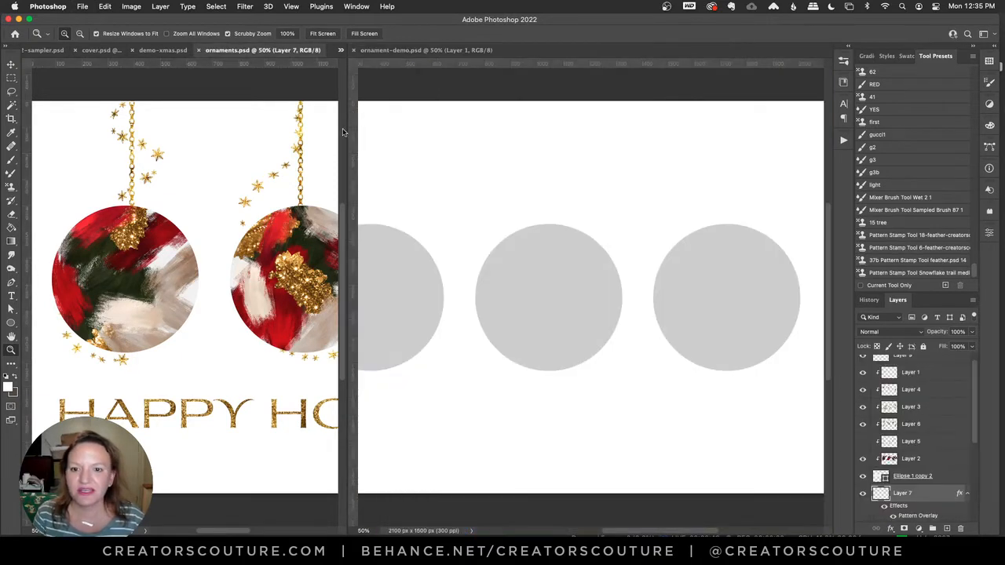
left_click(158, 50)
key("super+w")
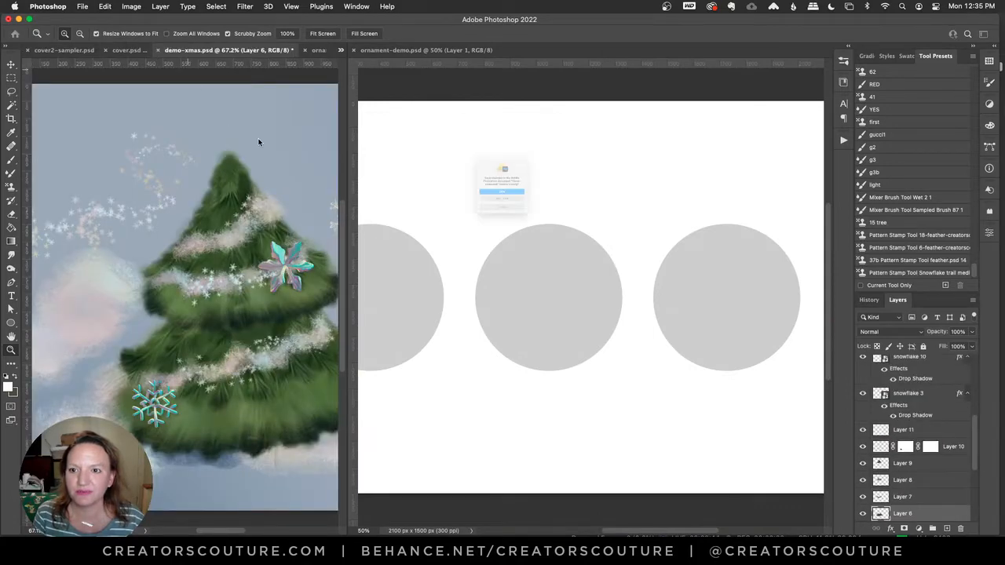
left_click(505, 223)
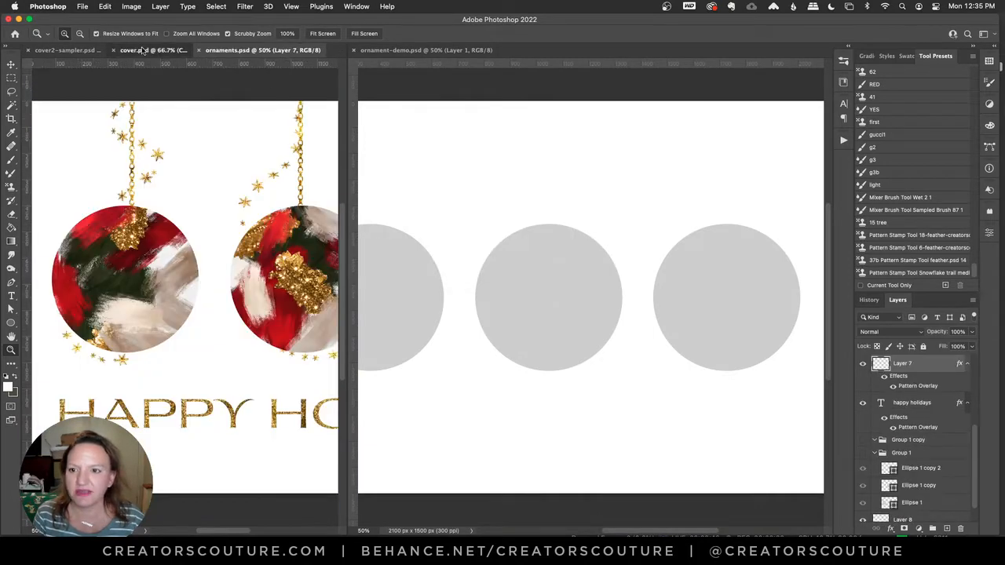
left_click(139, 51)
key("super+w")
left_click(106, 50)
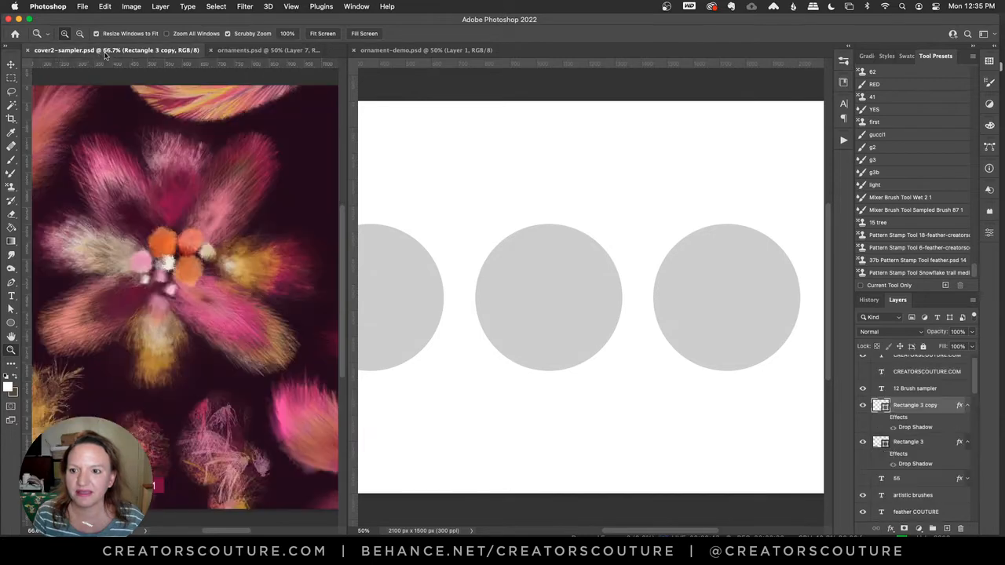
key("super+w")
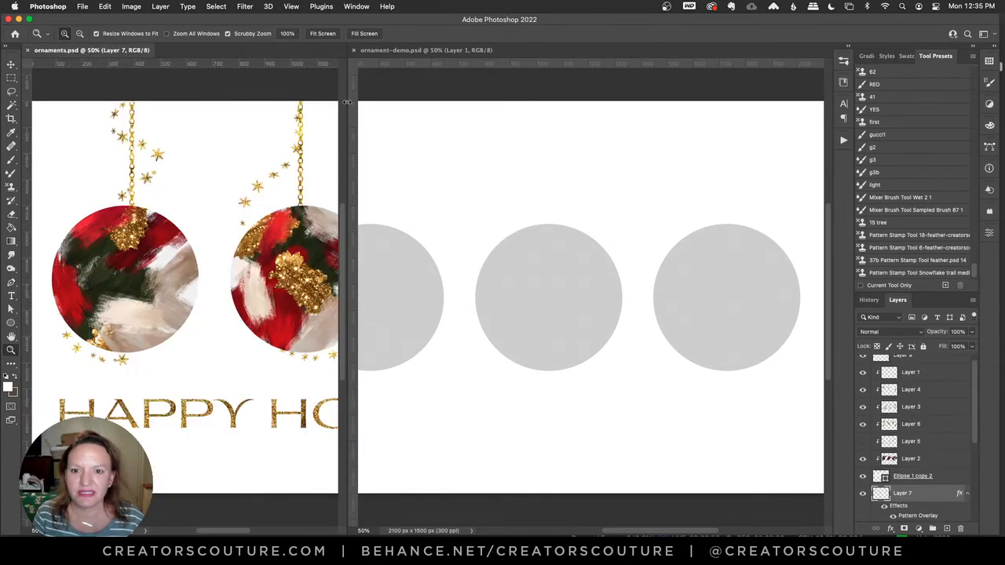
Examine the entire finished Happy Holidays card in ornaments.psd.
left_click_drag(351, 118, 547, 124)
scroll(264, 217, "right", 2)
scroll(263, 217, "left", 2)
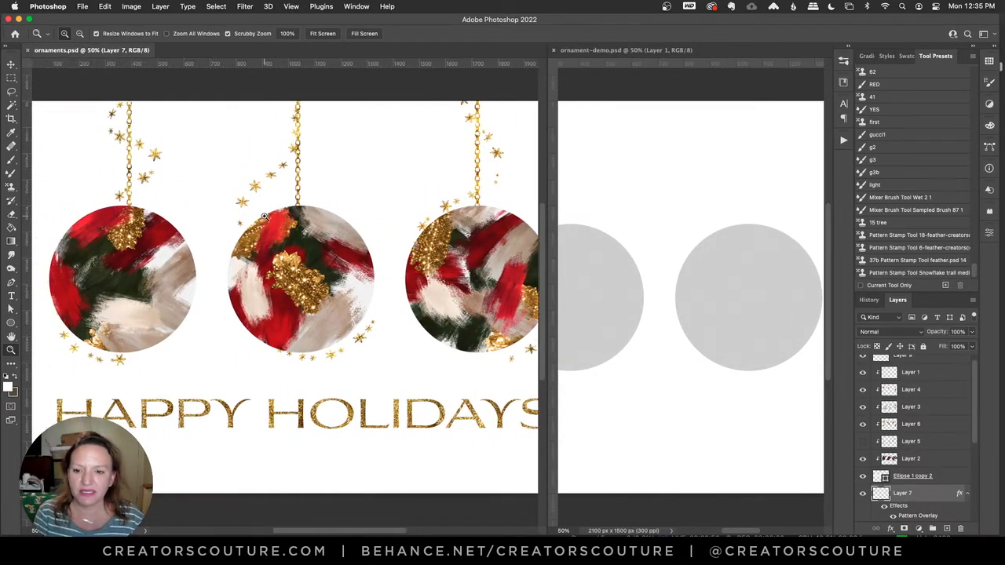
scroll(263, 217, "right", 3)
left_click(272, 281, "alt")
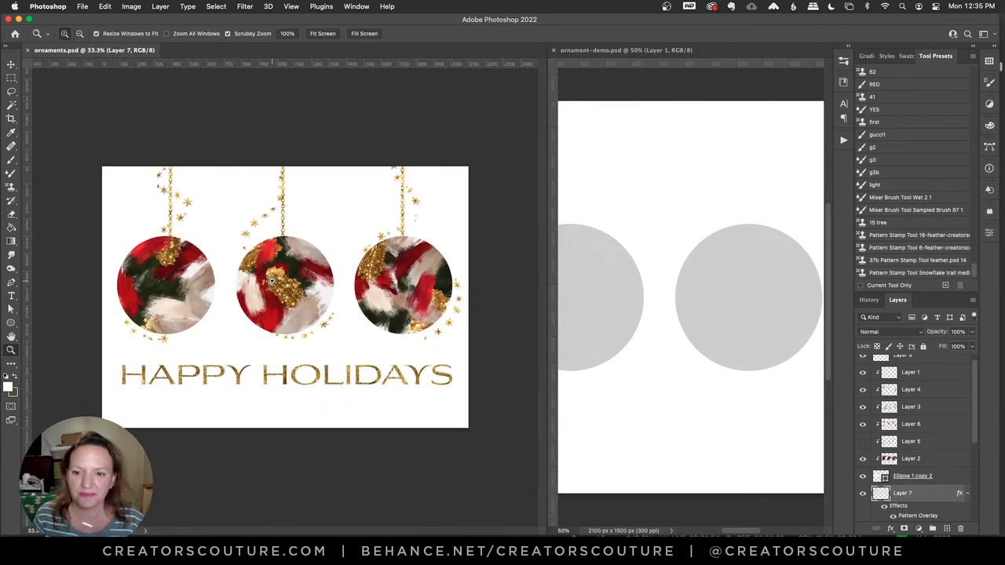
left_click_drag(273, 281, 291, 281)
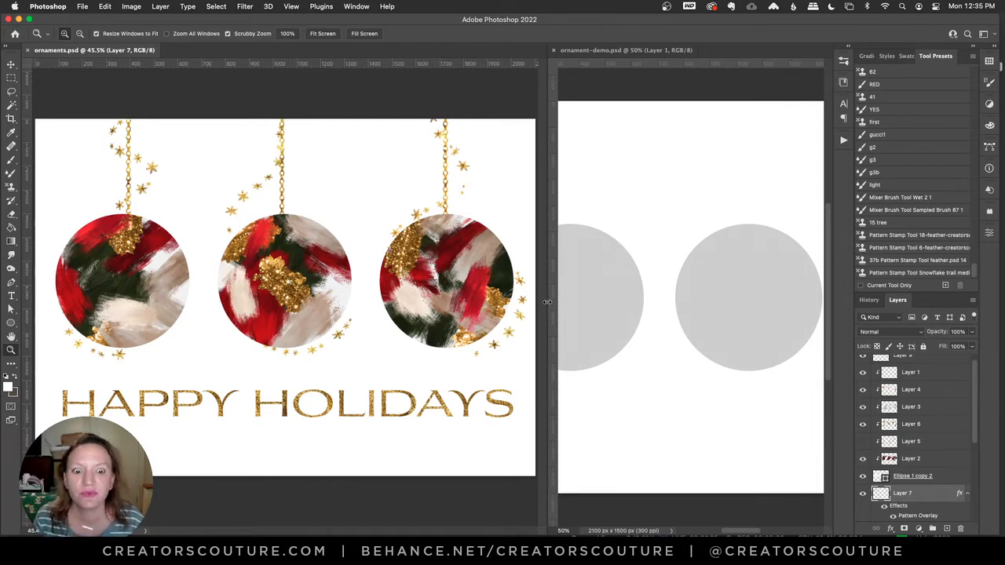
Rebalance the split view so ornament-demo.psd shows its full canvas with all three gray circles beside the finished card.
left_click_drag(547, 302, 314, 320)
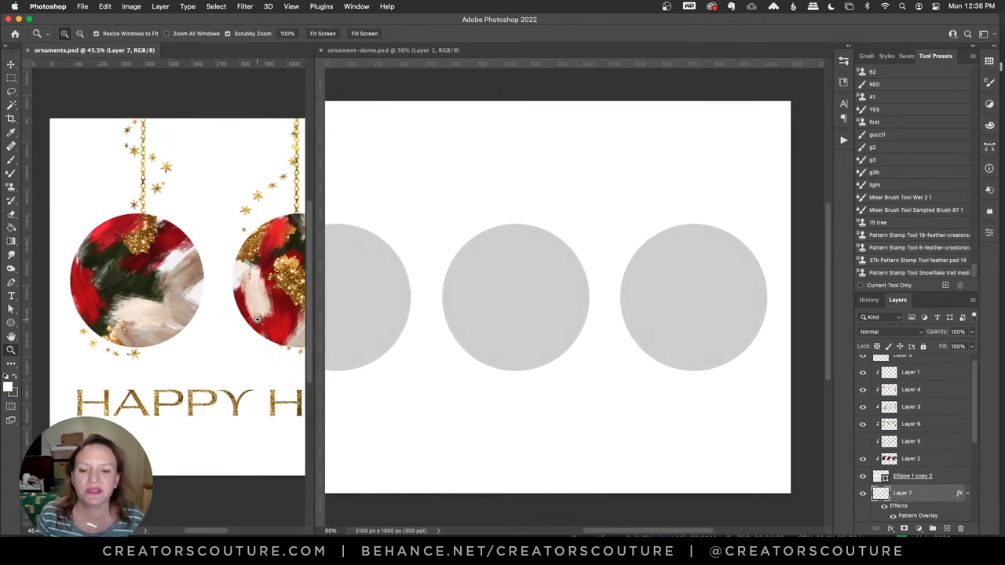
scroll(258, 319, "right", 3)
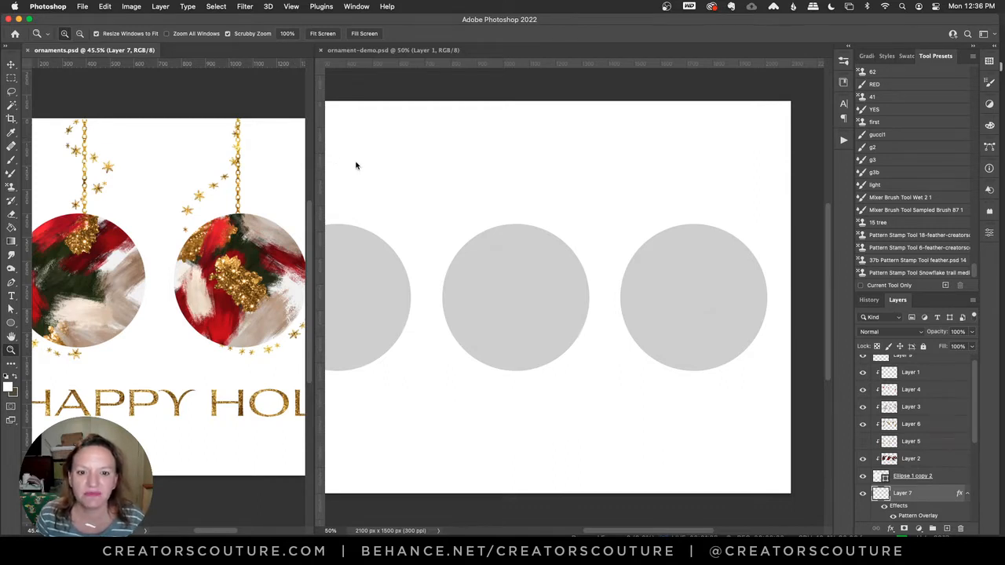
left_click(534, 275)
left_click(527, 283, "alt")
left_click_drag(526, 284, 527, 283)
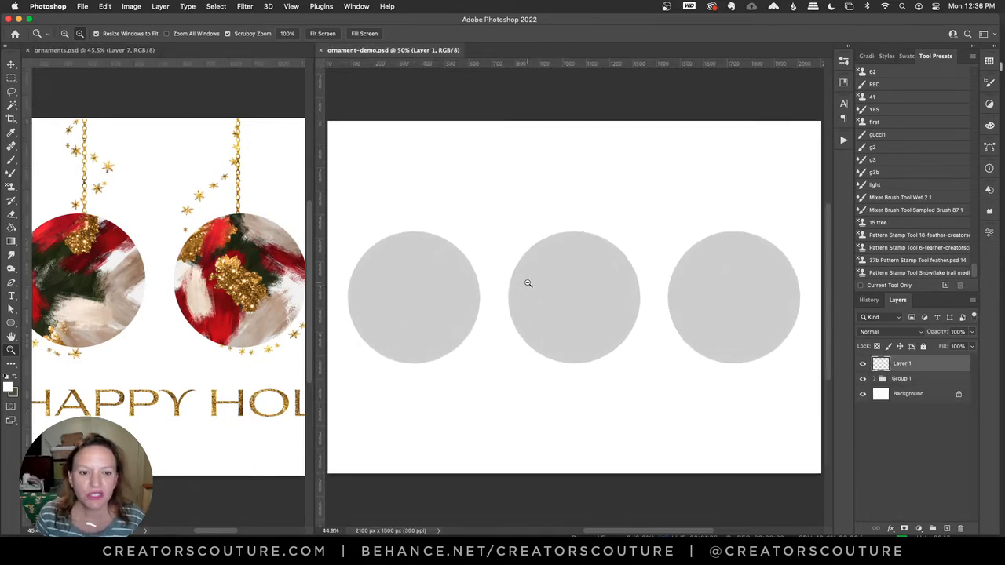
left_click_drag(314, 237, 284, 239)
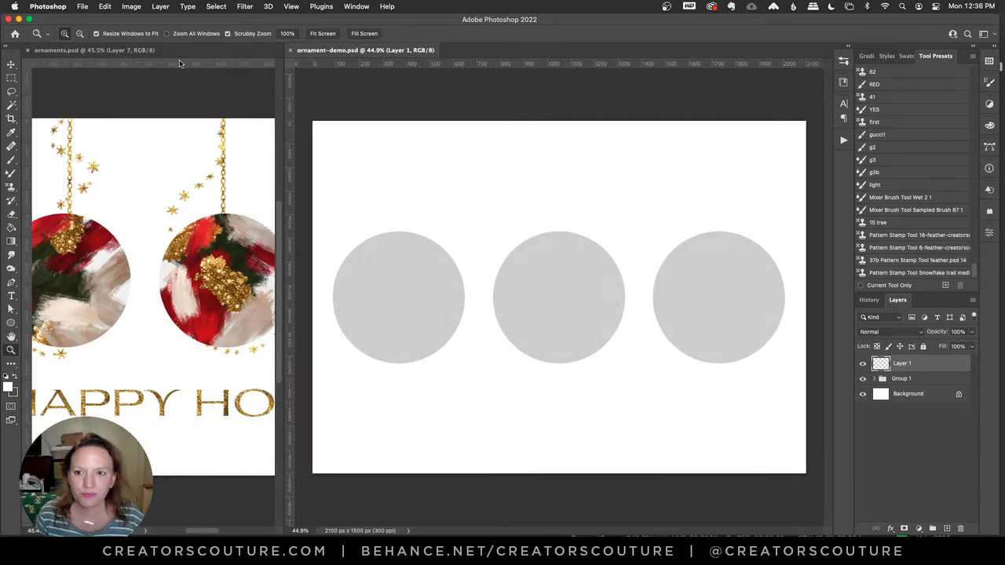
key("v")
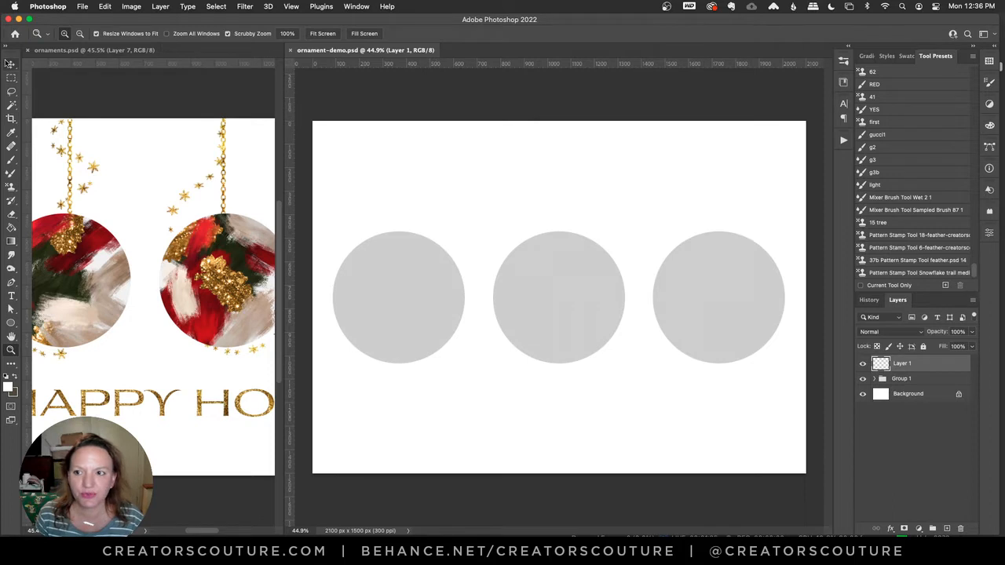
left_click(12, 323)
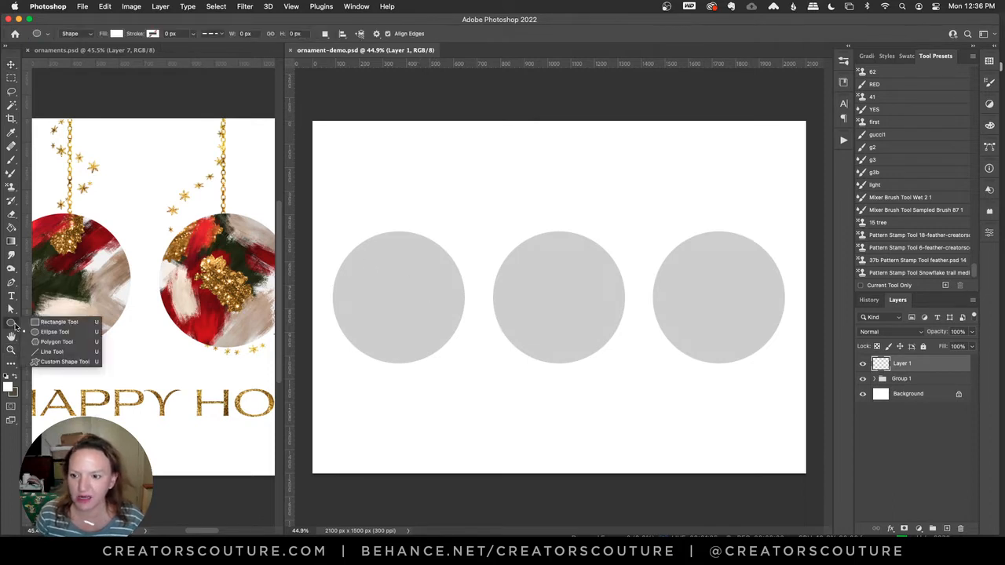
left_click(47, 330)
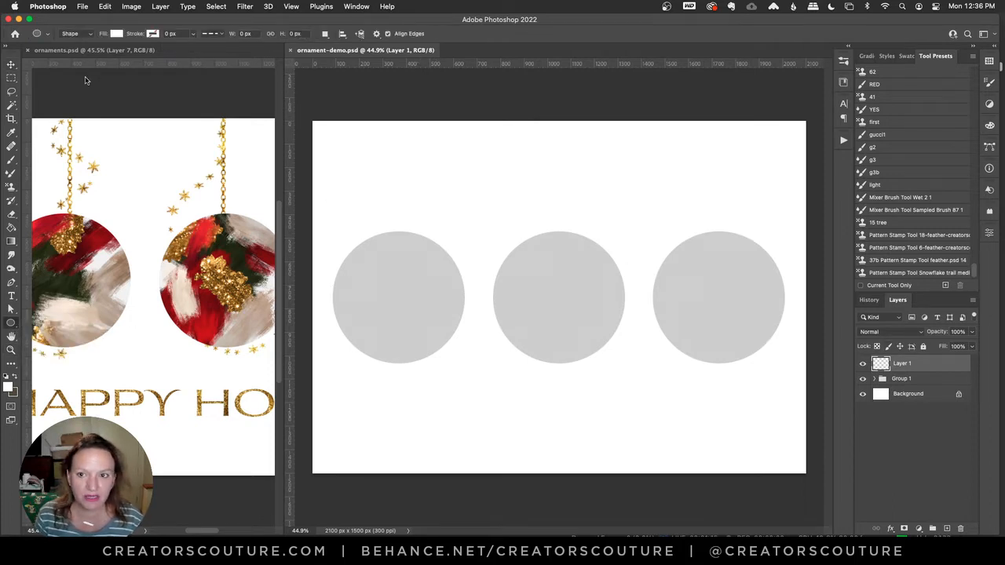
Align the vertical centers of the three ellipse layers in Group 1.
left_click(11, 64)
left_click(515, 259)
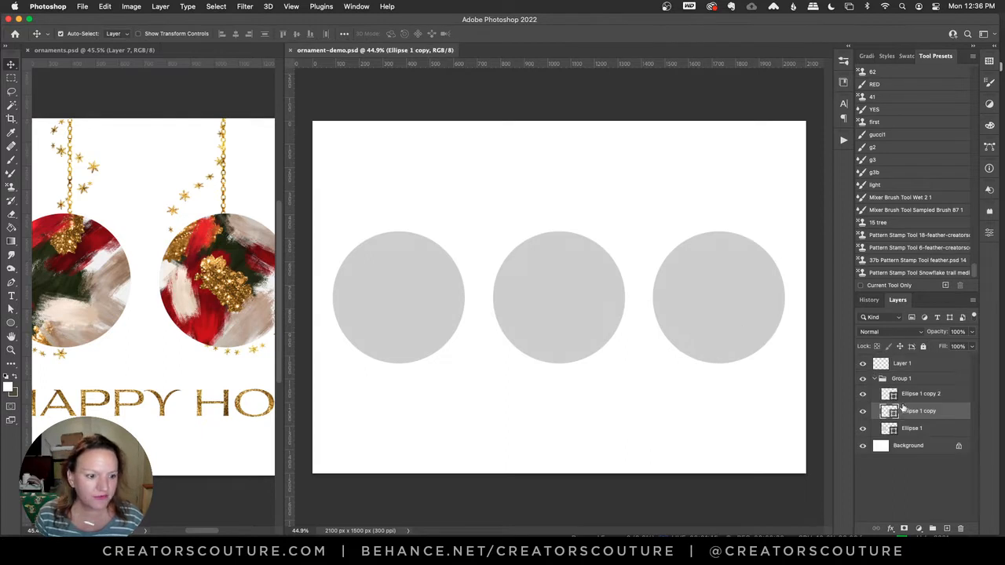
left_click(931, 397)
left_click(927, 429, "shift")
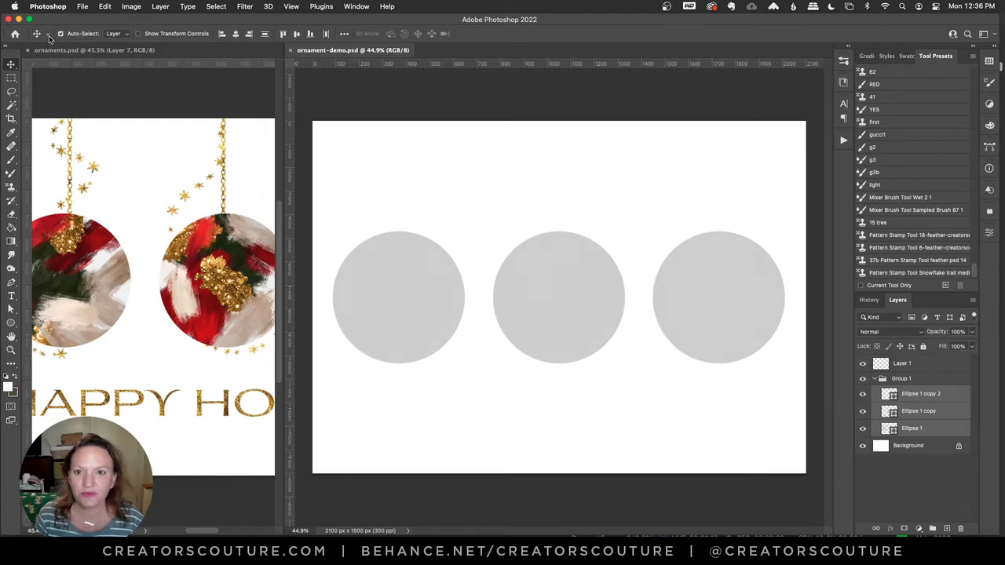
left_click(297, 34)
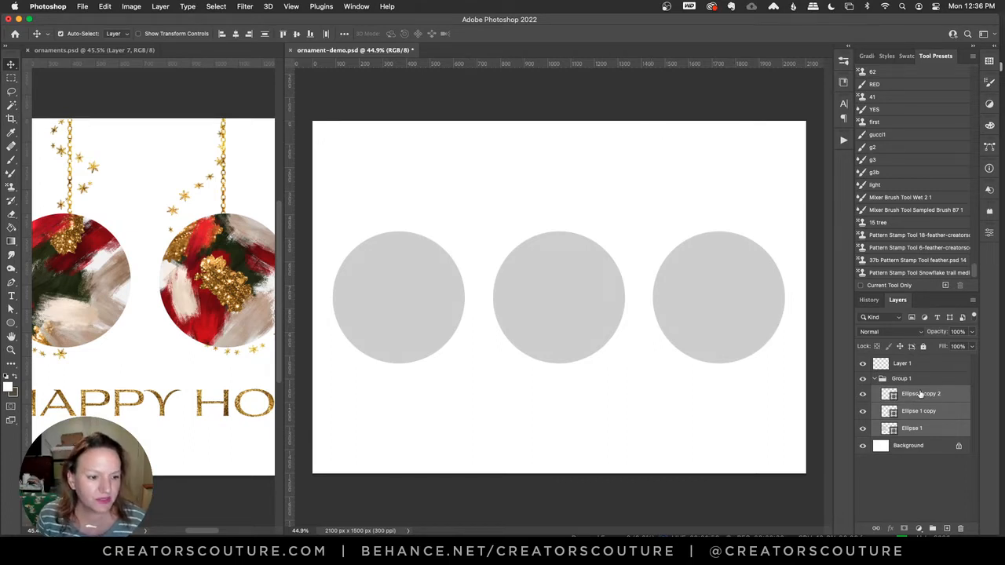
Duplicate the three selected ellipse layers out of Group 1, placing the copies directly above the group.
left_click_drag(918, 394, 915, 385)
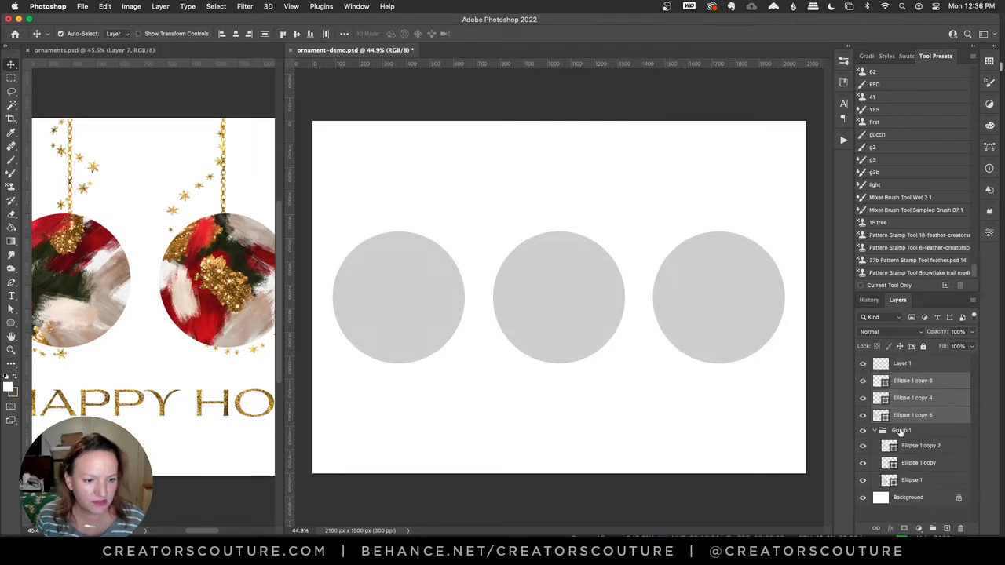
left_click(880, 434)
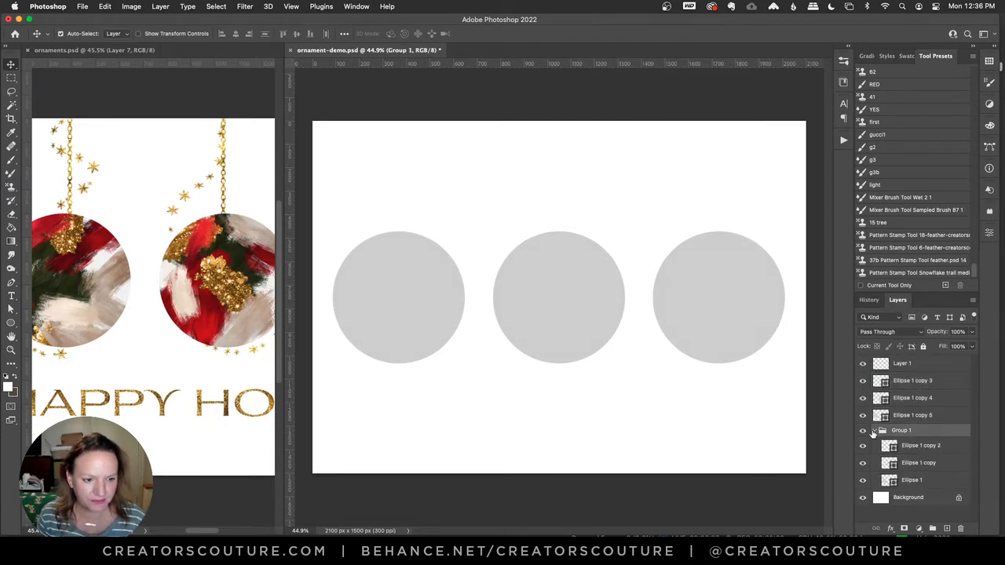
left_click(873, 431)
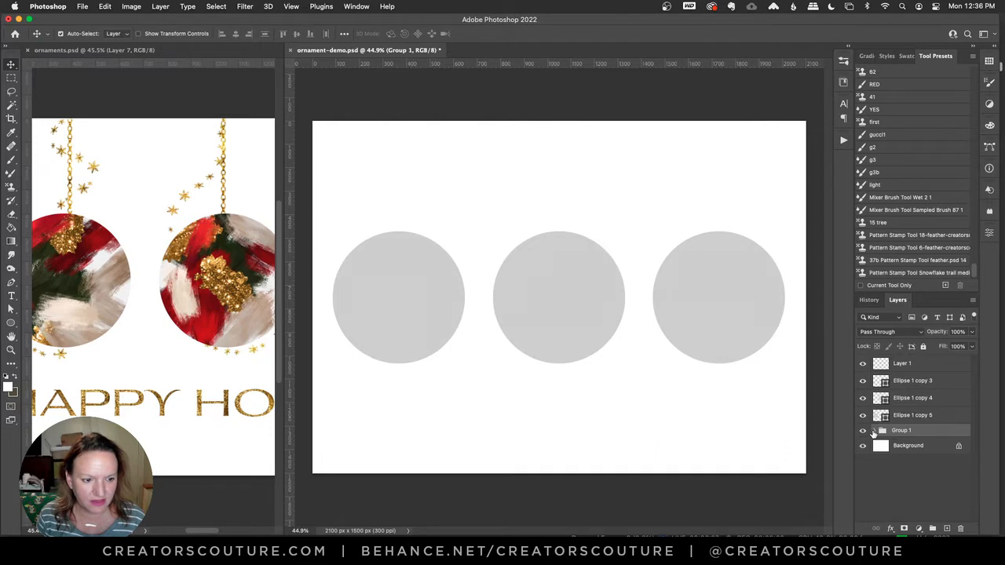
left_click(873, 431)
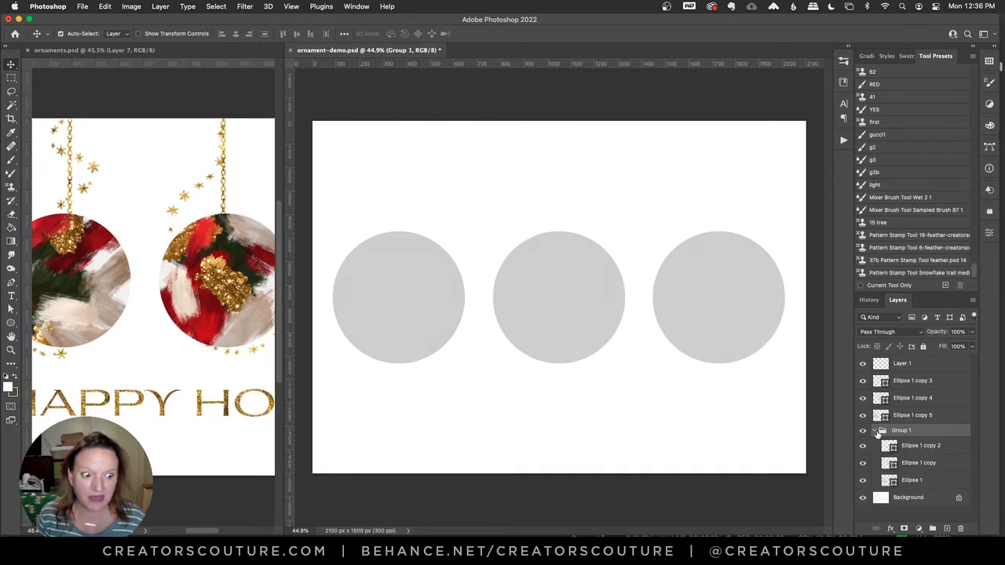
left_click(875, 432)
Hide and reshow Group 1, and try duplicating its three ellipse layers above the existing copies again.
left_click(864, 431)
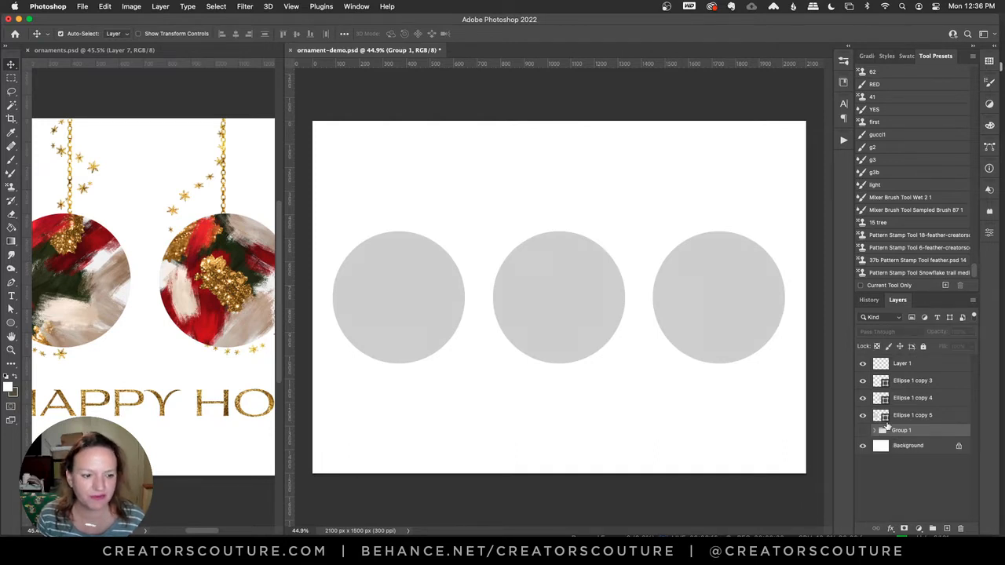
left_click(874, 431)
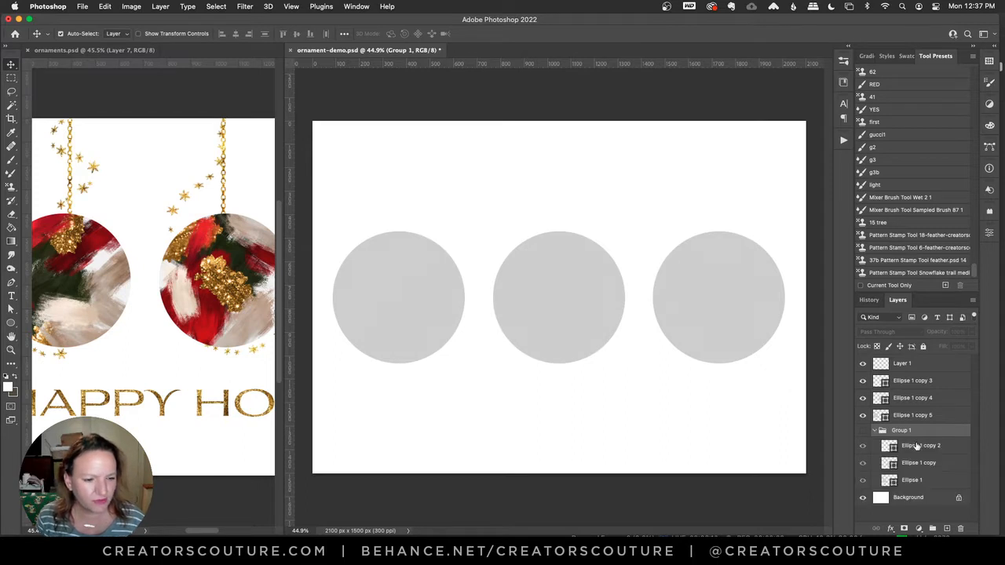
left_click(916, 445)
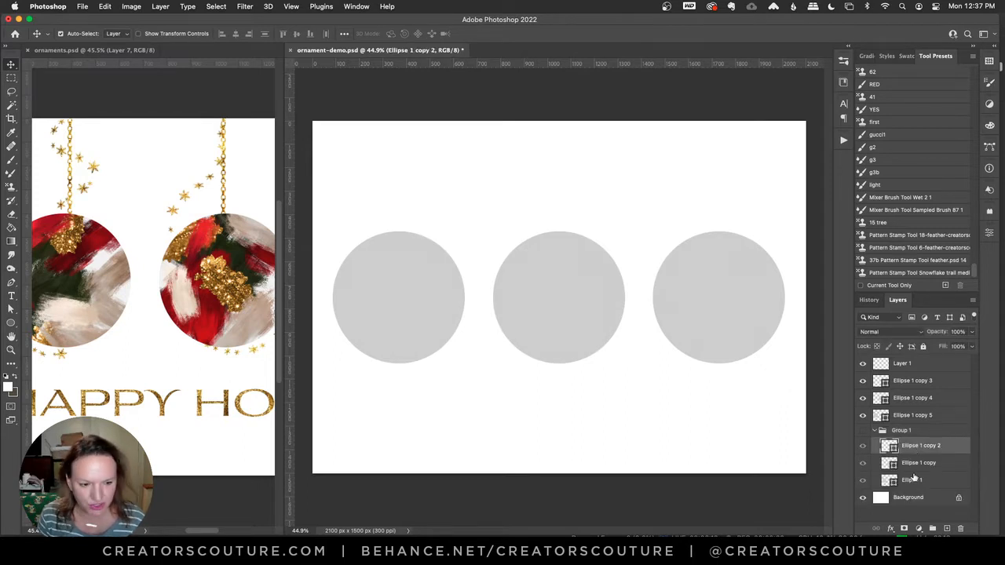
left_click(864, 431)
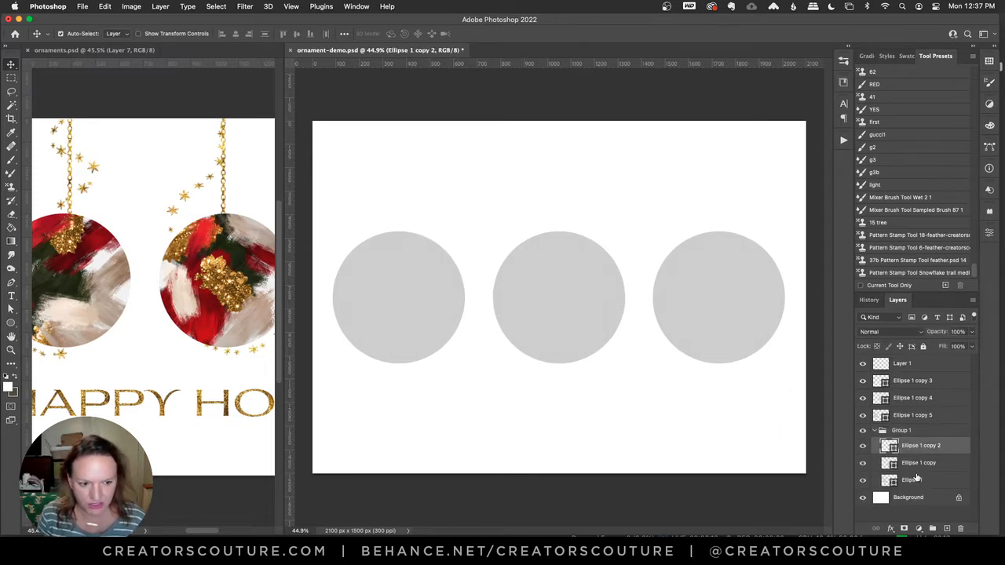
left_click(916, 480, "shift")
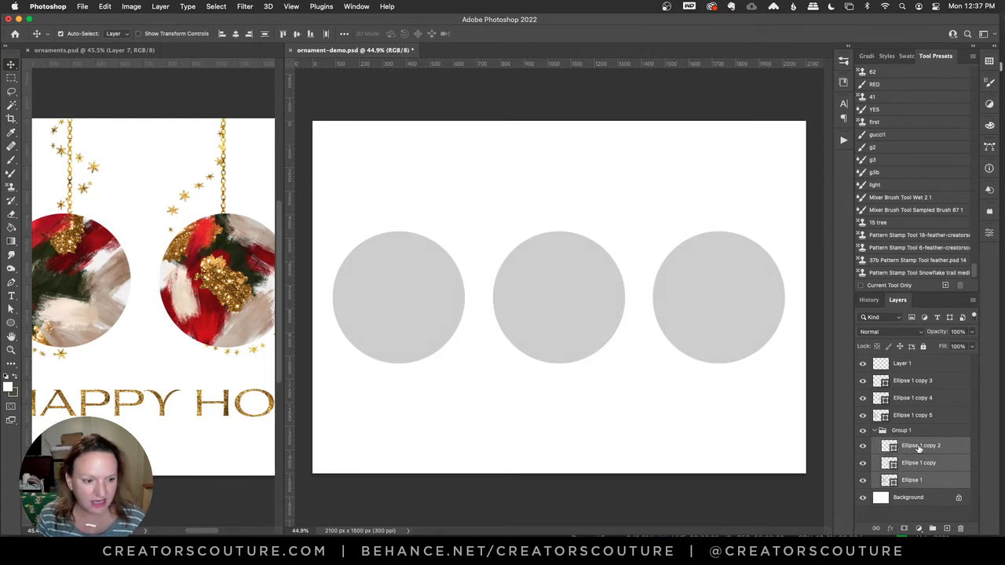
left_click_drag(913, 448, 926, 383)
key("Delete")
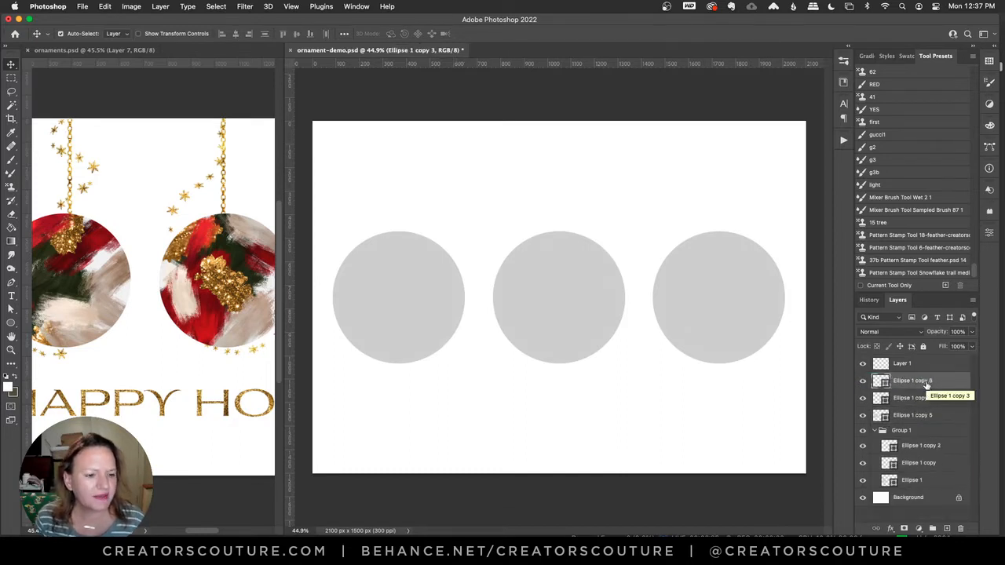
Collapse and hide Group 1 in the layer stack.
left_click(887, 432)
left_click(882, 431)
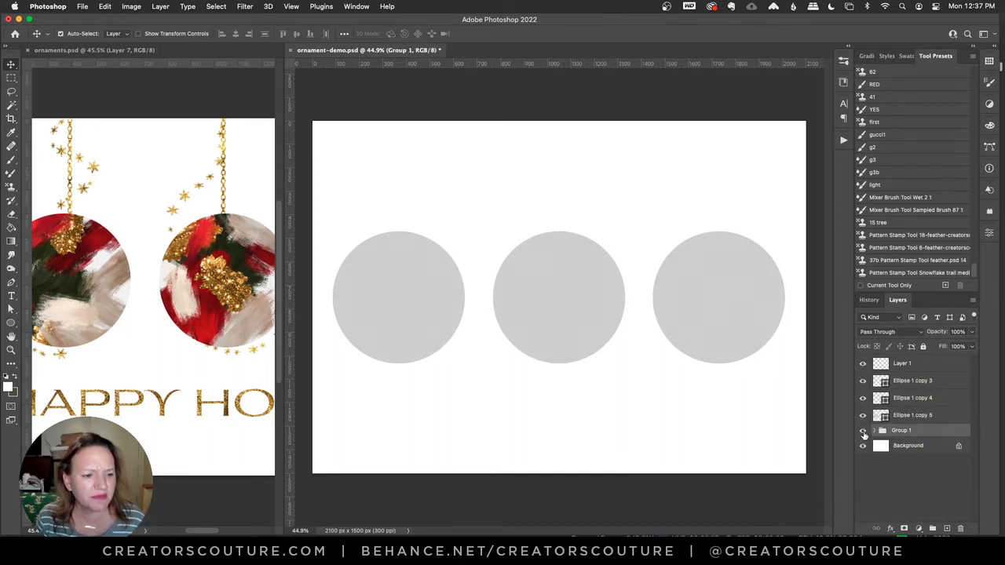
left_click(862, 431)
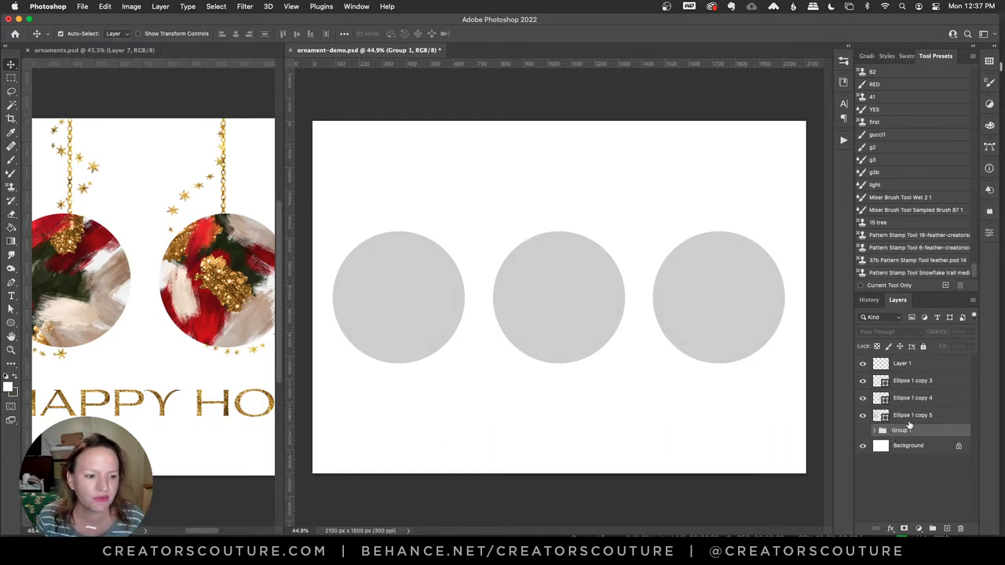
Merge the three duplicated ellipse layers above Group 1 into a single shape layer.
left_click(911, 416)
left_click(919, 382, "shift")
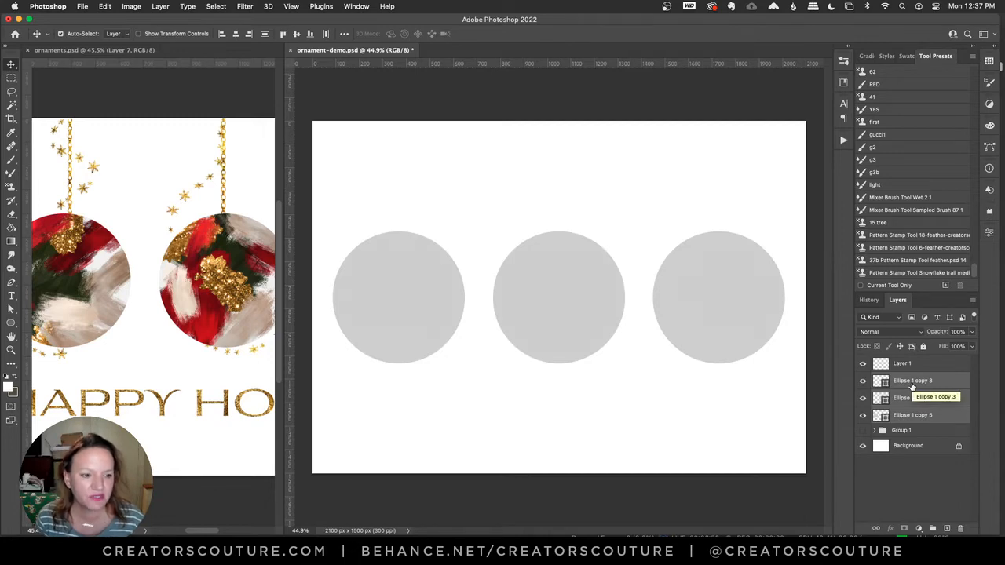
right_click(912, 382)
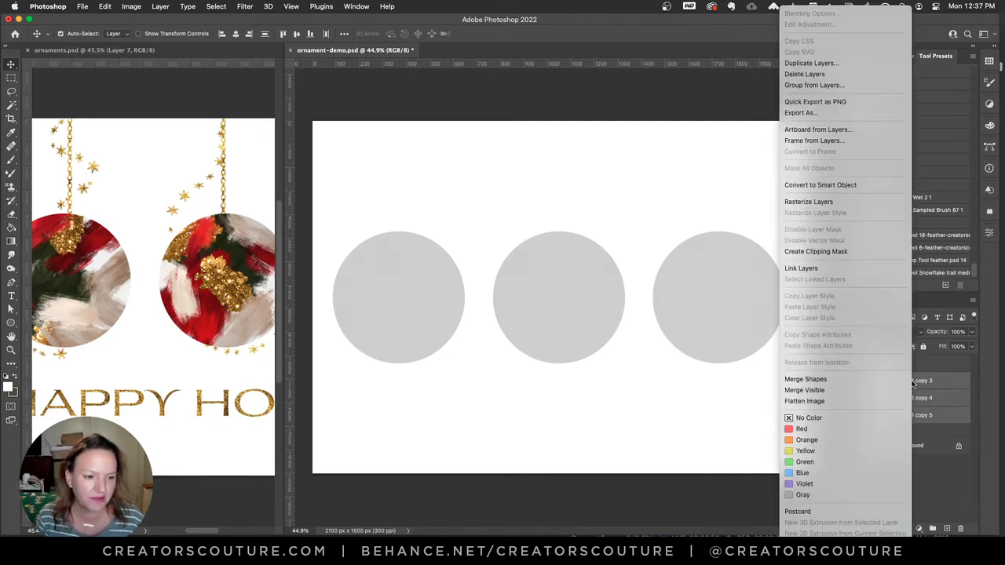
left_click(820, 381)
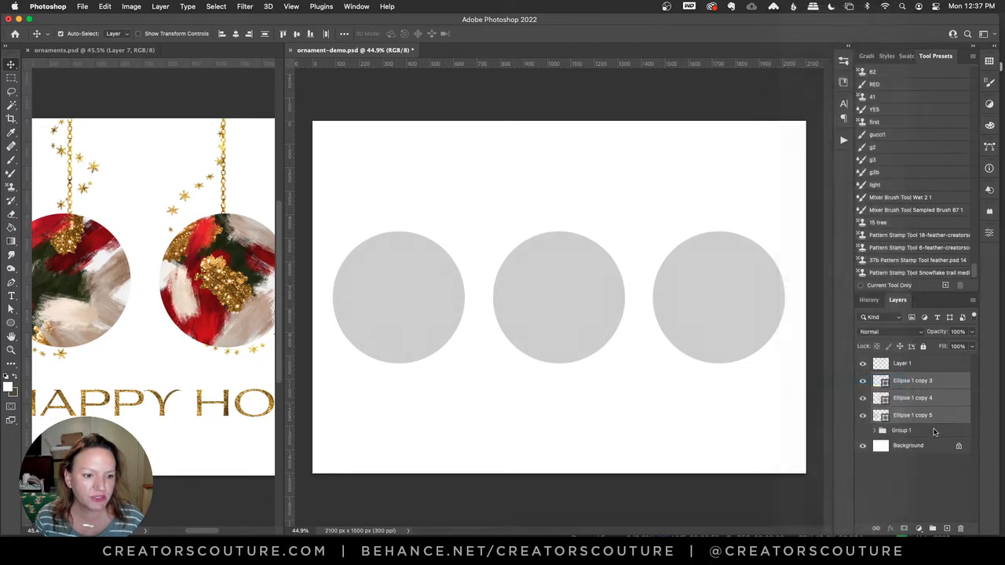
Change the merged circle shape's fill colour to the lighter gray #eeeeee.
double_click(880, 382)
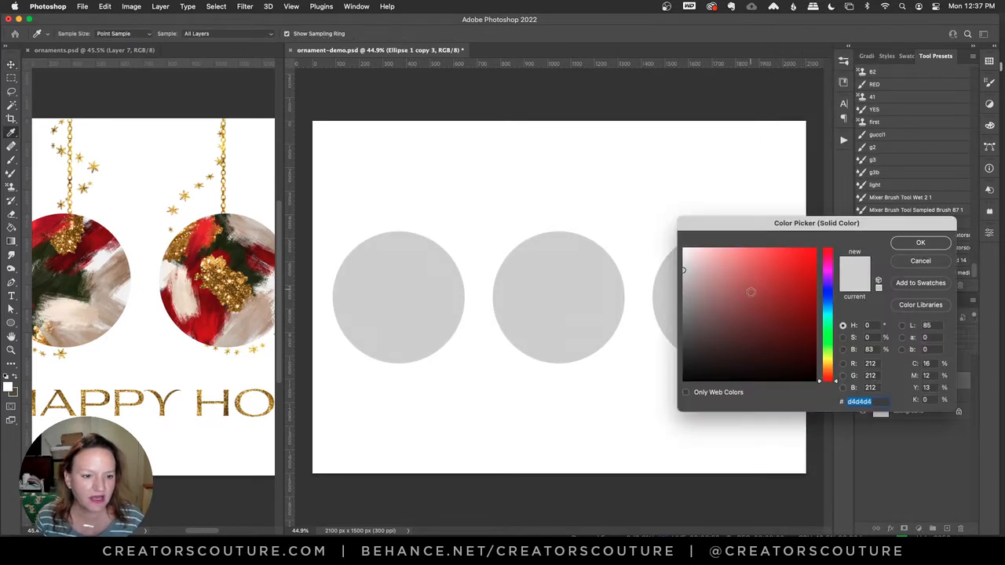
left_click_drag(697, 258, 672, 258)
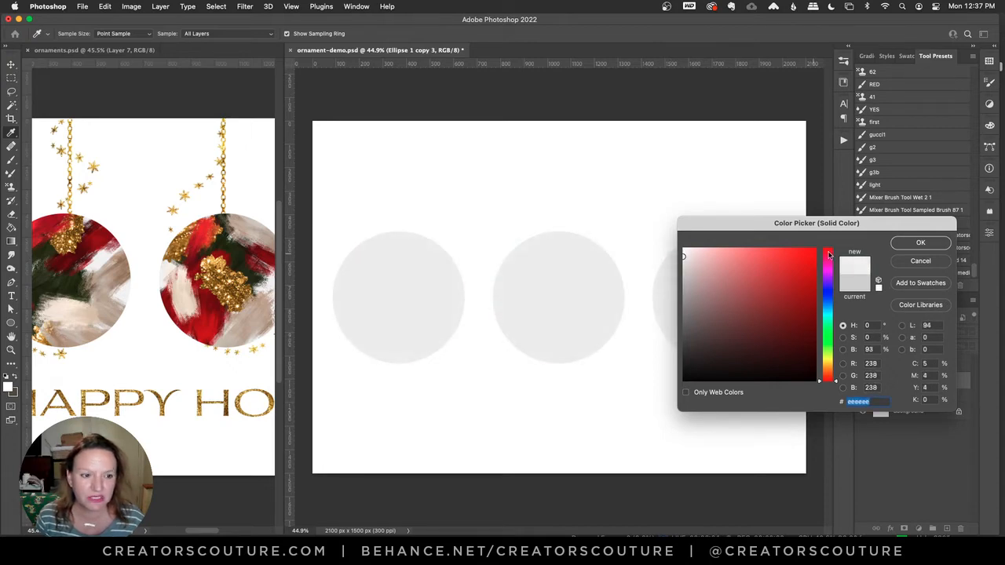
left_click(920, 242)
Clip Layer 1 to the merged circle shape layer beneath it.
left_click(904, 371)
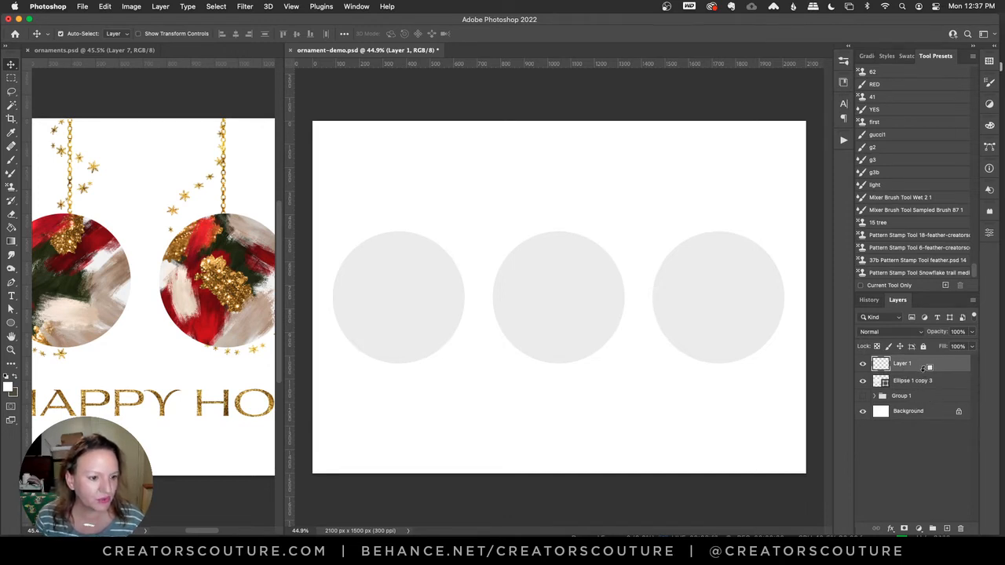
mouse_move(922, 366)
left_mouse_down()
mouse_move(924, 377)
mouse_move(892, 370)
mouse_move(910, 367)
left_mouse_up()
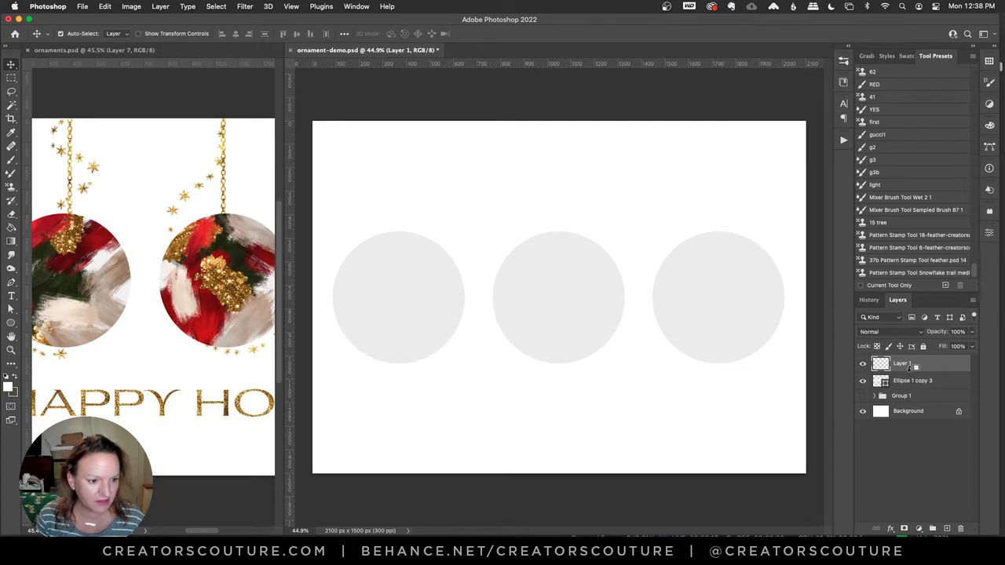
left_click_drag(912, 368, 893, 377)
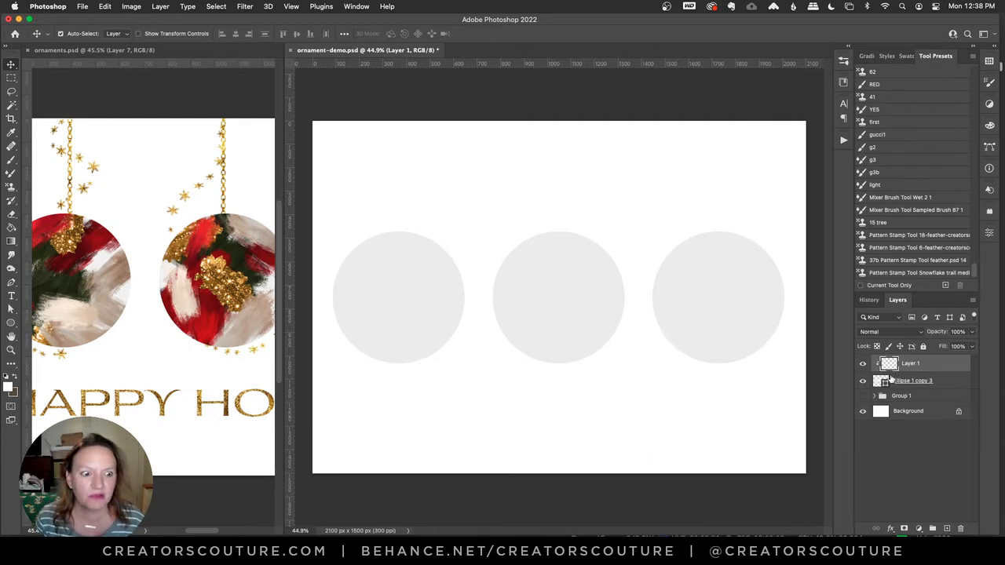
Add four new clipped layers between the merged circle shape and Layer 1, and make the lowest one active.
left_click(927, 382)
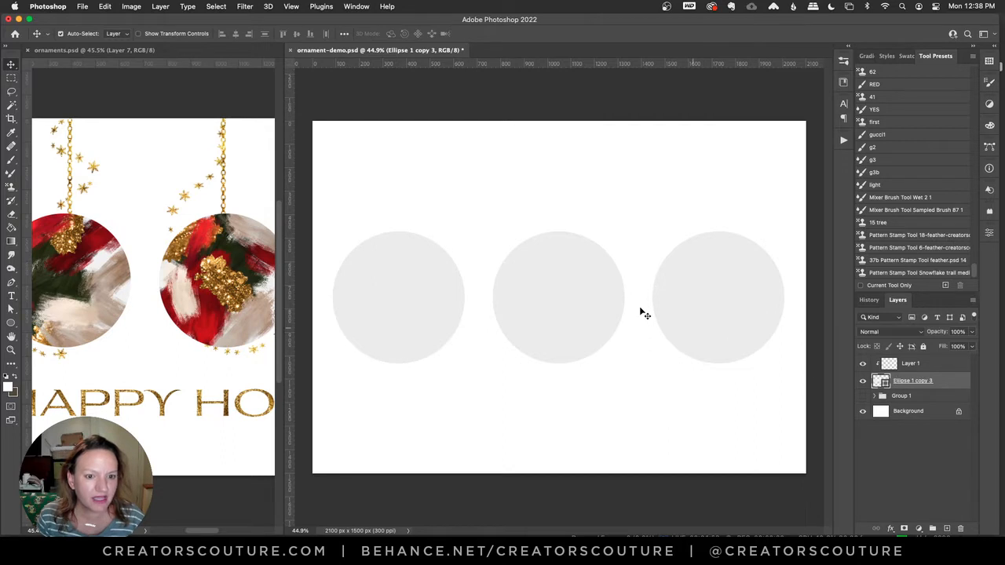
left_click(921, 366)
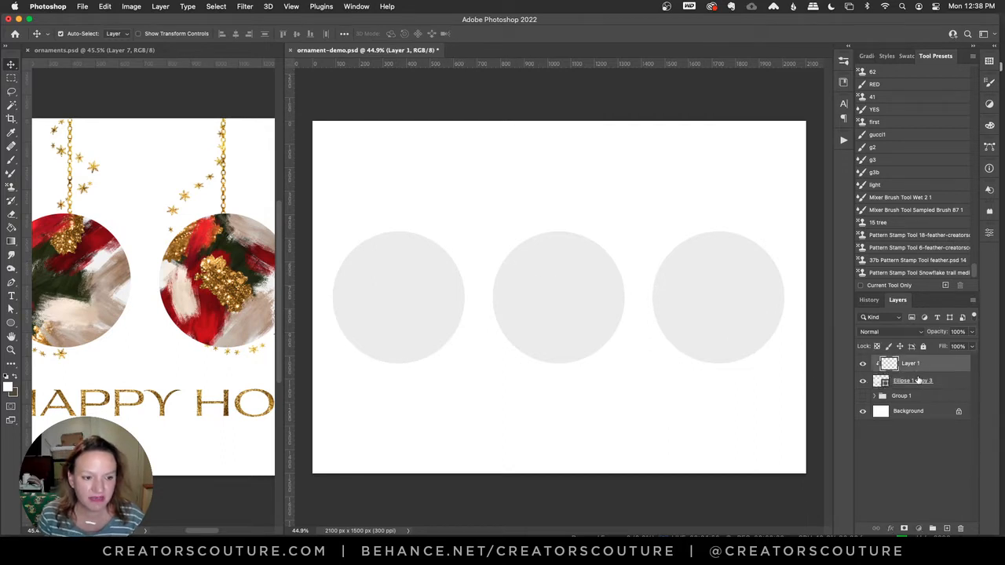
left_click(920, 381)
left_click(946, 528)
left_click(946, 529)
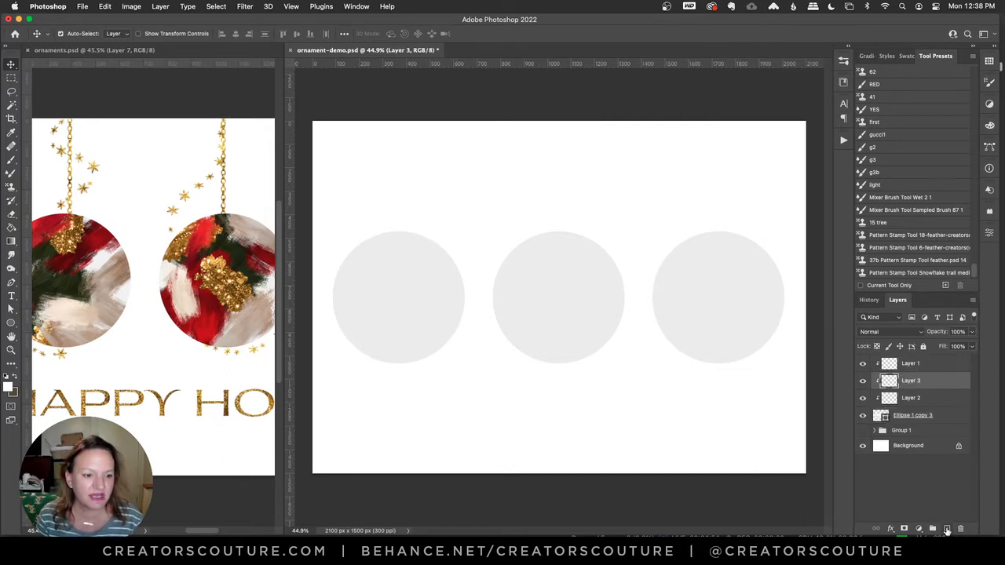
left_click(946, 528)
left_click(946, 529)
left_click(911, 424)
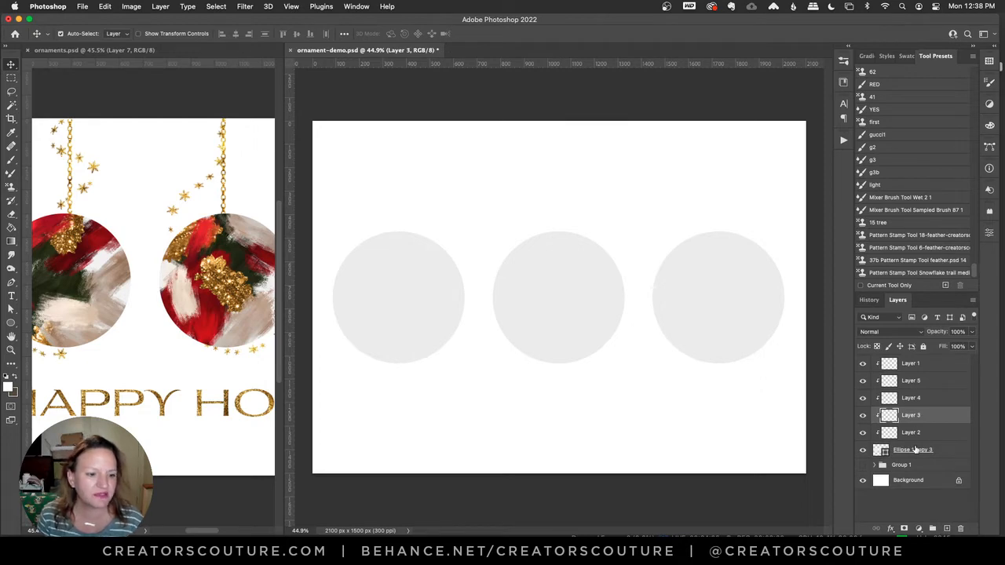
left_click(926, 435)
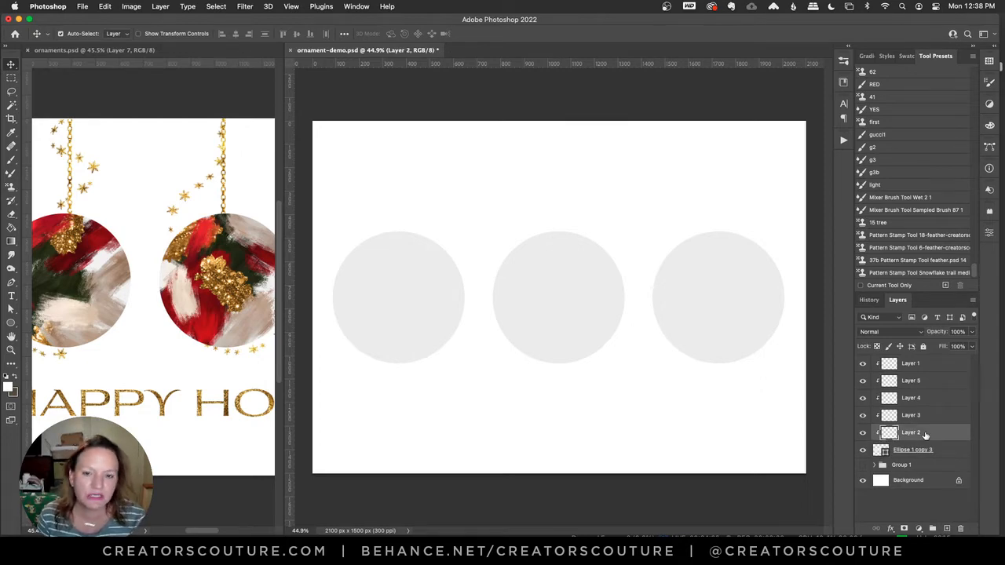
Compare the finished card in ornaments.psd with its painted Layer 2 hidden and shown, and return to ornament-demo.psd.
left_click(222, 287)
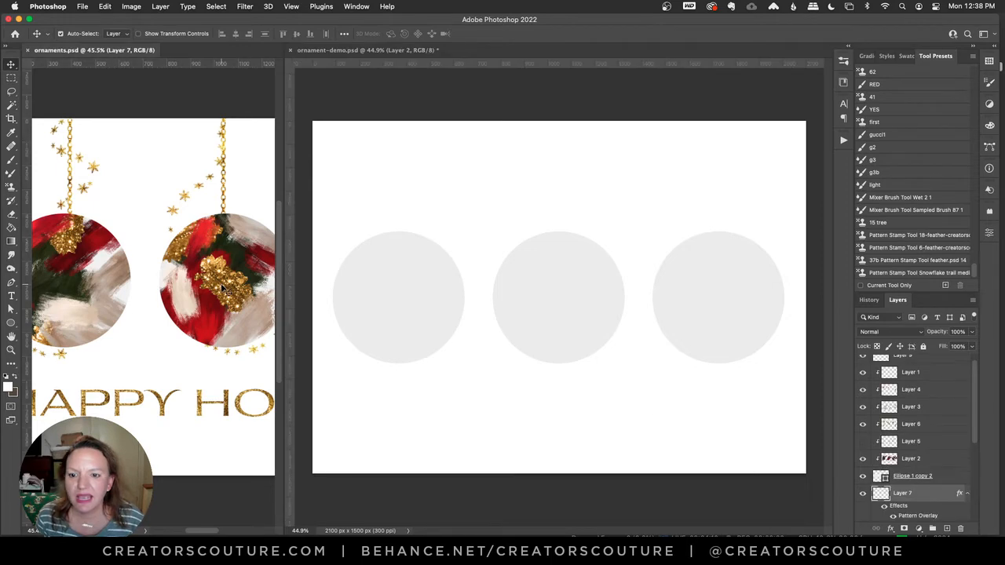
left_click(863, 460)
left_click(862, 460)
left_click(863, 460)
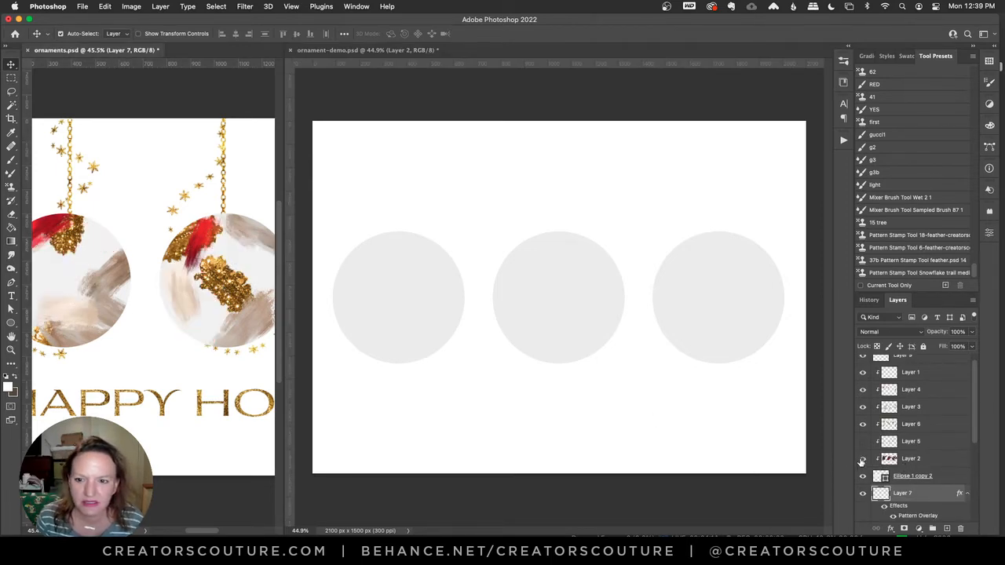
left_click(863, 459)
scroll(210, 382, "left", 4)
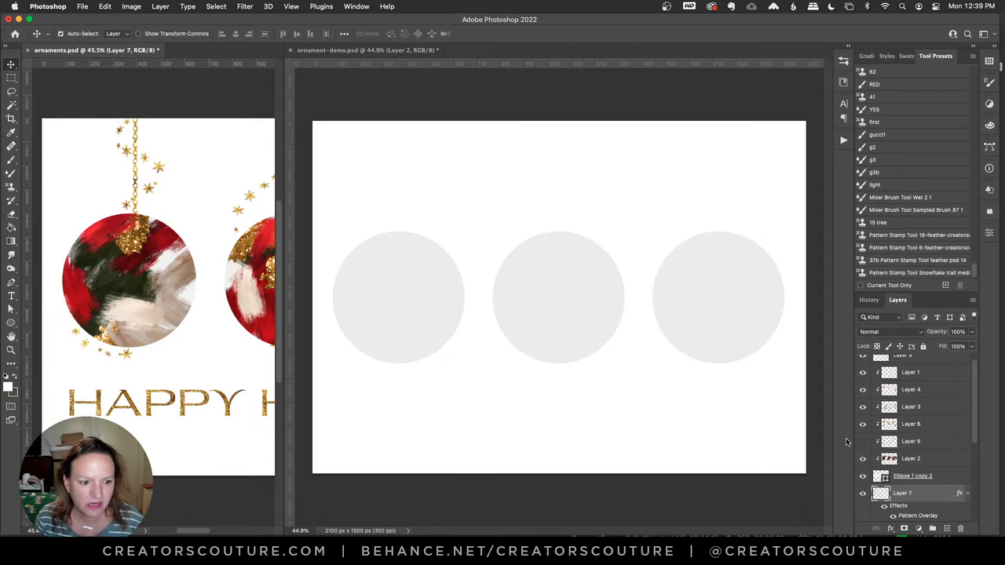
left_click(863, 460)
left_click(862, 459)
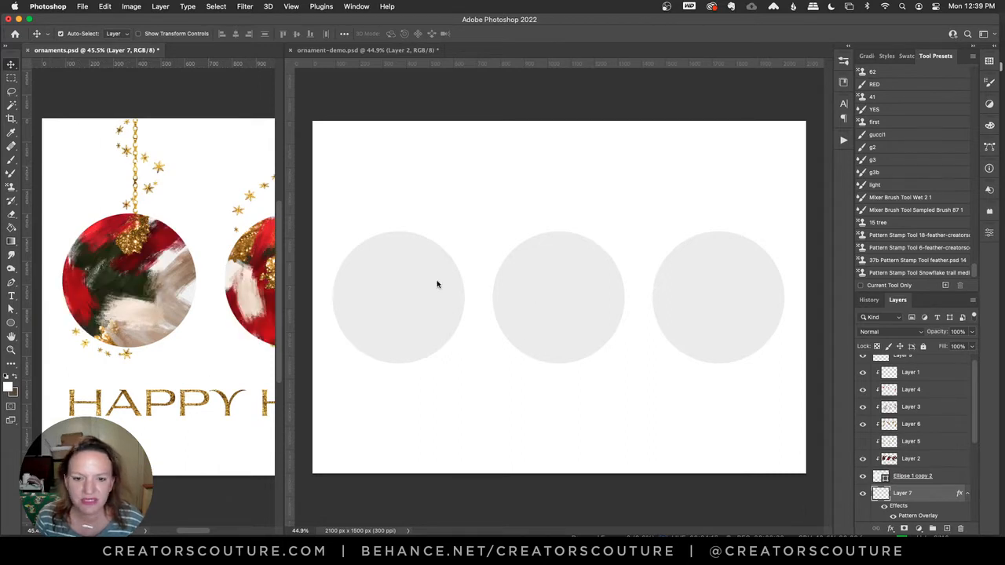
left_click(384, 280)
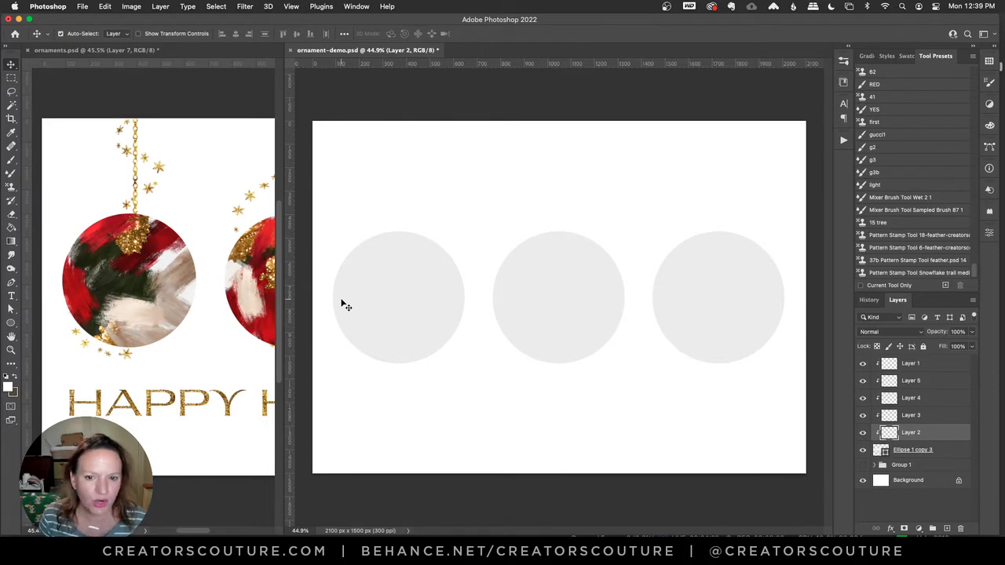
Choose the Artistic Autumn 15 Pattern Stamp brush from the ornaments 2 brush folder.
left_click(843, 62)
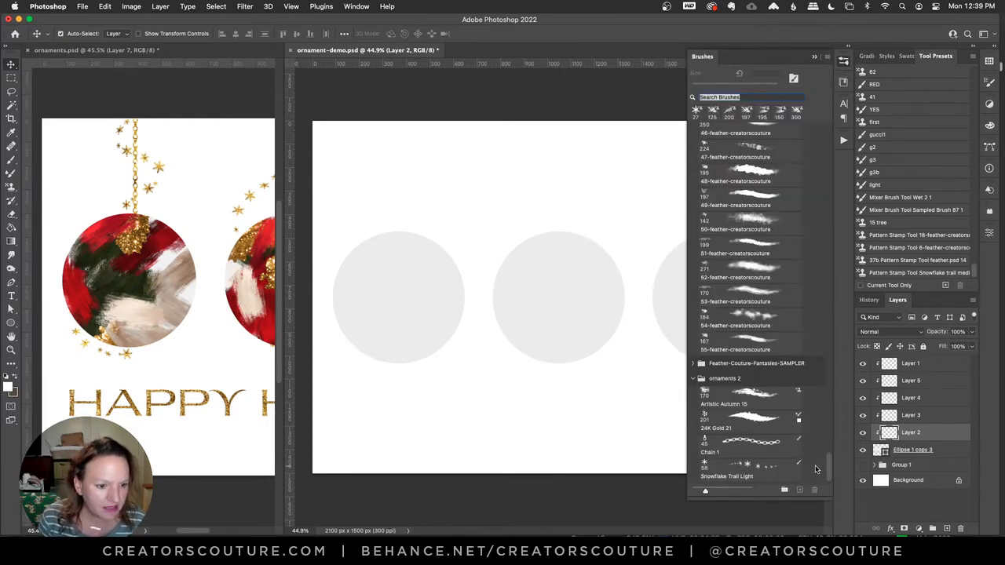
left_click(756, 394)
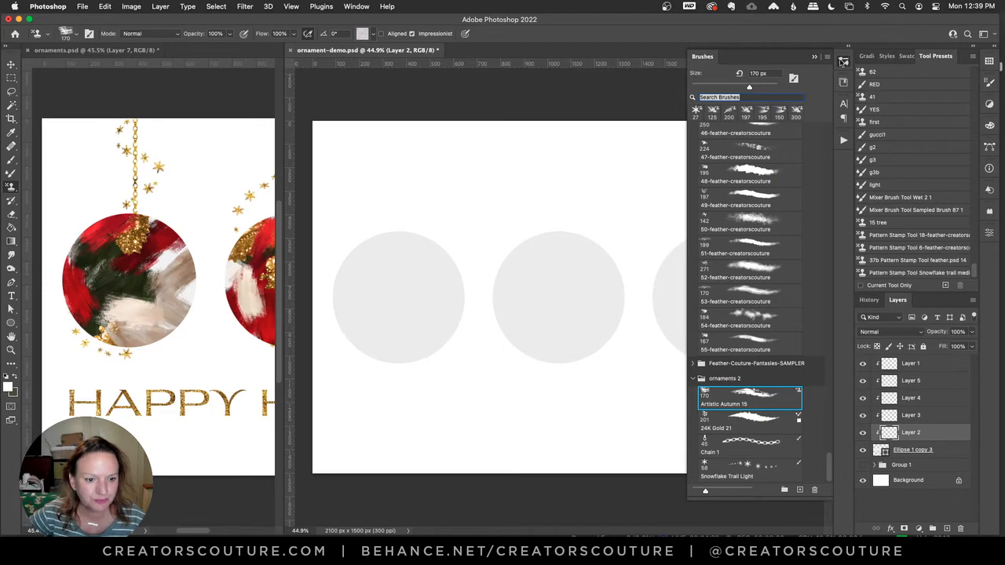
left_click(842, 63)
Set the Pattern Stamp pattern to the dark green swatch in the boho-nuetrals-samples folder.
left_click(362, 33)
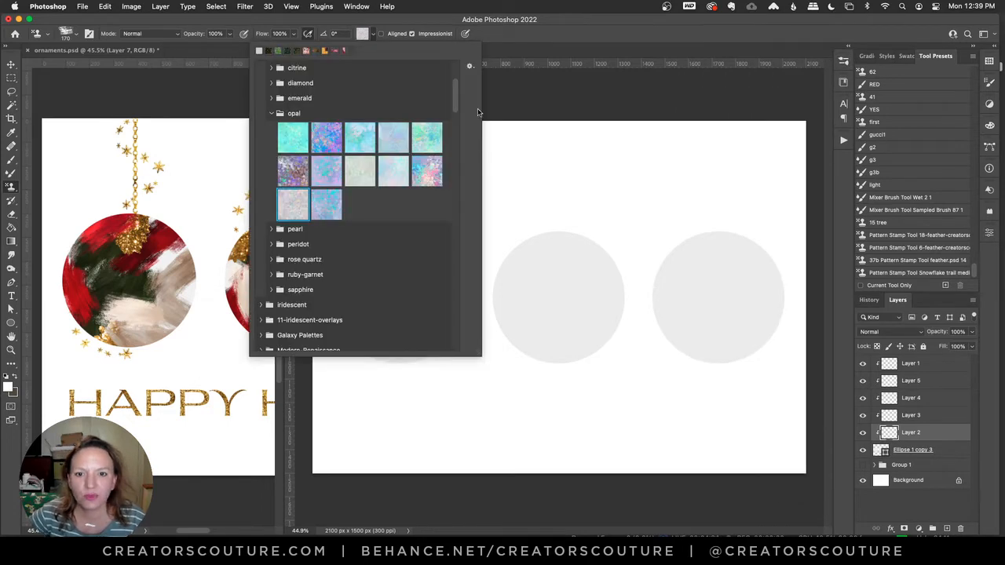
left_click_drag(454, 102, 446, 348)
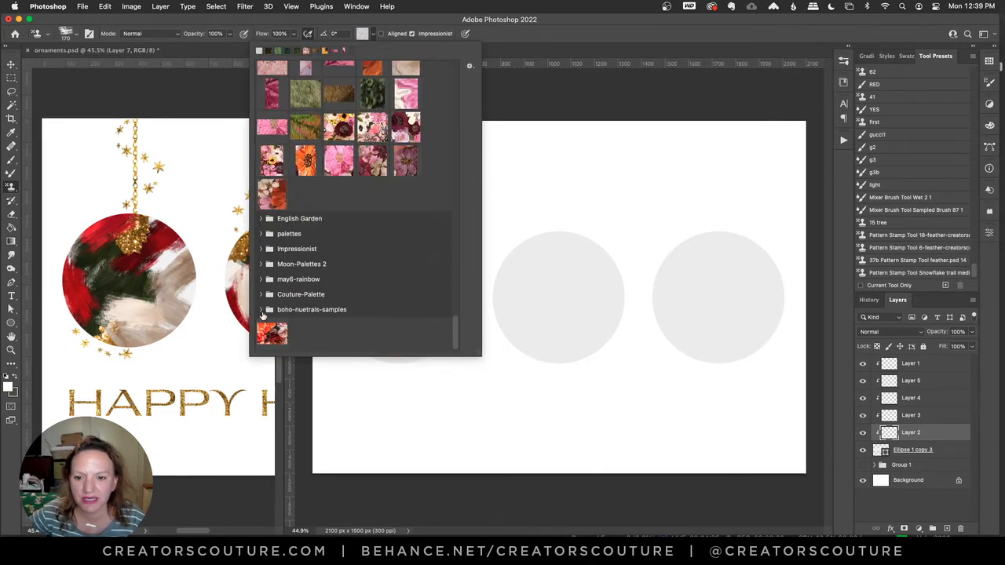
left_click(261, 308)
scroll(369, 314, "down", 2)
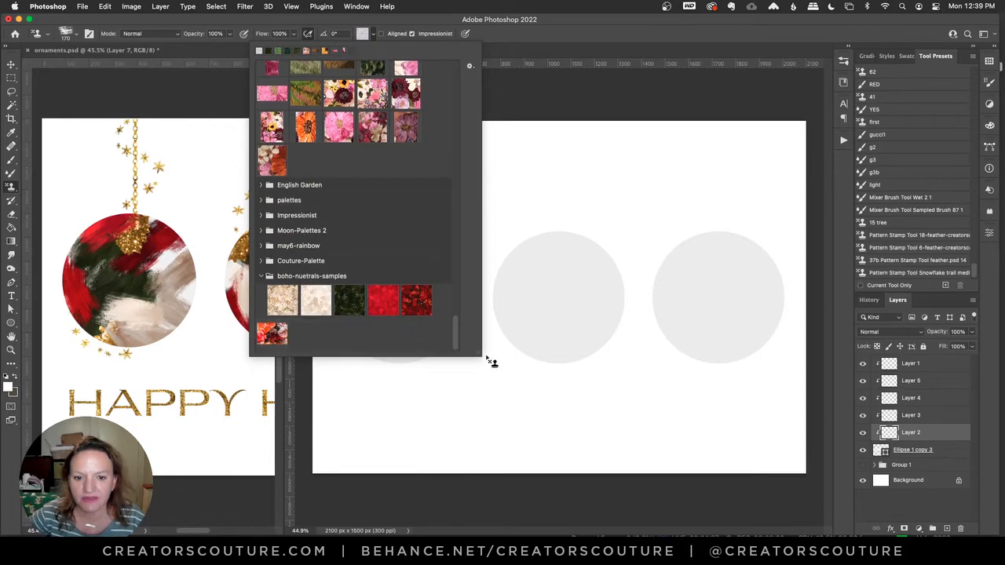
left_click_drag(475, 349, 476, 203)
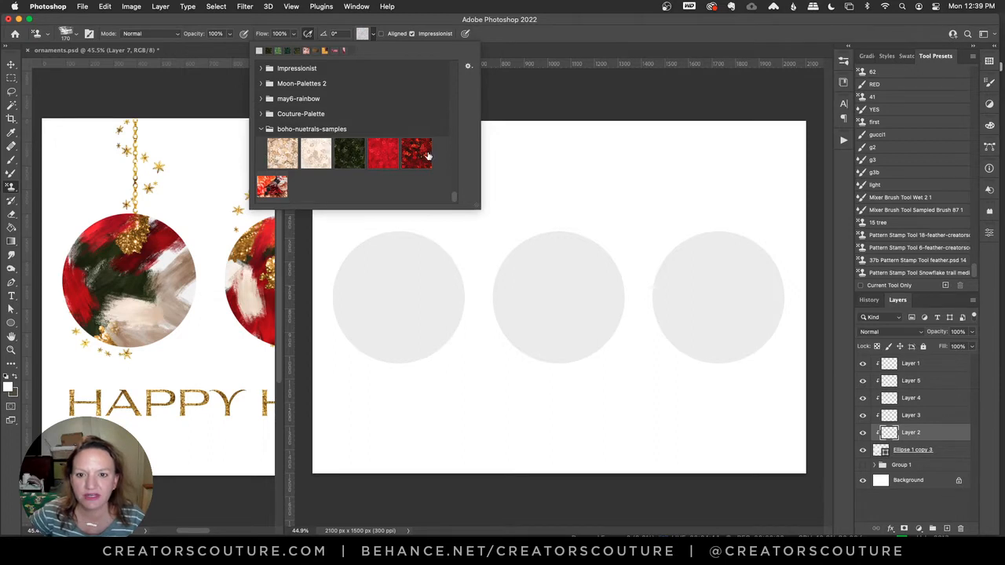
left_click(352, 161)
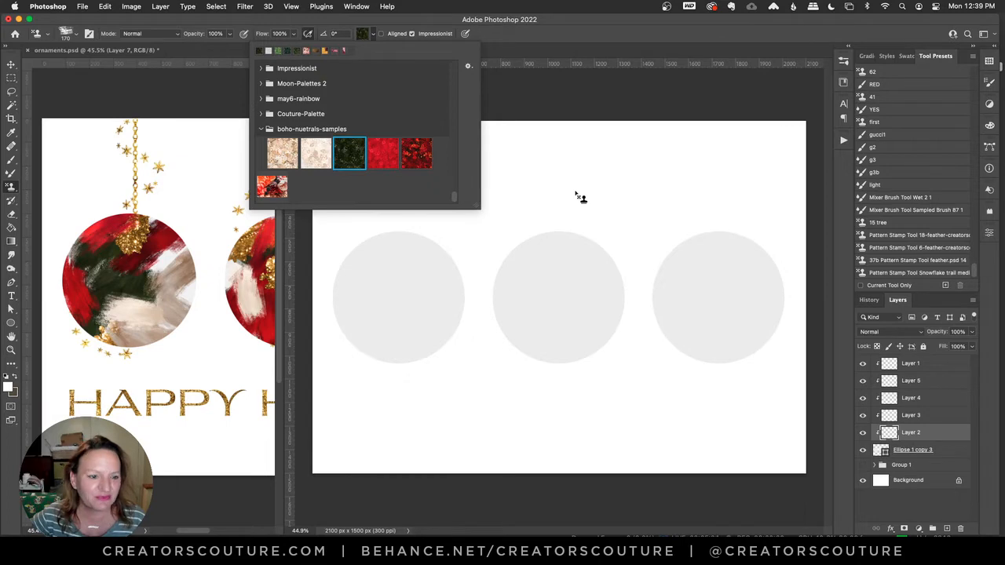
Review the boho-nuetrals-samples patterns with dark green selected, and check that Artistic Autumn 15 is the active brush.
left_click(363, 33)
left_click(363, 34)
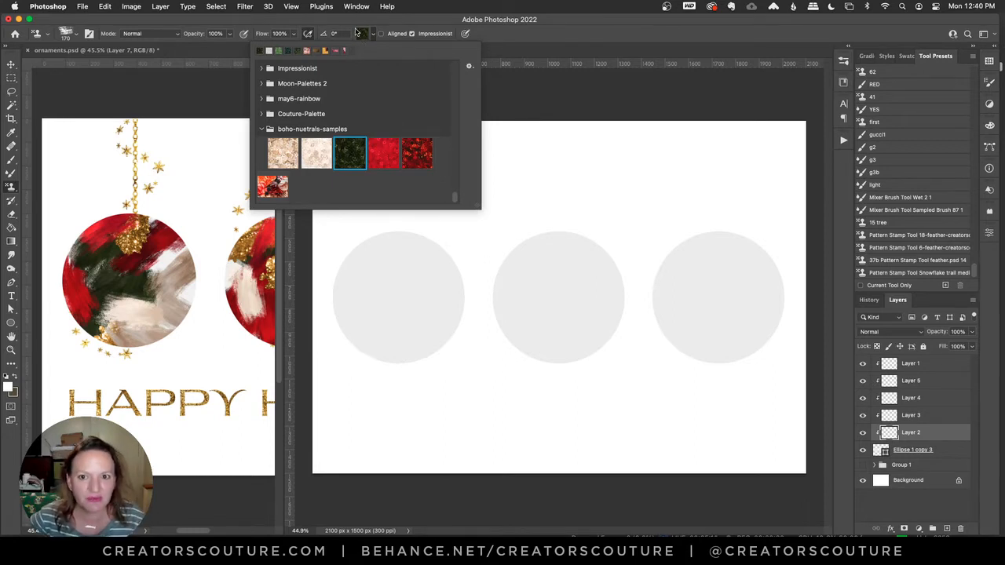
left_click(592, 22)
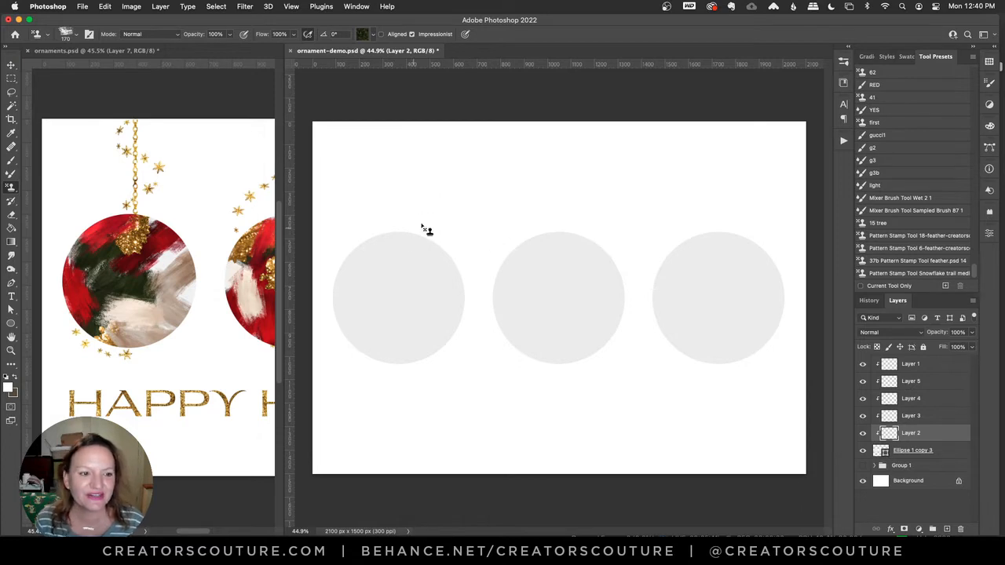
left_click(373, 35)
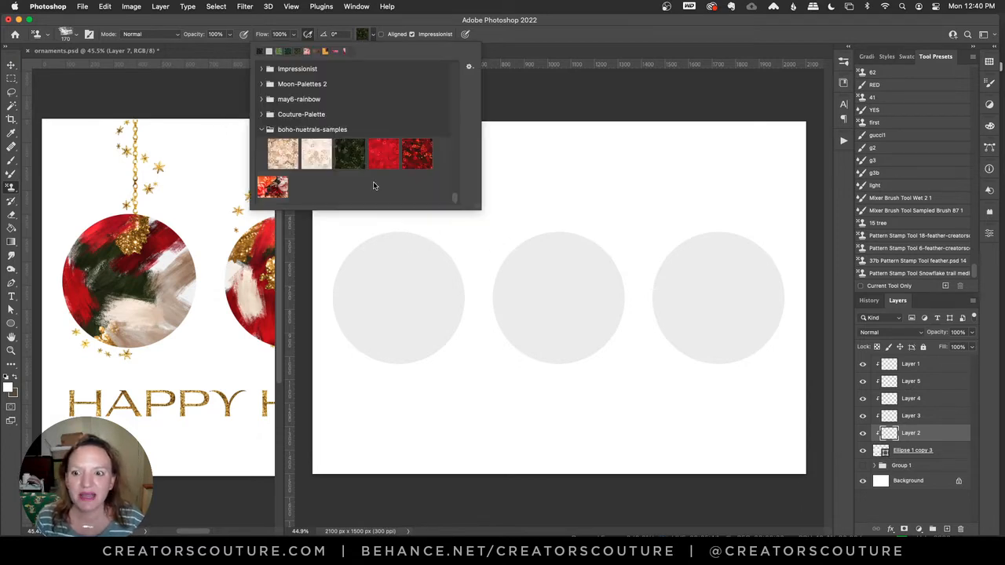
left_click(349, 157)
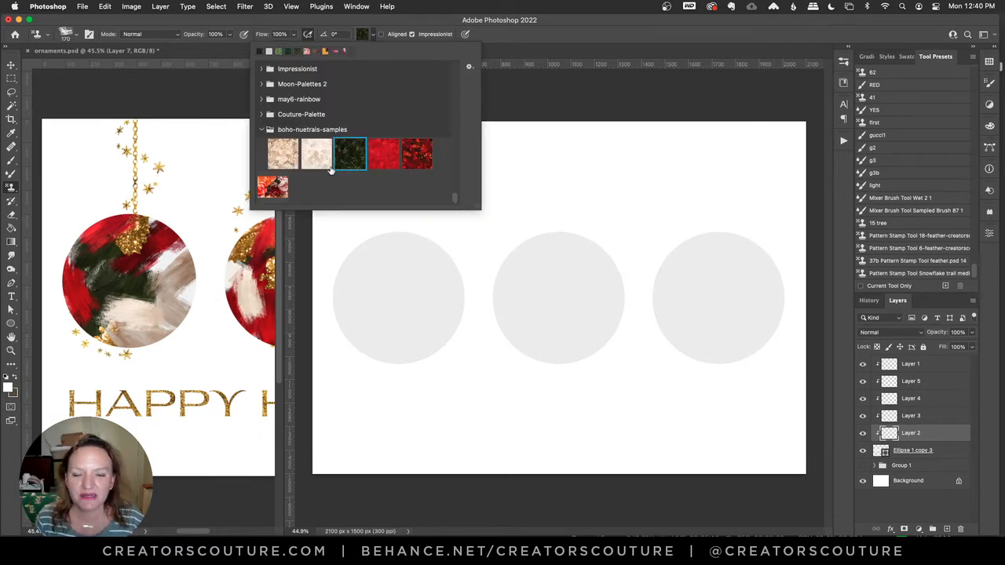
left_click(530, 41)
left_click(843, 61)
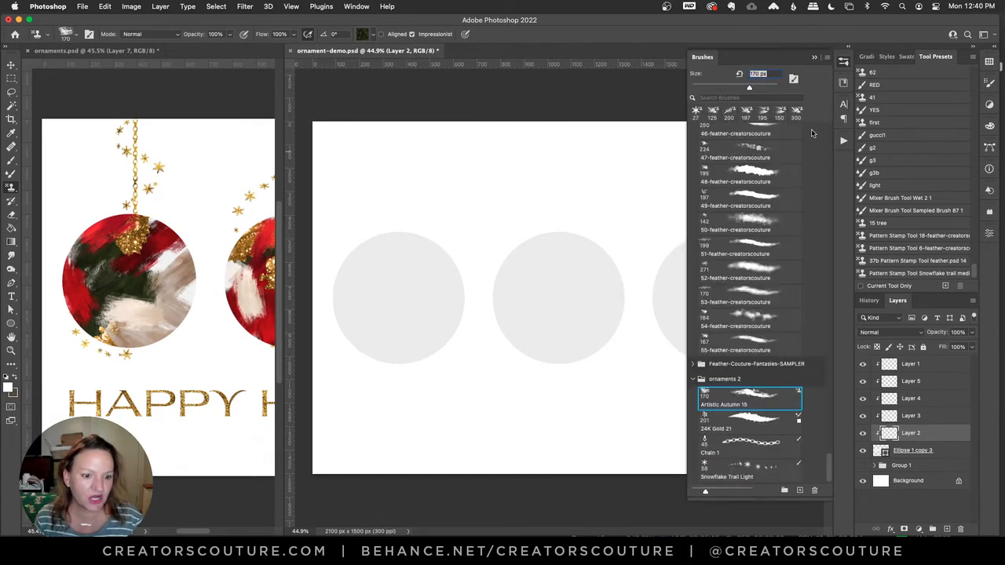
left_click(843, 61)
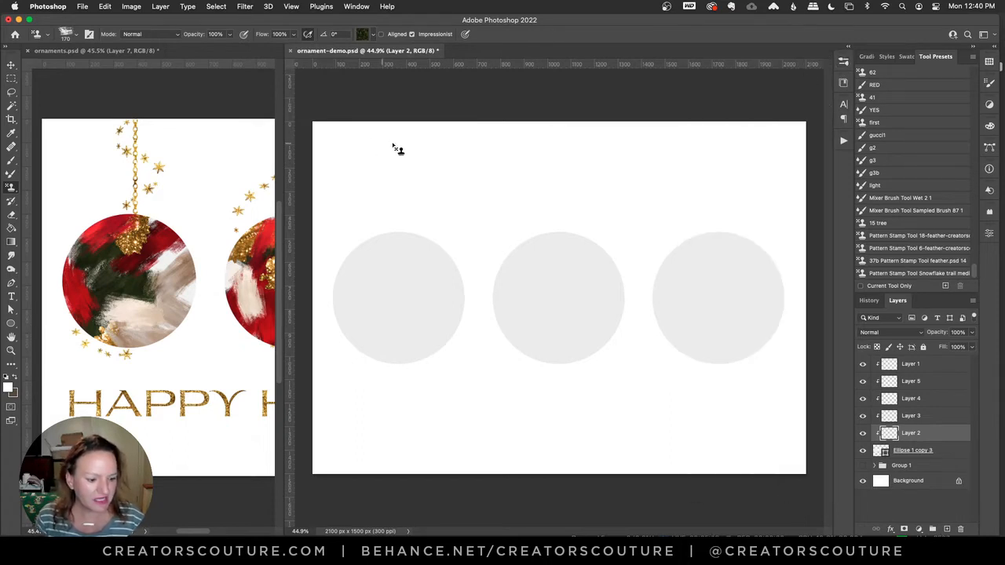
Paint broad dark green pattern strokes across the left and middle circles on Layer 2.
mouse_move(400, 226)
left_mouse_down()
mouse_move(324, 317)
mouse_move(360, 325)
mouse_move(440, 307)
left_mouse_up()
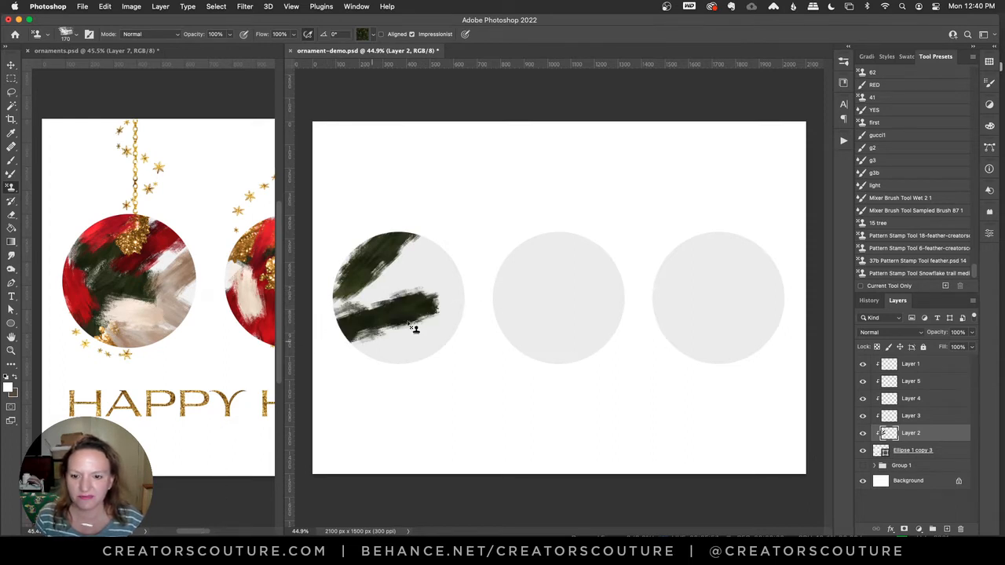
left_click_drag(468, 235, 387, 347)
left_click_drag(432, 245, 361, 346)
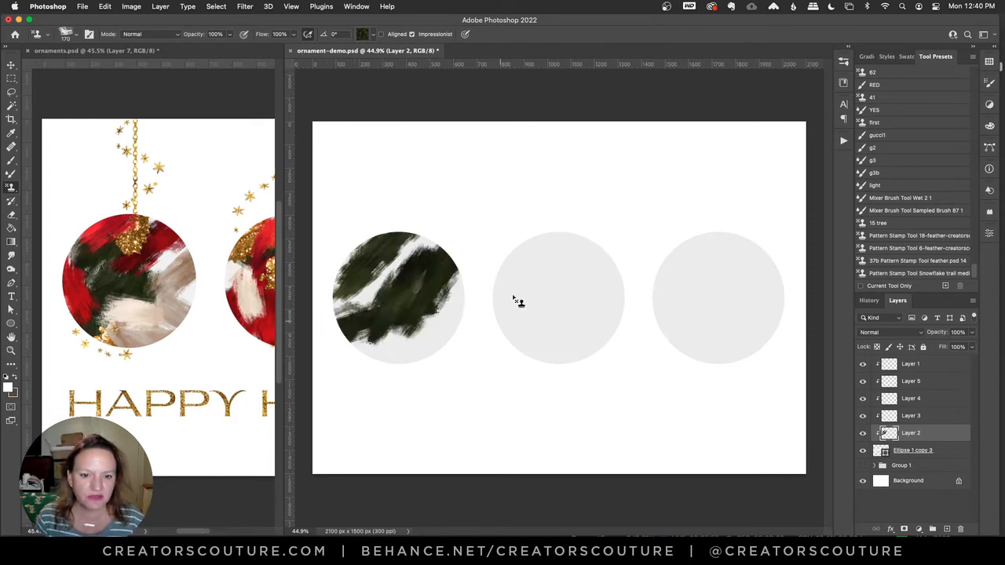
left_click_drag(518, 301, 562, 331)
mouse_move(618, 224)
left_mouse_down()
mouse_move(535, 312)
mouse_move(552, 322)
left_mouse_up()
left_click_drag(516, 238, 539, 318)
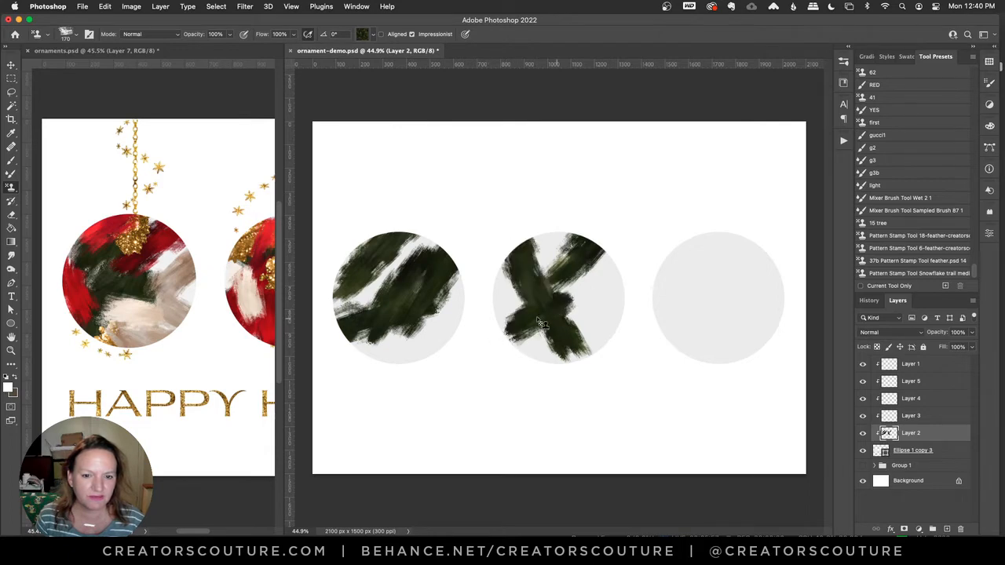
left_click_drag(496, 292, 521, 324)
View all three reference ornaments in ornaments.psd at 25% zoom, and return to ornament-demo.psd.
mouse_move(219, 532)
left_mouse_down()
mouse_move(233, 534)
mouse_move(222, 534)
left_mouse_up()
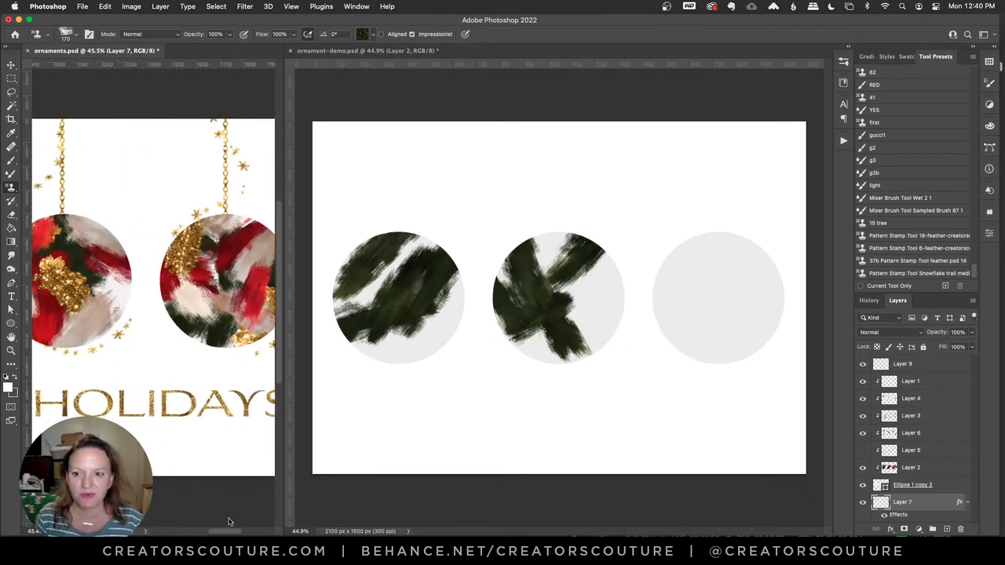
key("z")
left_click(149, 290, "alt")
left_click(149, 291, "alt")
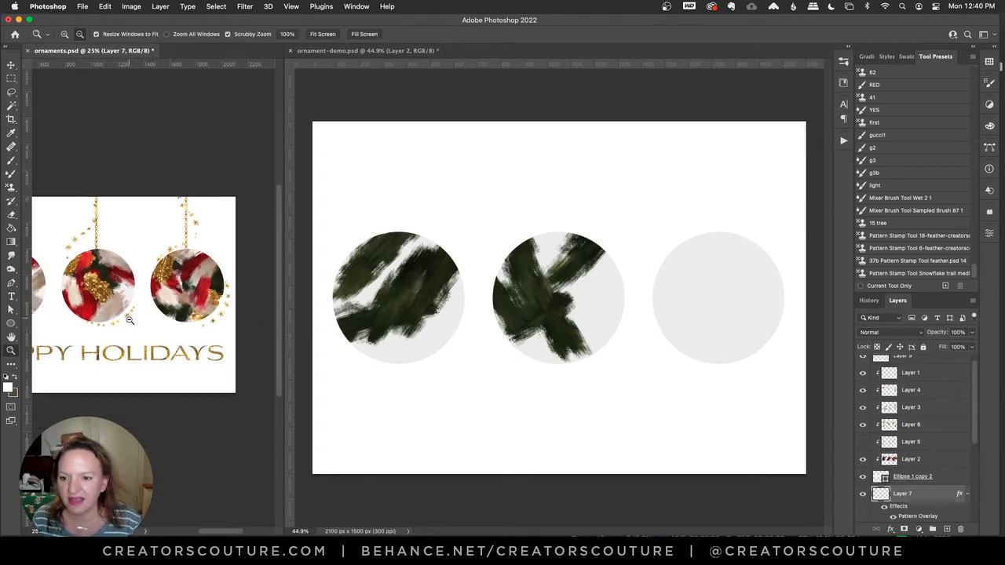
left_click_drag(229, 531, 214, 531)
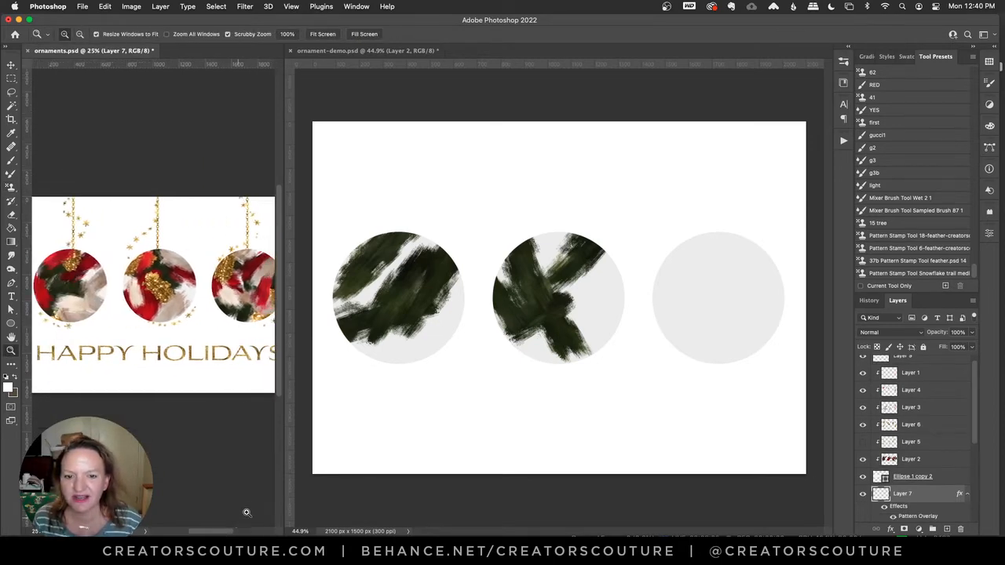
left_click(706, 211)
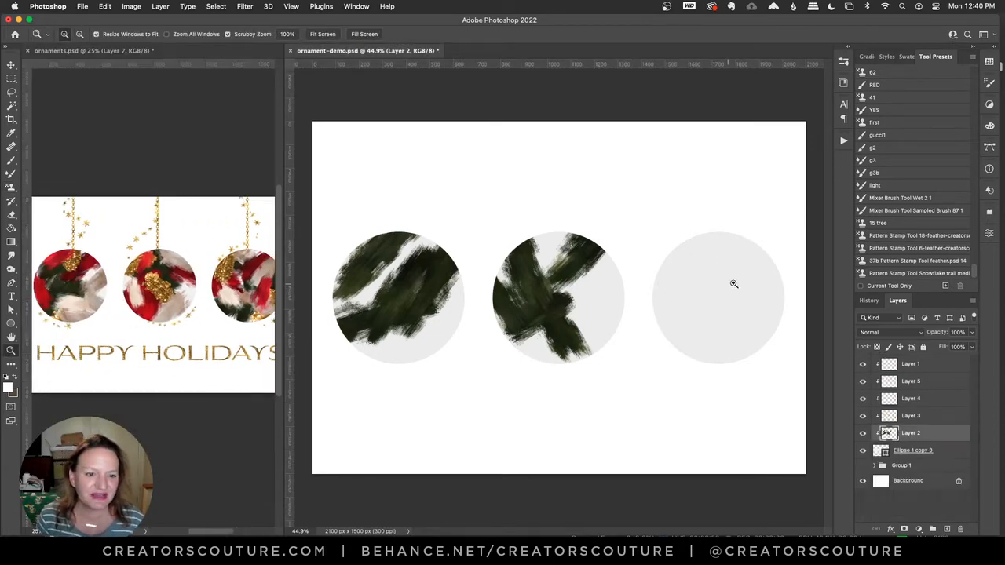
Paint crossing dark green strokes over the right circle on Layer 2 with the Pattern Stamp tool.
left_click(12, 187)
left_click_drag(696, 225, 680, 370)
left_click_drag(640, 306, 720, 370)
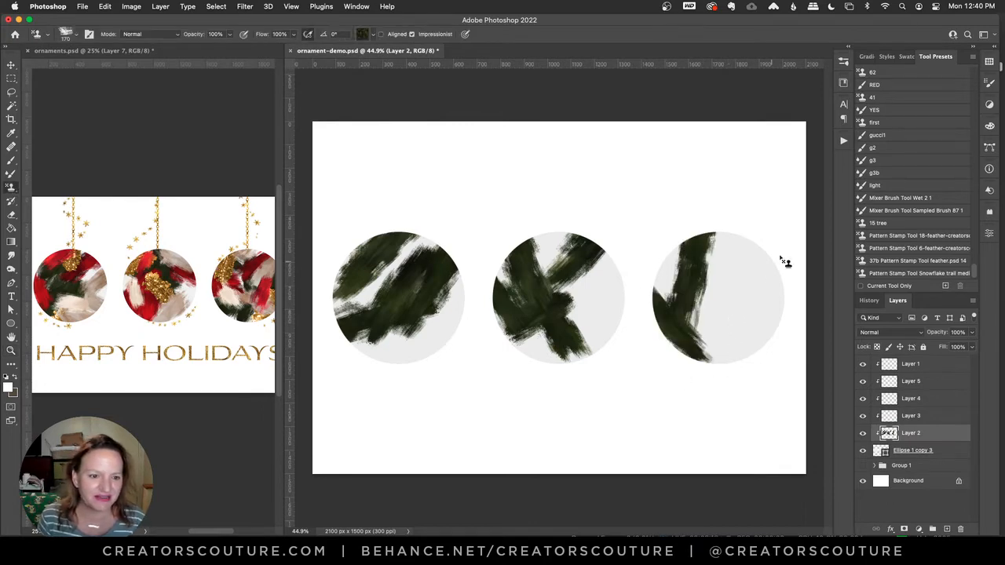
left_click_drag(783, 260, 697, 357)
mouse_move(718, 260)
left_mouse_down()
mouse_move(753, 360)
mouse_move(723, 362)
mouse_move(735, 322)
mouse_move(753, 398)
left_mouse_up()
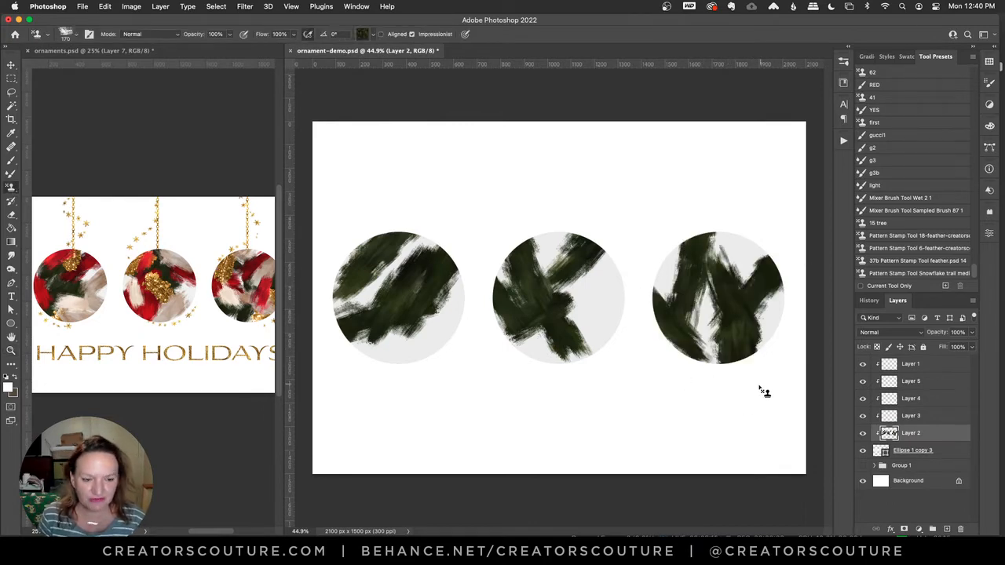
Select Layer 3 and set the Pattern Stamp pattern to the dark red swatch in the boho-nuetrals-samples folder.
left_click(926, 417)
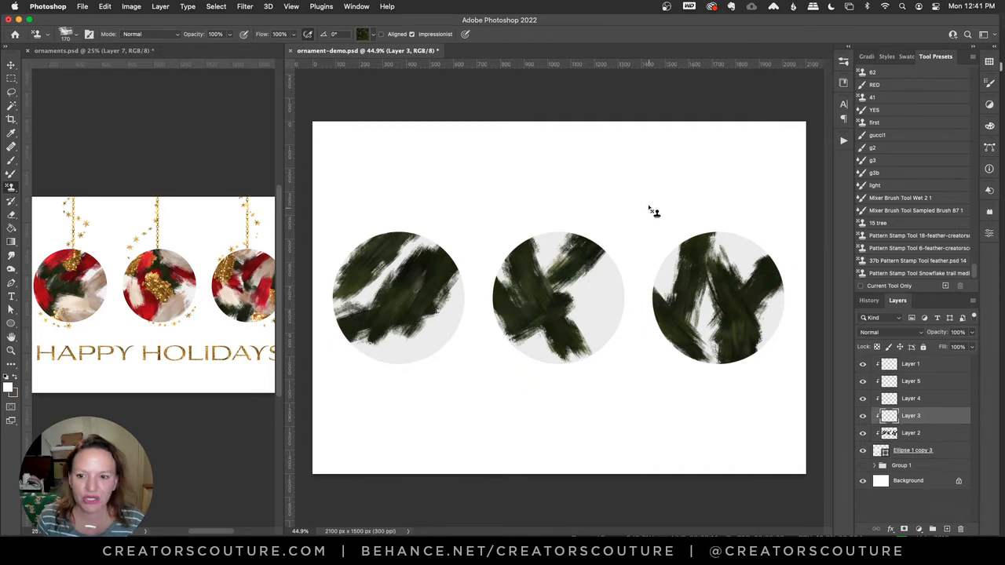
left_click(360, 35)
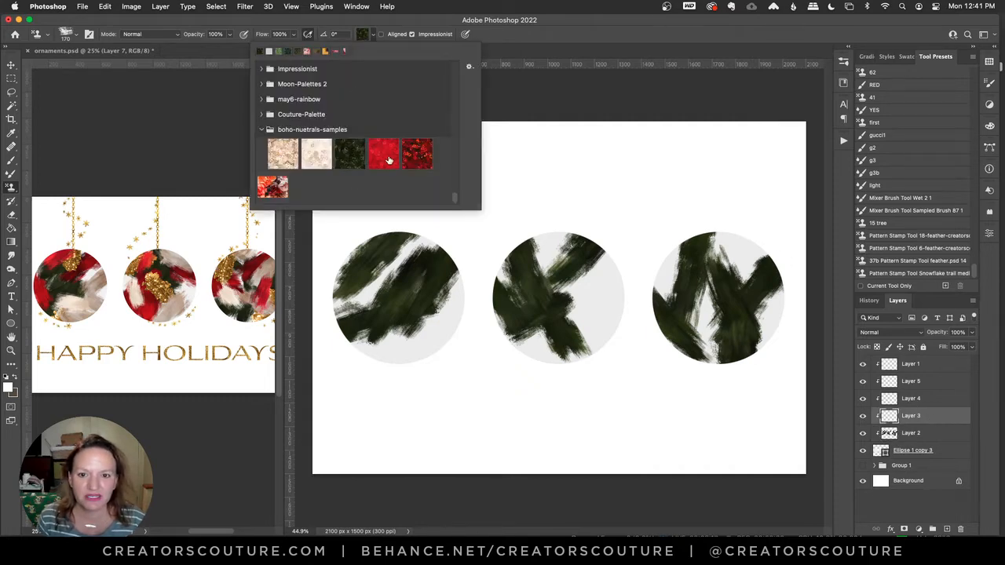
left_click(422, 160)
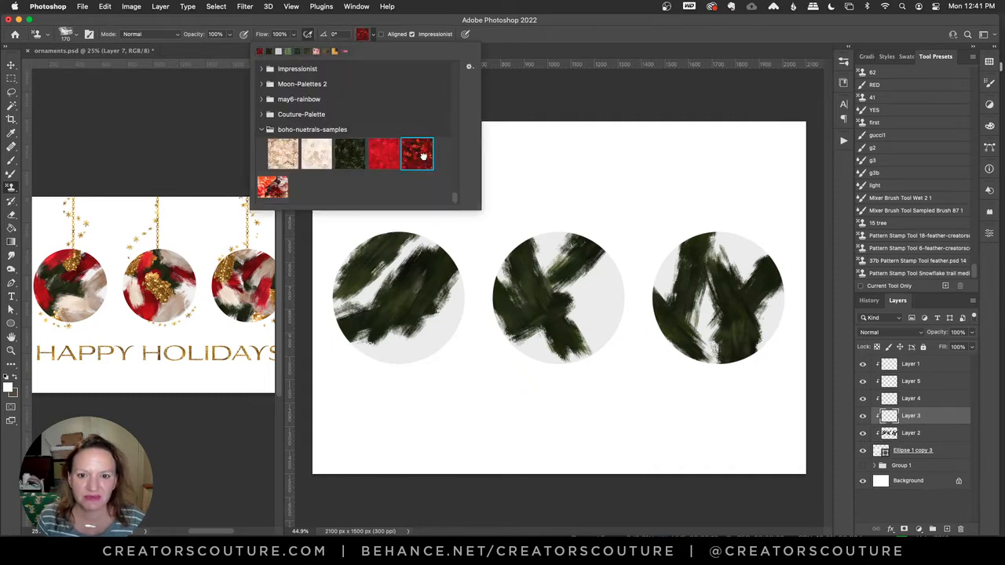
left_click(588, 33)
Paint diagonal dark red pattern strokes over the green in all three circles on Layer 3.
left_click_drag(407, 251, 367, 308)
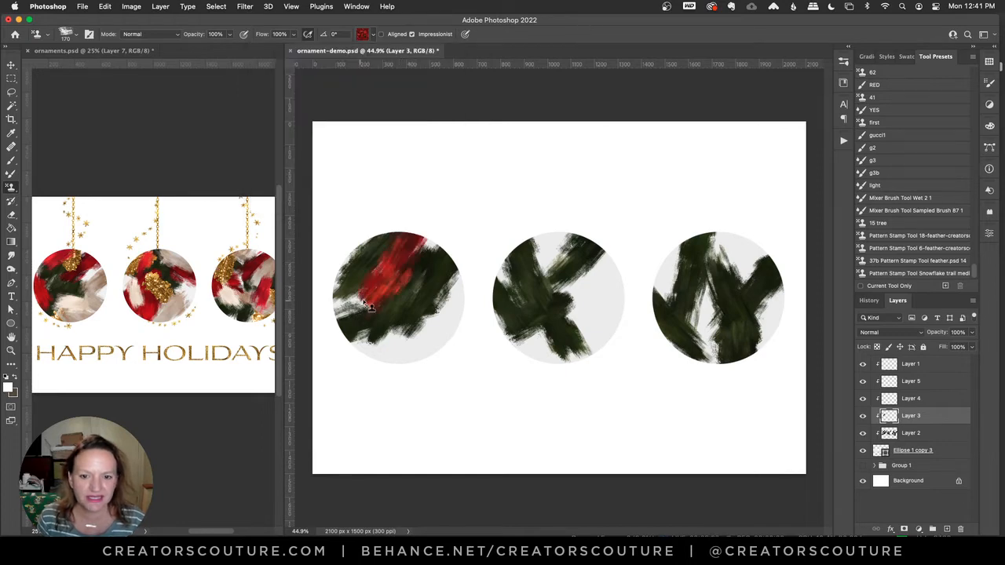
key("super+z")
mouse_move(413, 224)
left_mouse_down()
mouse_move(349, 339)
mouse_move(335, 334)
mouse_move(421, 366)
left_mouse_up()
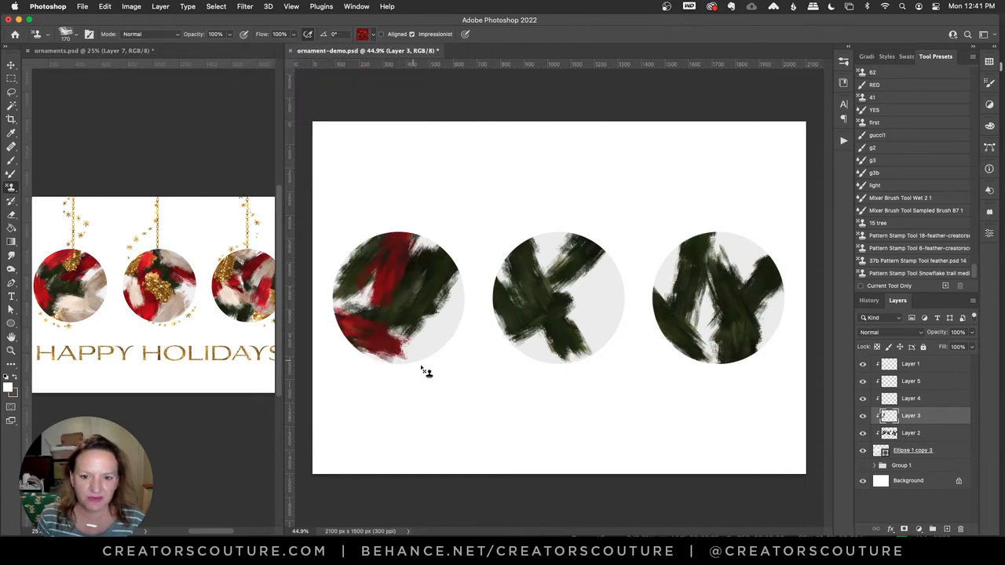
left_click_drag(630, 252, 546, 346)
left_click_drag(620, 284, 584, 360)
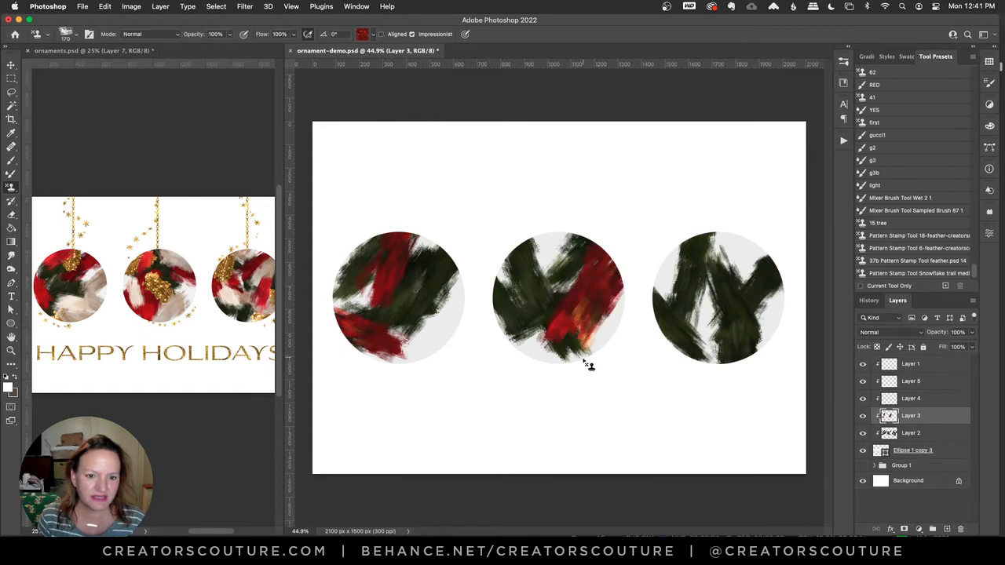
mouse_move(666, 279)
left_mouse_down()
mouse_move(716, 344)
mouse_move(674, 307)
mouse_move(720, 354)
left_mouse_up()
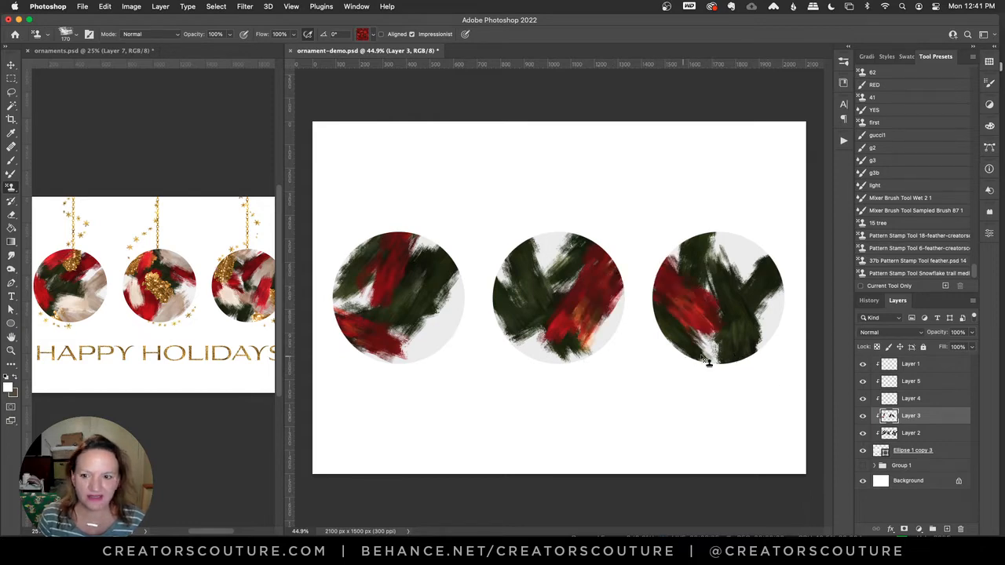
left_click_drag(661, 270, 778, 318)
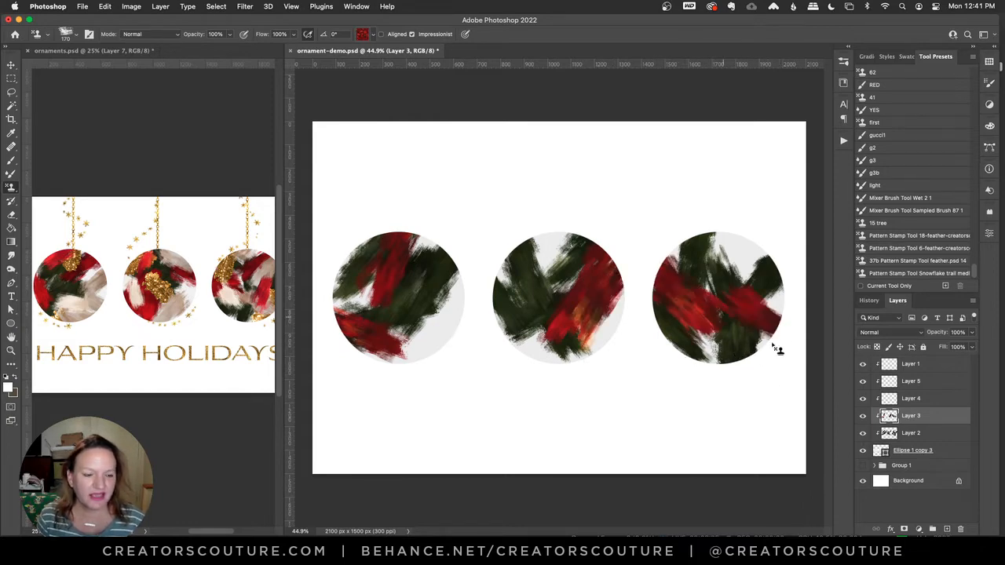
Select Layer 4, and compare the reference card in ornaments.psd with its Layer 3 hidden and shown.
left_click(910, 400)
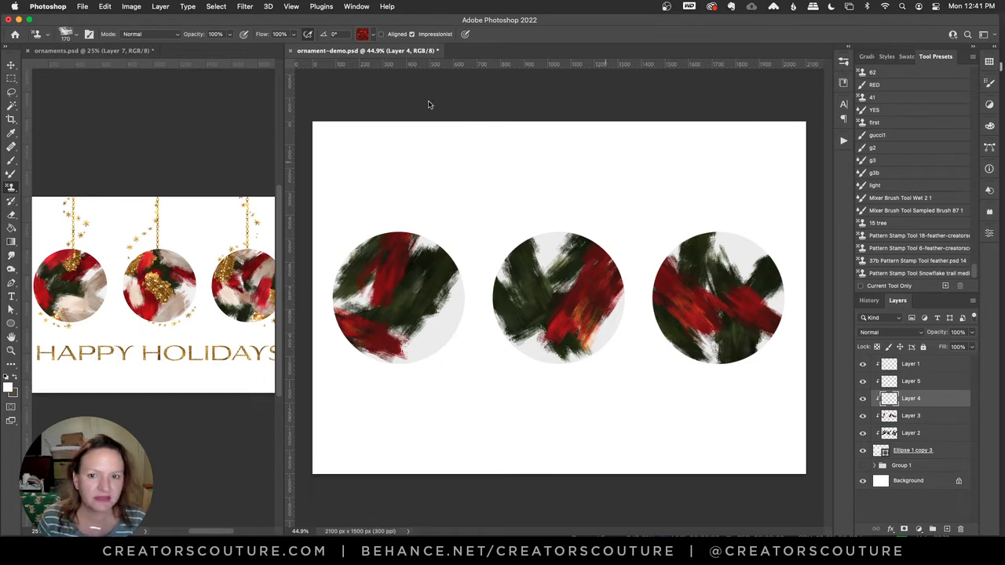
left_click(238, 114)
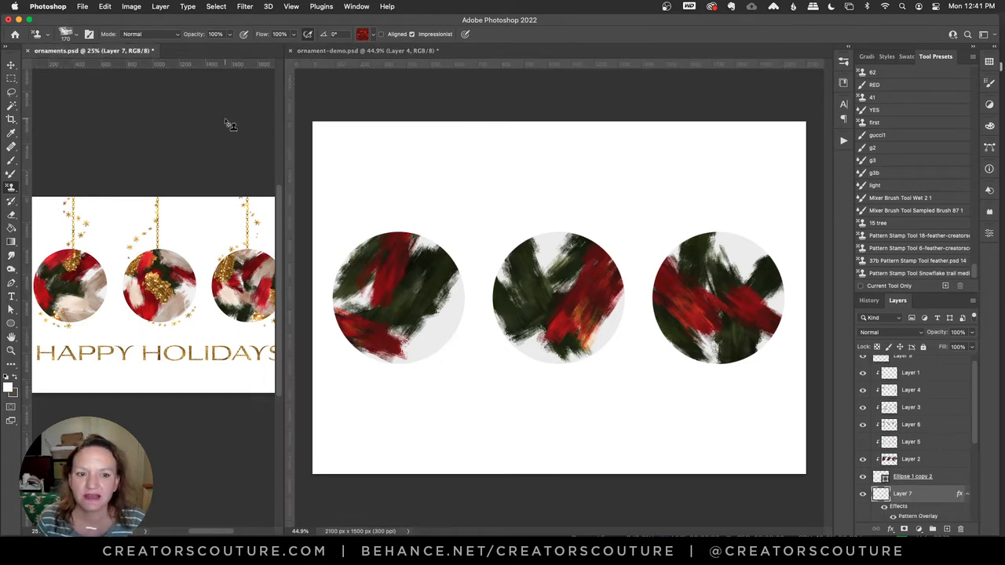
left_click(863, 410)
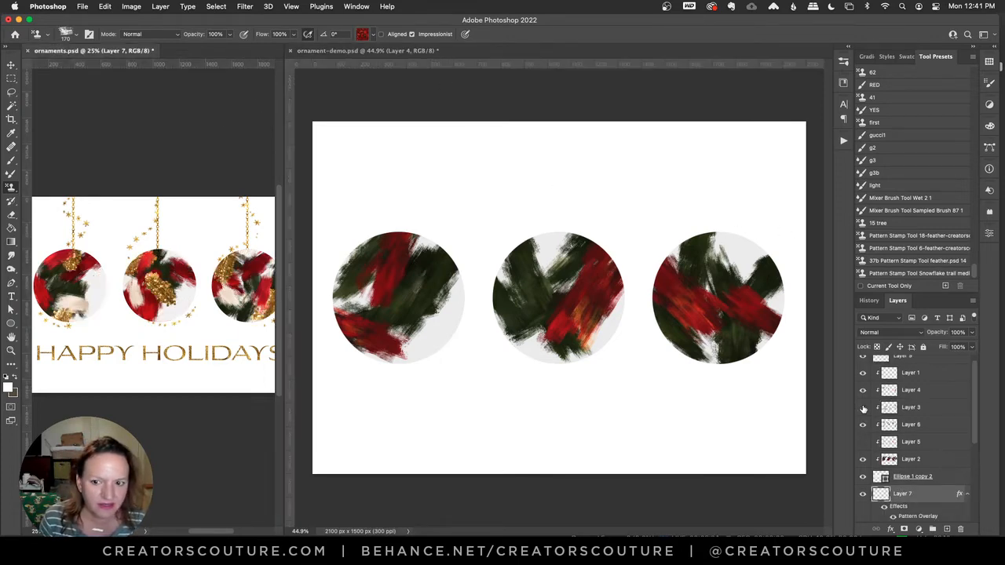
left_click(863, 409)
Set the Pattern Stamp pattern to the bright red swatch in the boho-nuetrals-samples folder and return to ornament-demo.psd.
left_click(360, 35)
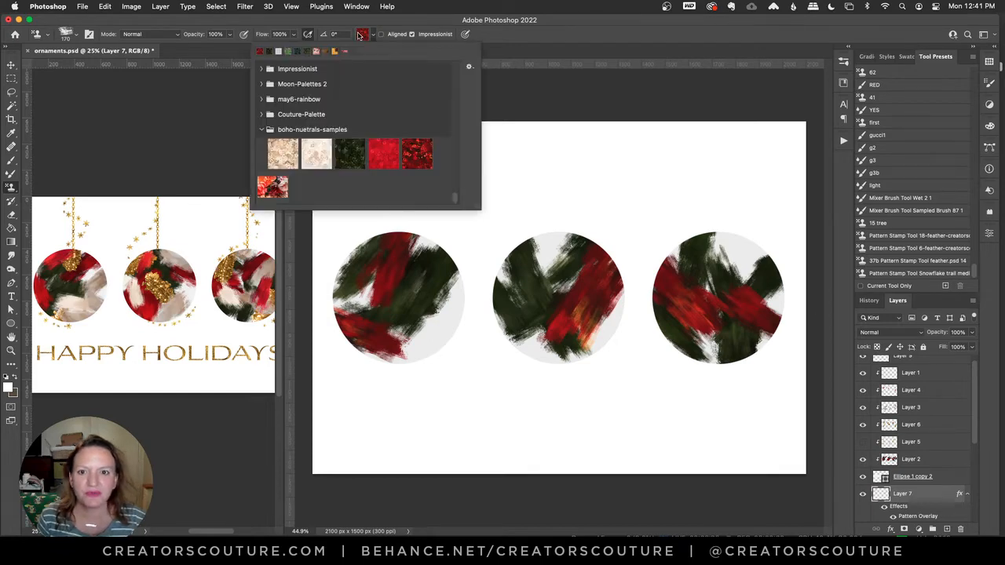
left_click(383, 158)
left_click(551, 34)
left_click(415, 230)
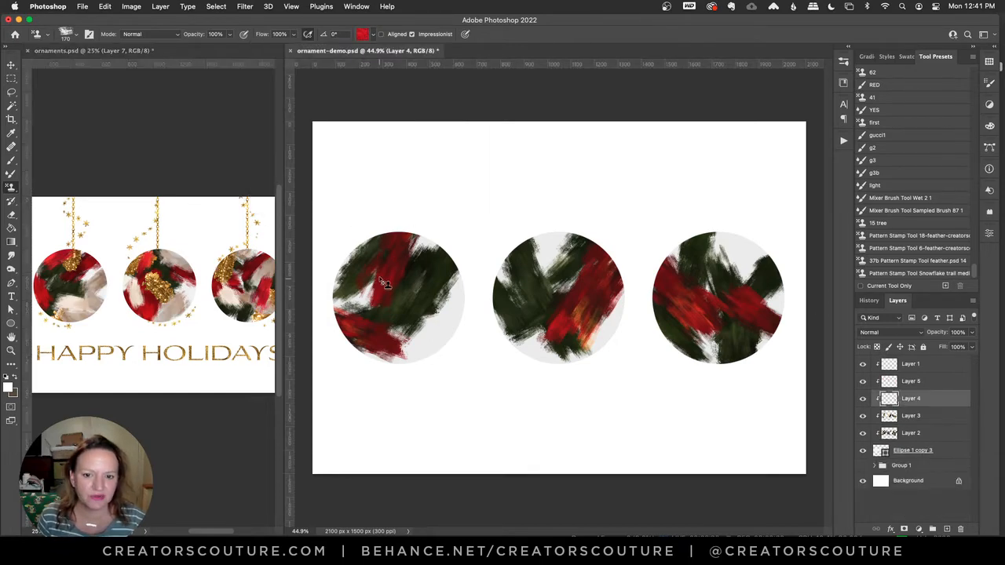
Paint bright red strokes at the upper left and lower right of the left circle and the top of the middle circle on Layer 4.
left_click_drag(404, 231, 379, 294)
key("super+z")
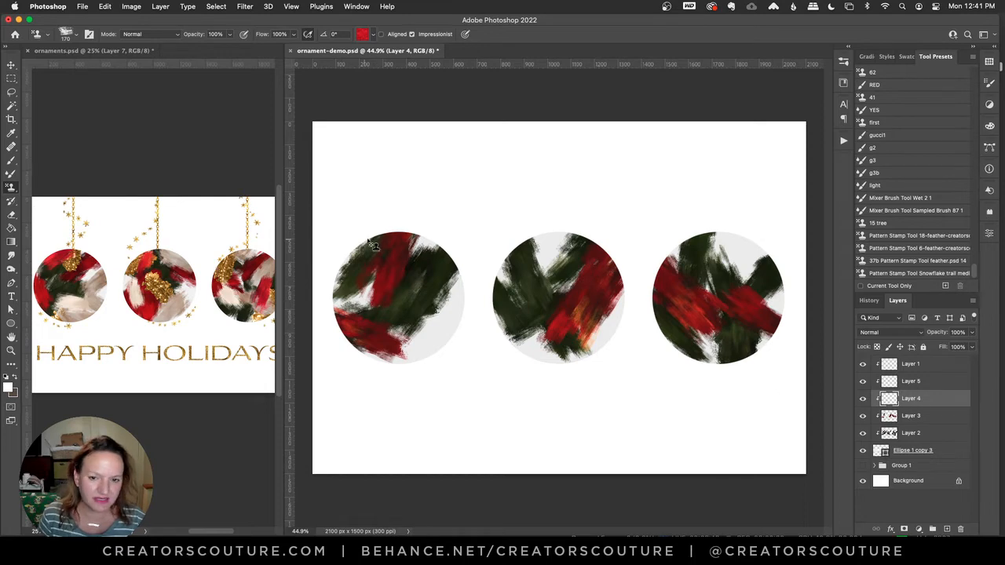
left_click_drag(404, 219, 366, 284)
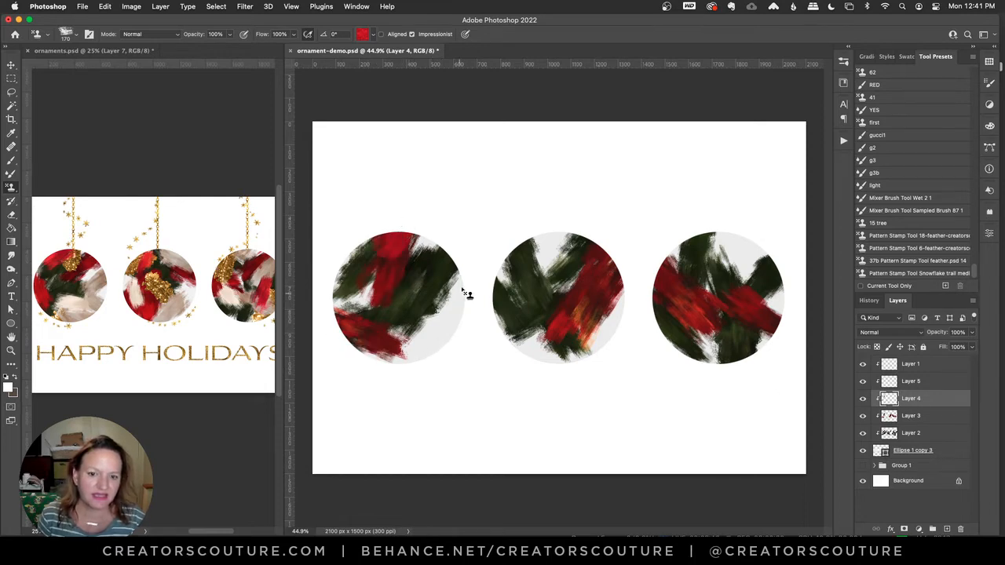
left_click_drag(466, 291, 442, 348)
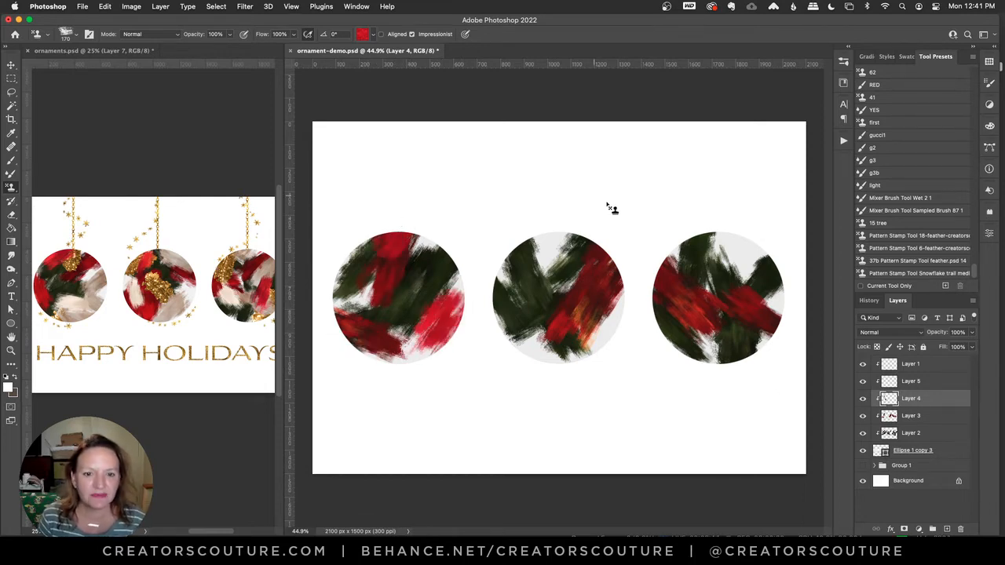
left_click_drag(537, 234, 562, 296)
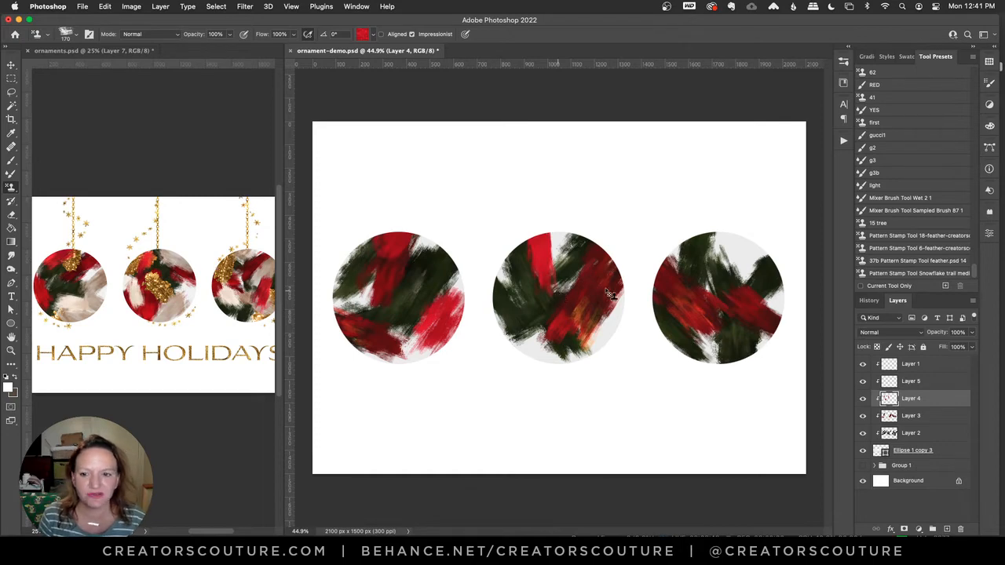
Paint bright red strokes around the right circle's edges and one on the left circle's upper right on Layer 4.
left_click_drag(654, 317, 708, 330)
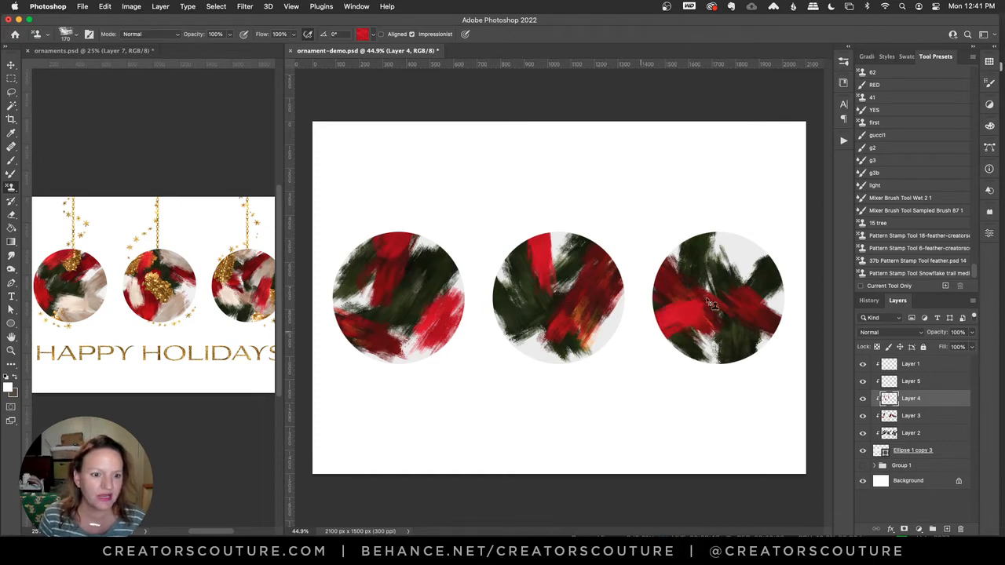
left_click_drag(759, 239, 712, 282)
left_click_drag(743, 222, 686, 258)
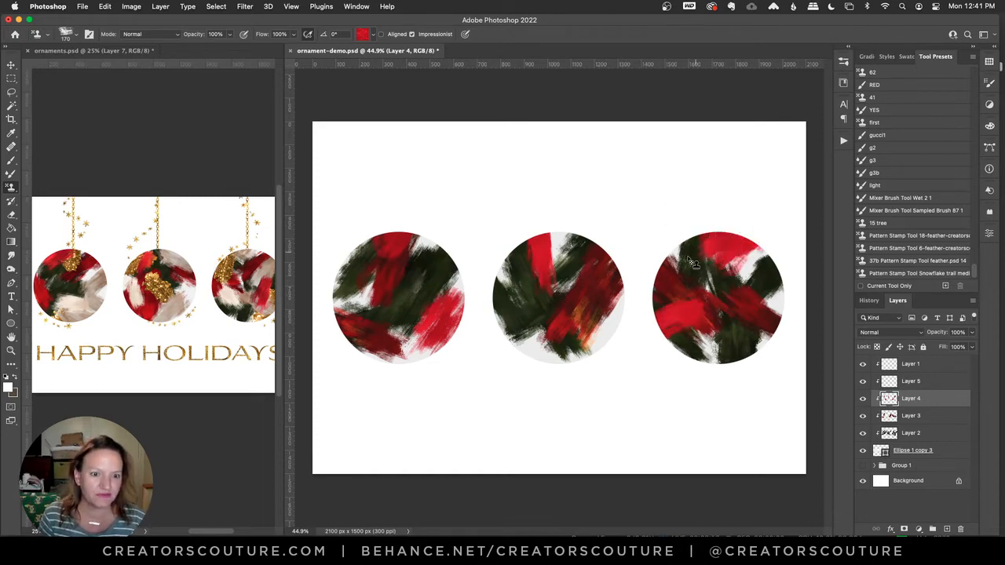
left_click_drag(779, 363, 751, 357)
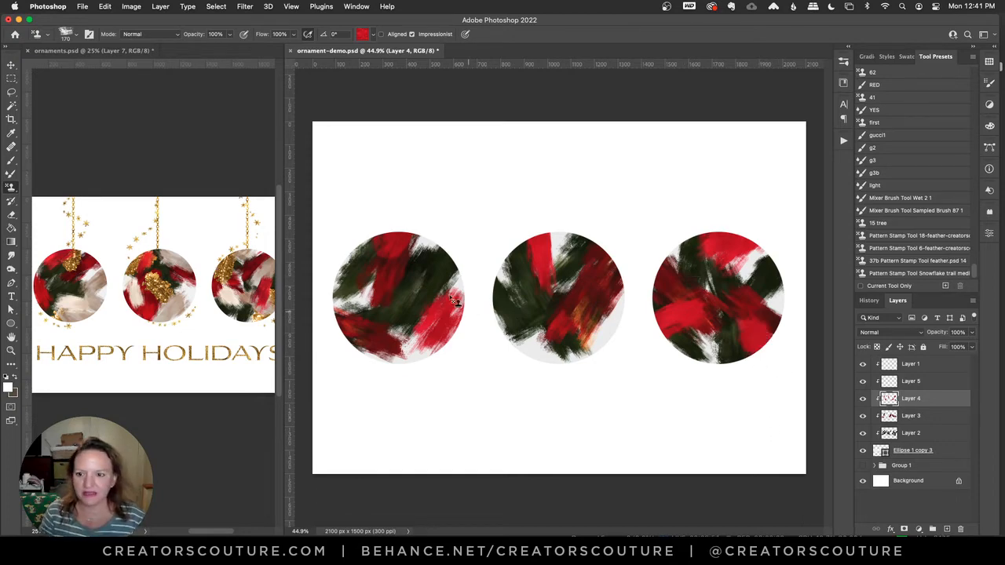
key("super+z")
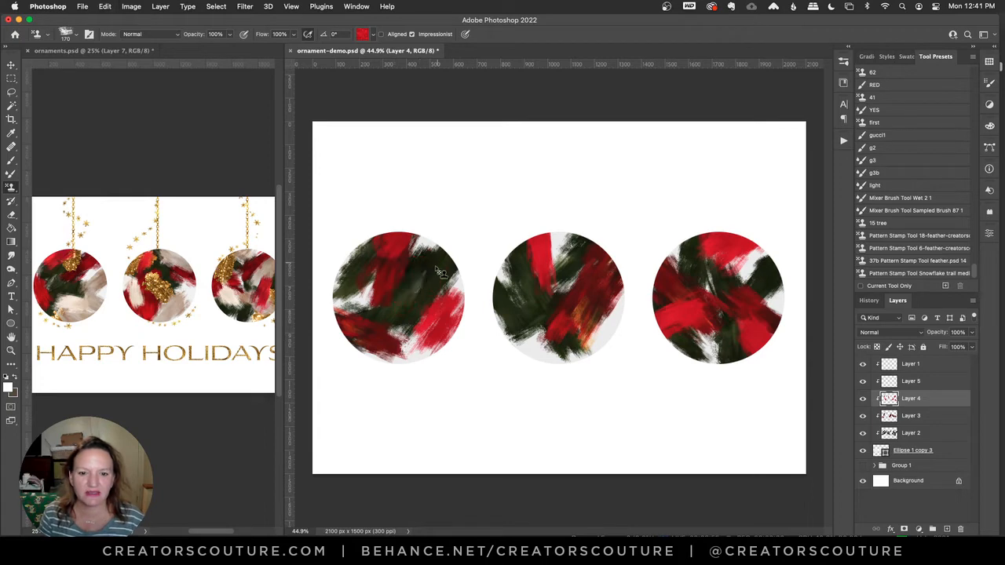
left_click_drag(435, 265, 413, 293)
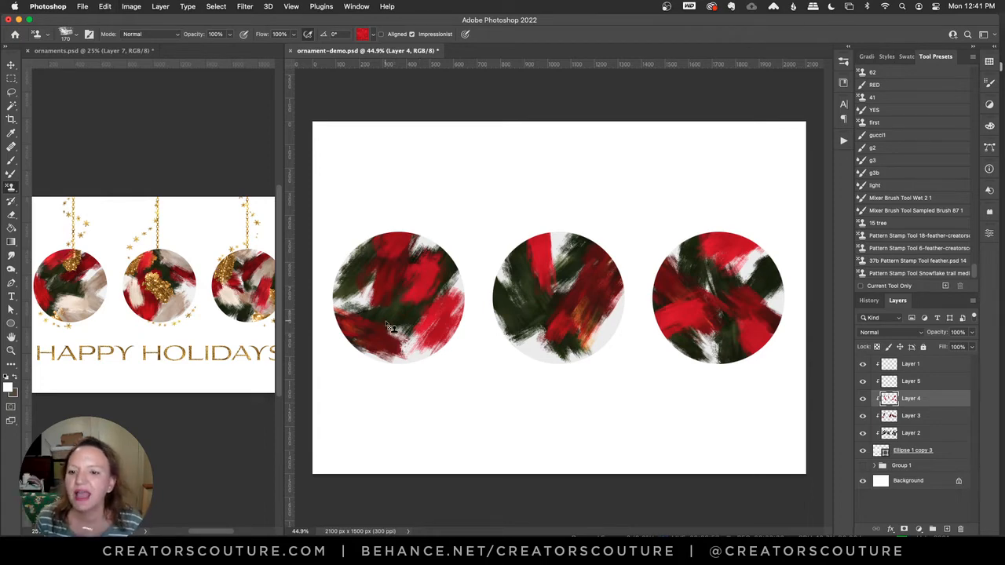
Compare the reference card in ornaments.psd with its Layer 6 hidden and shown, and return to ornament-demo.psd.
left_click(175, 139)
left_click(862, 425)
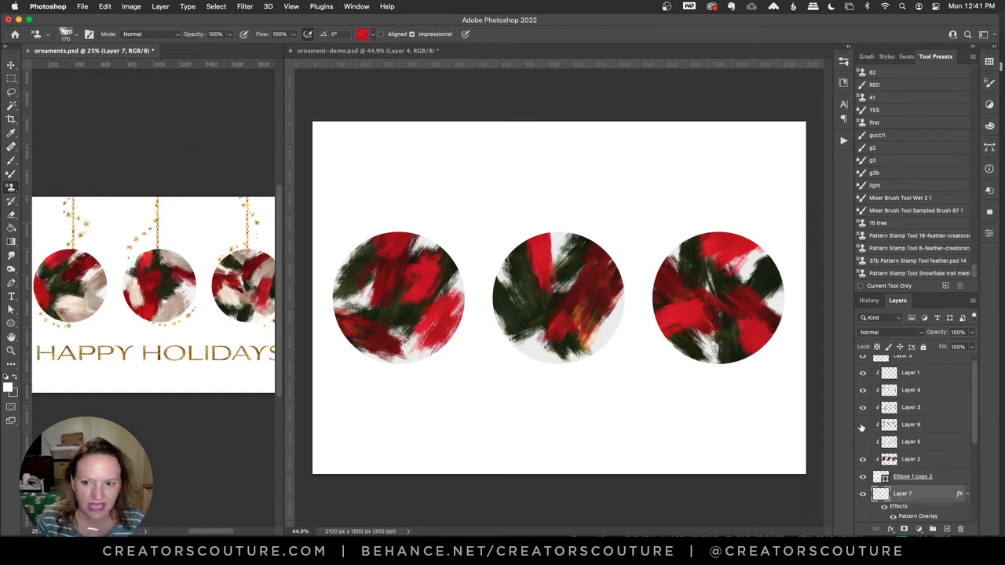
left_click(862, 425)
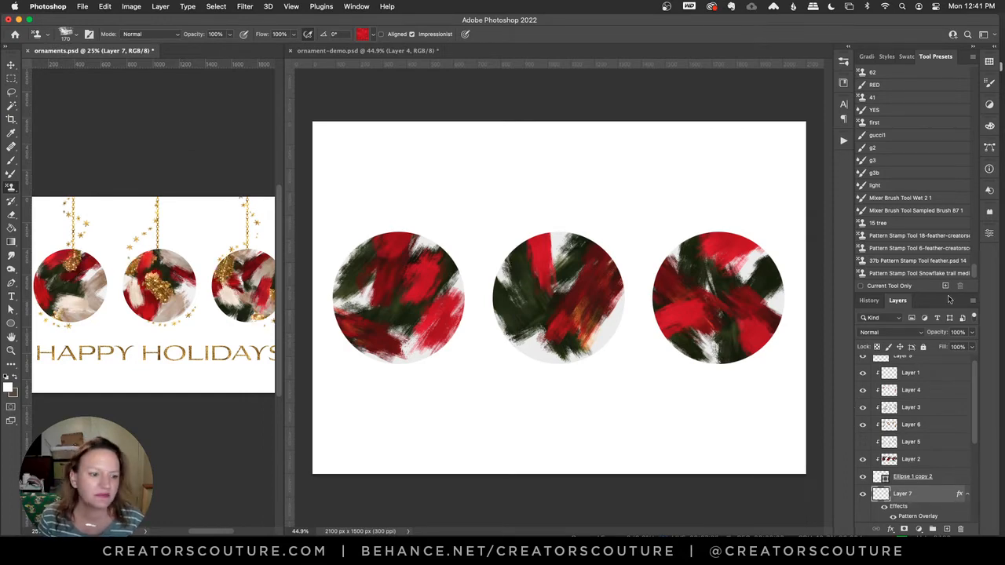
left_click(596, 78)
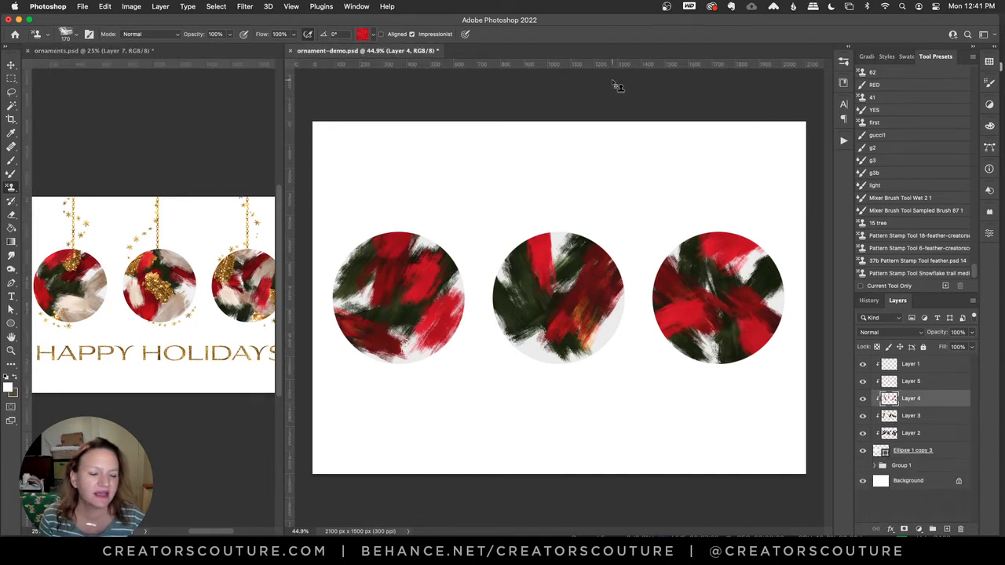
Select Layer 5 and choose the 24K Gold 21 mixer brush from the ornaments 2 brush folder.
left_click(912, 387)
left_click(844, 61)
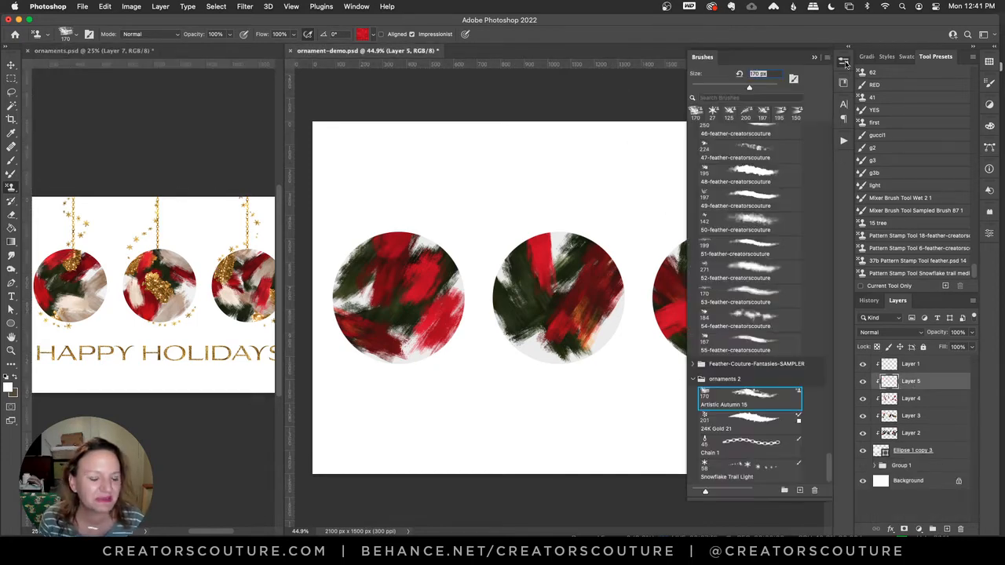
left_click(746, 424)
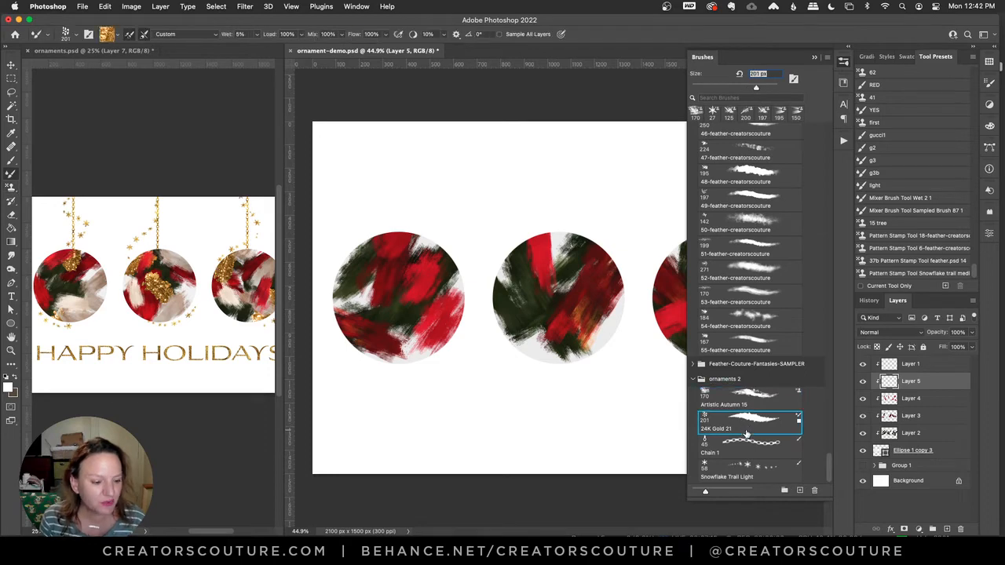
left_click(842, 62)
left_click(841, 62)
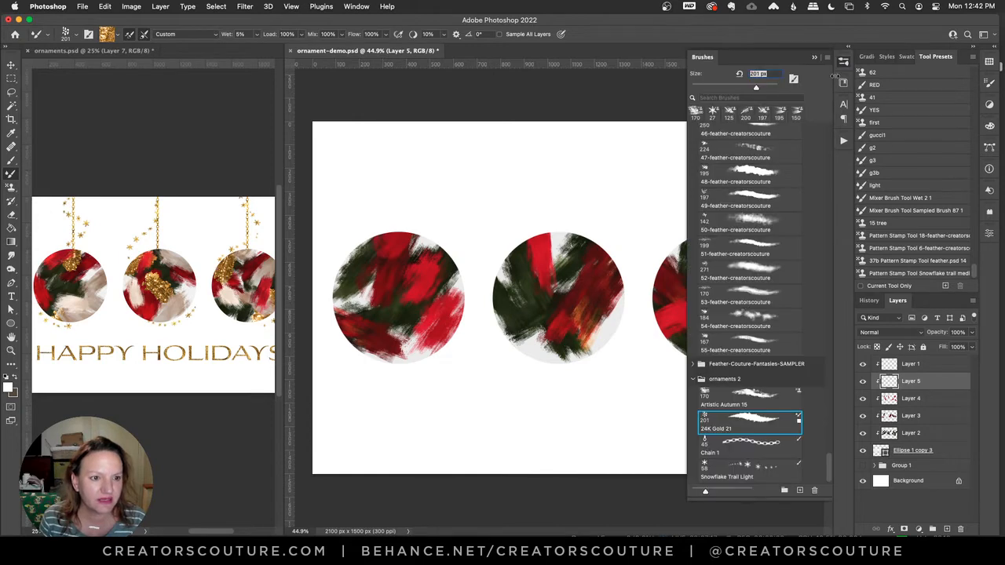
left_click(840, 63)
Paint gold strokes at the upper left and bottom of the left circle on Layer 5.
left_click_drag(361, 299, 365, 234)
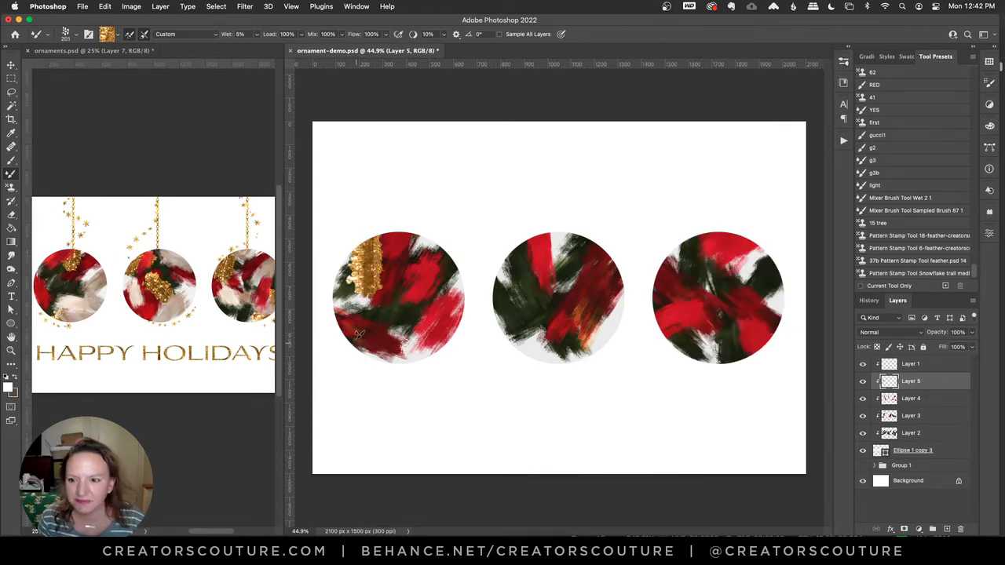
key("super+z")
left_click_drag(358, 298, 365, 240)
key("super+z")
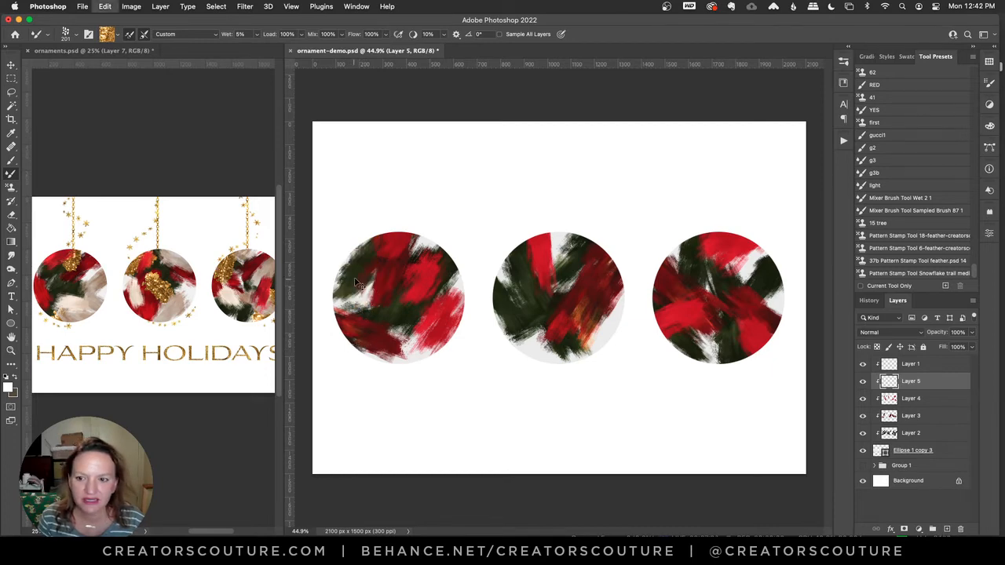
left_click_drag(360, 279, 374, 231)
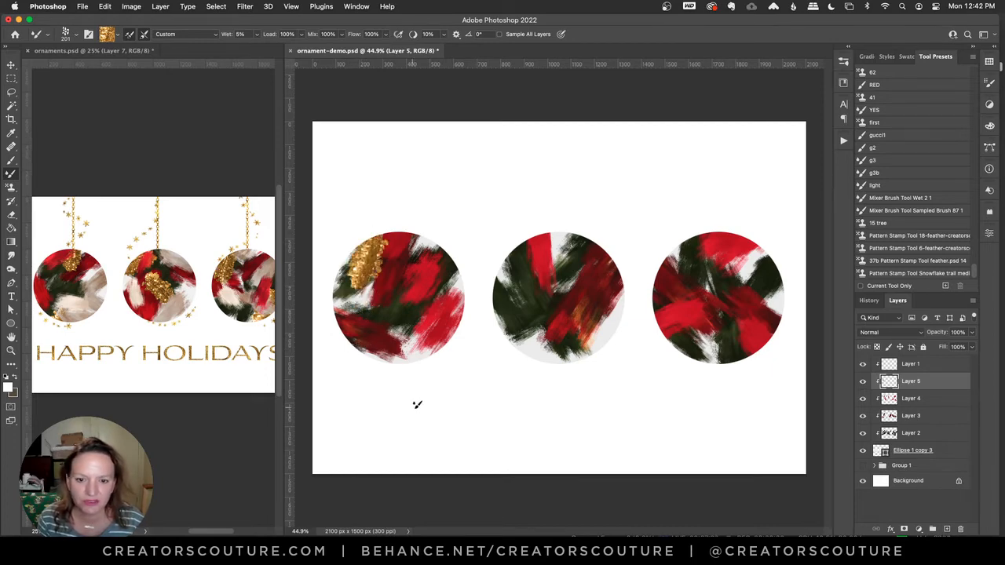
left_click_drag(409, 357, 365, 351)
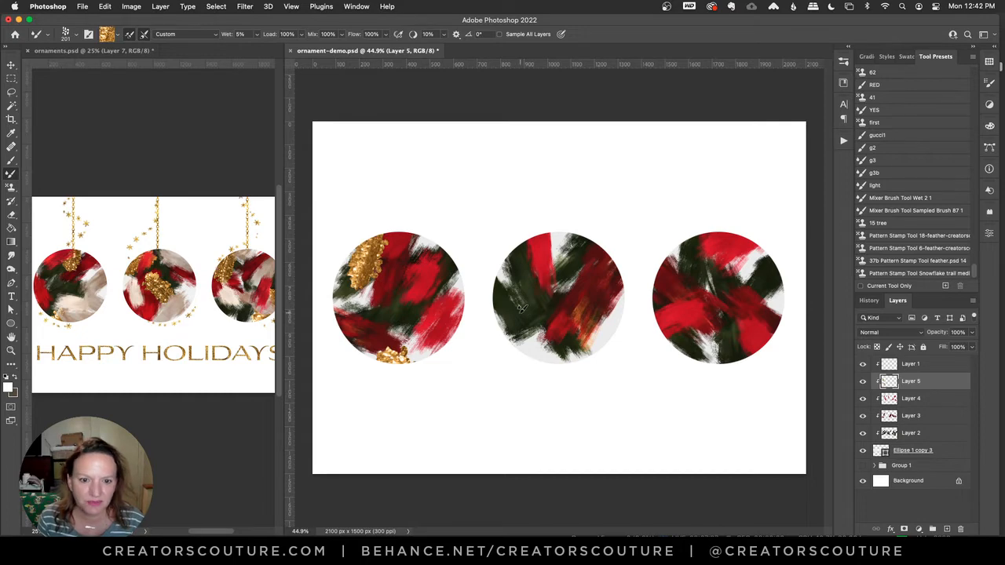
Try several placements of a gold stroke on the left side of the middle circle on Layer 5.
left_click_drag(511, 286, 528, 318)
key("super+z")
left_click_drag(530, 233, 501, 313)
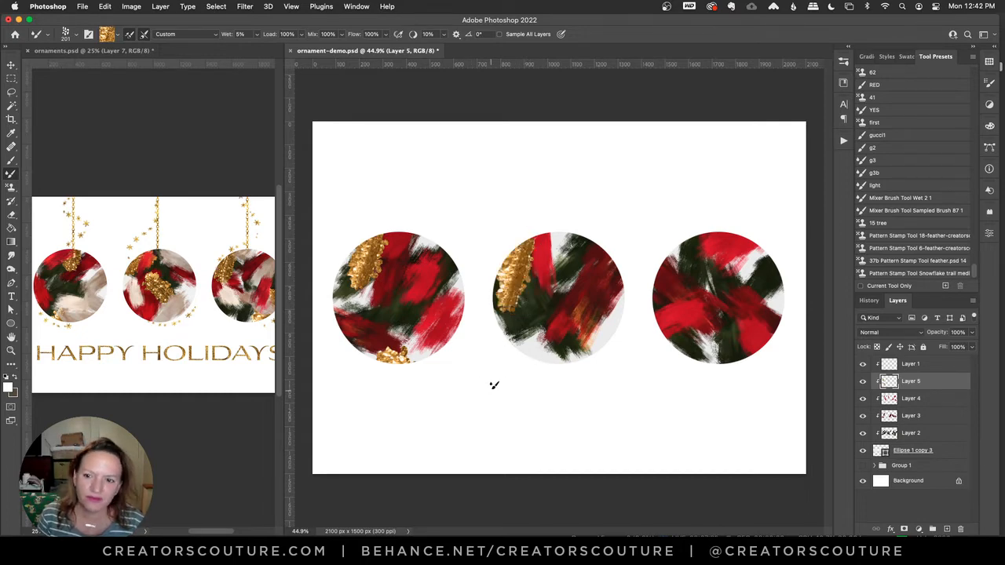
key("super+z")
left_click_drag(514, 270, 532, 314)
key("super+z")
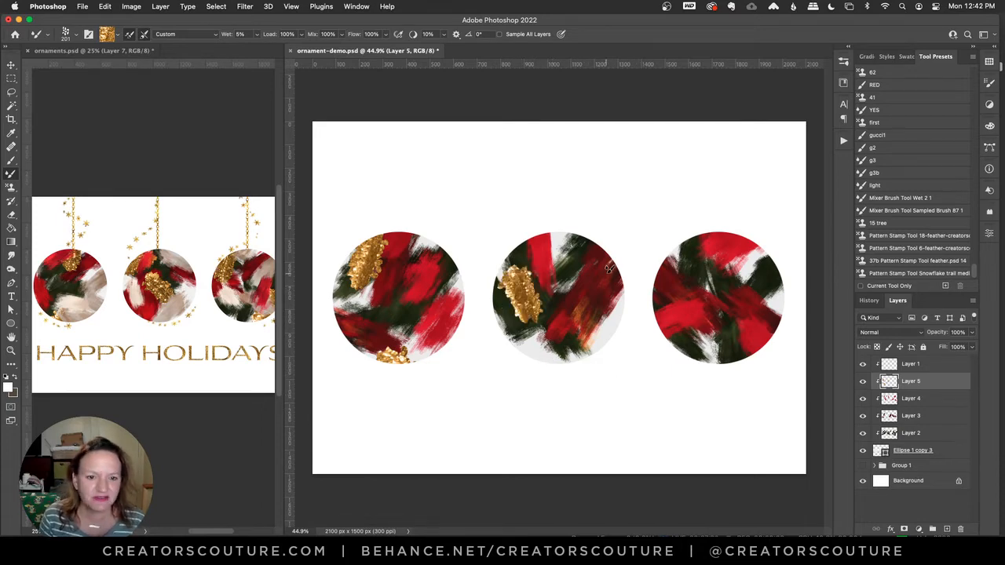
Paint a gold stroke at the upper right of the middle circle on Layer 5, undoing unsuitable attempts.
left_click_drag(616, 271, 604, 342)
key("super+z")
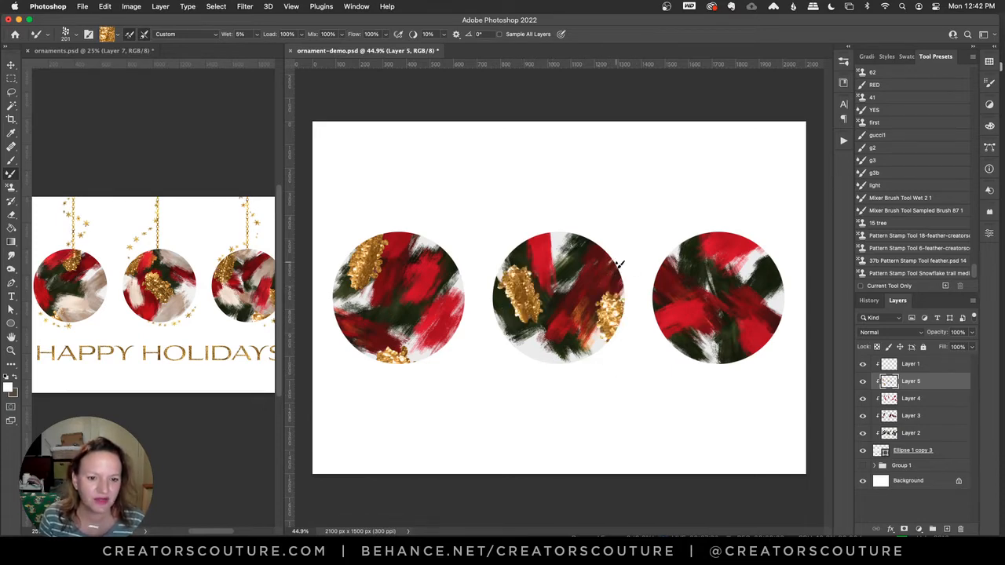
left_click_drag(615, 251, 606, 317)
key("super+z")
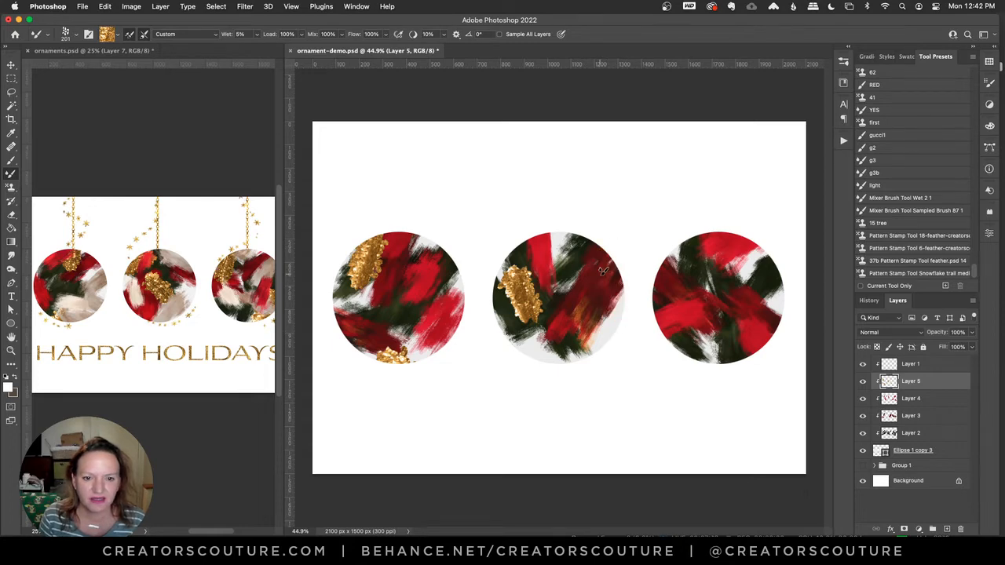
left_click_drag(604, 253, 597, 302)
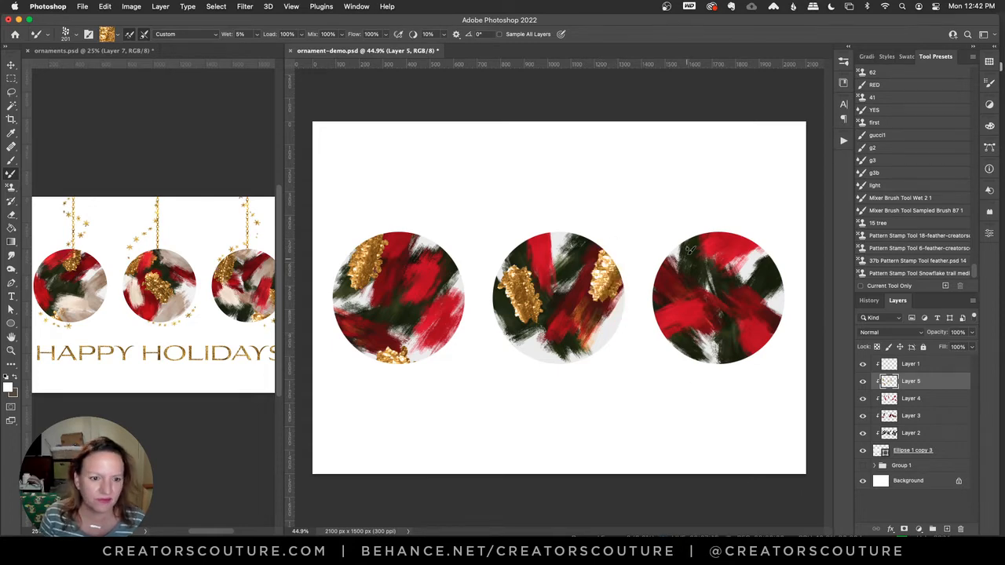
Try gold strokes at the upper left of the right circle and undo each one.
left_click_drag(681, 288, 694, 244)
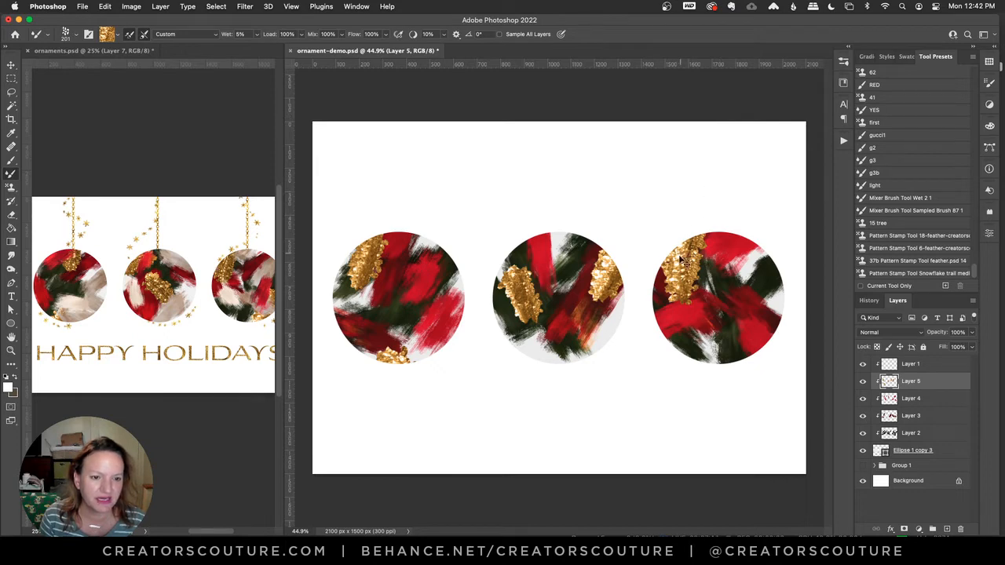
key("super+z")
left_click_drag(674, 287, 689, 246)
key("super+z")
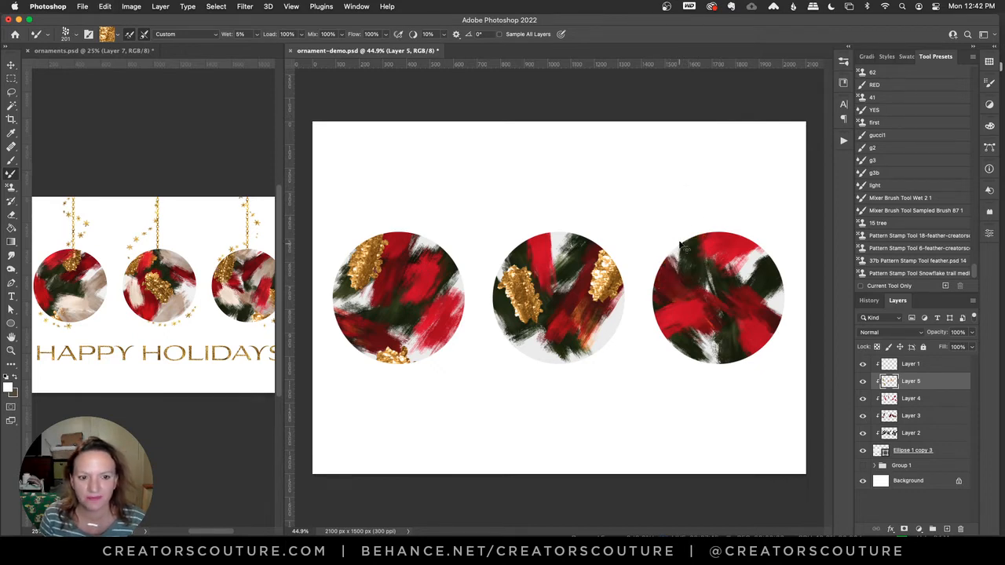
left_click_drag(676, 283, 691, 242)
key("super+z")
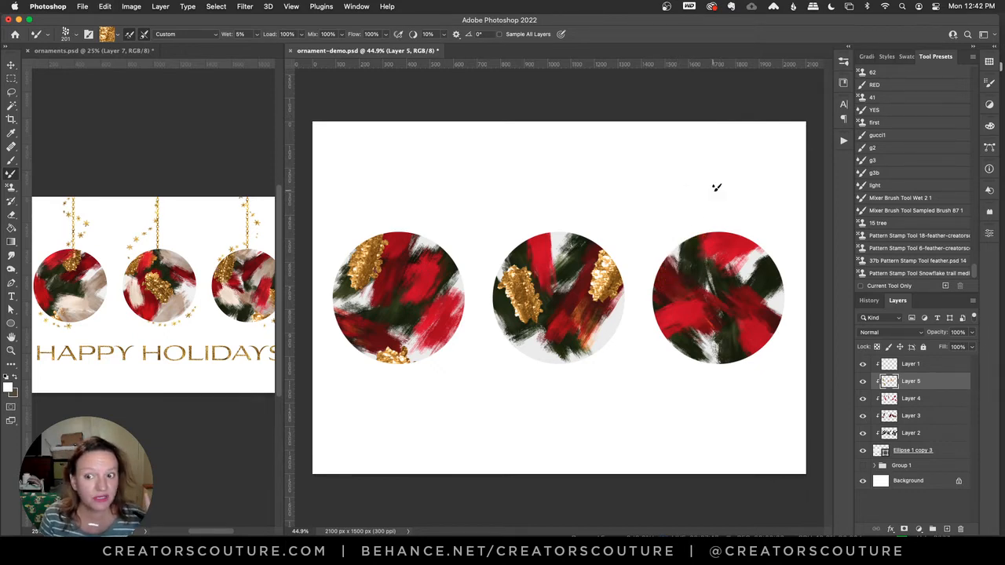
Open the gold palette from the 00 WET PALETTES library, select its original gold layer, and return to ornament-demo.psd.
left_click(843, 82)
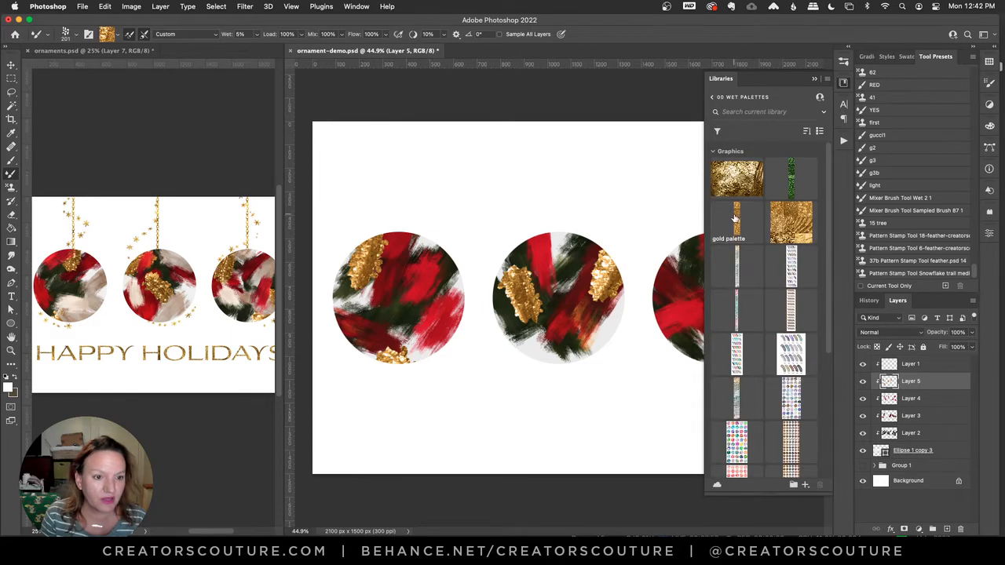
double_click(736, 225)
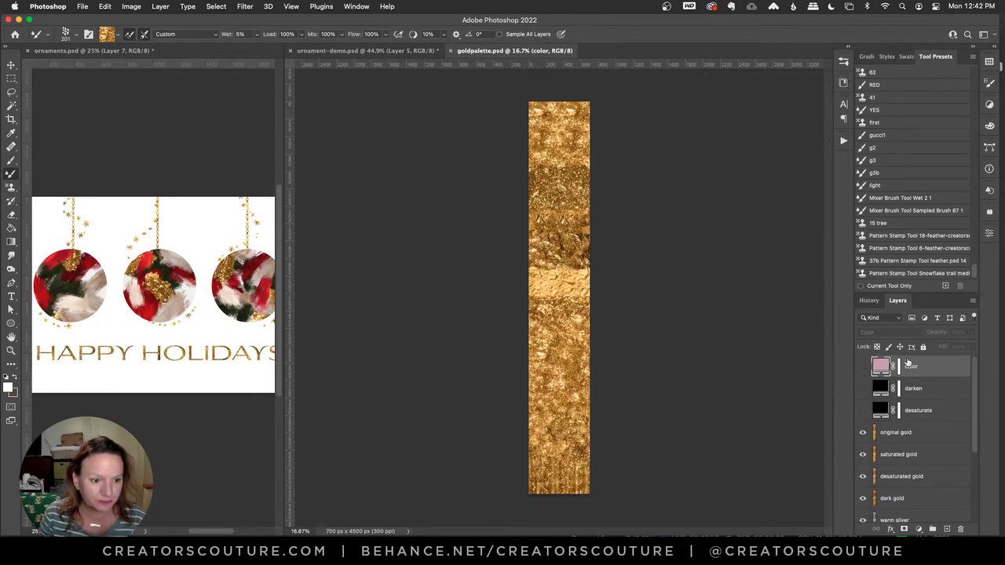
left_click(908, 434)
left_click(419, 52)
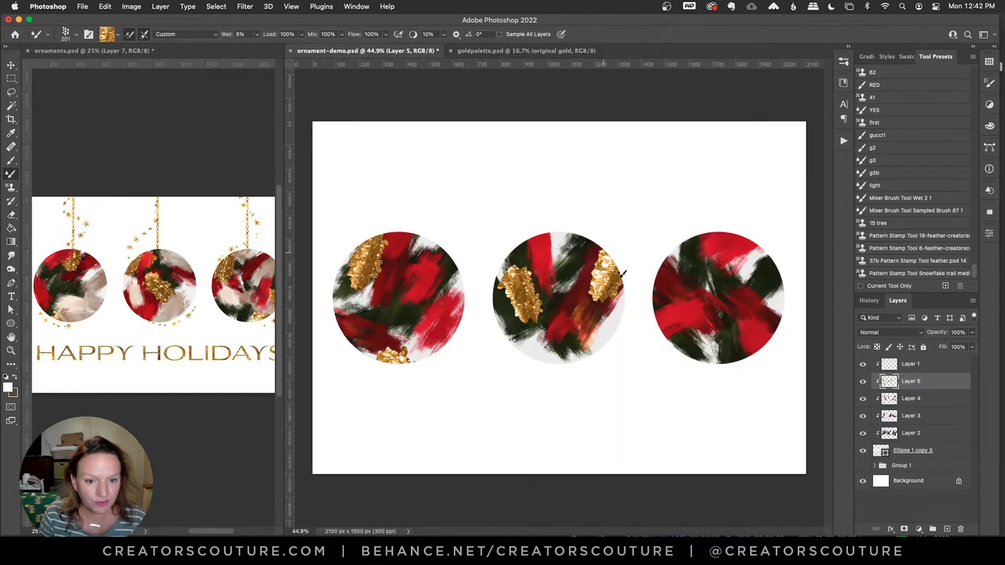
Clear all the gold strokes from Layer 5 and deselect.
key("super+a")
key("Delete")
key("super+d")
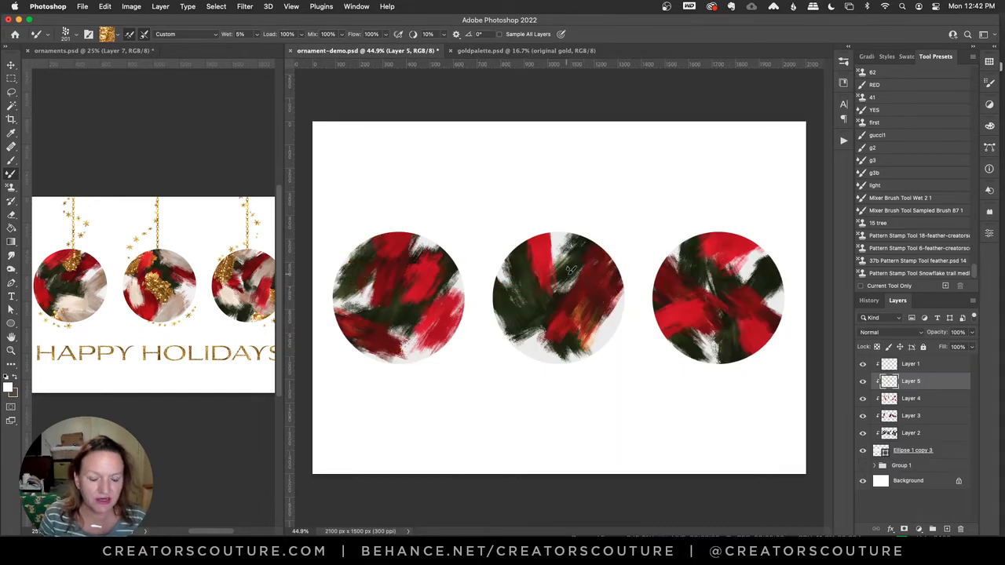
Try a gold stroke across the middle circle, undo it, and sample paint from the middle circle on Layer 5.
left_click_drag(569, 268, 540, 316)
key("super+z")
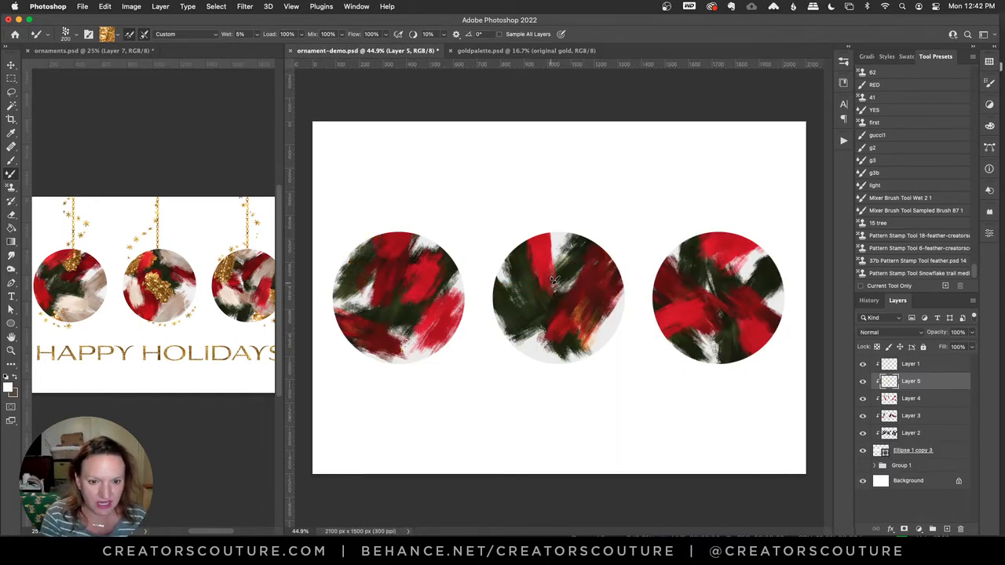
left_click(554, 280, "alt")
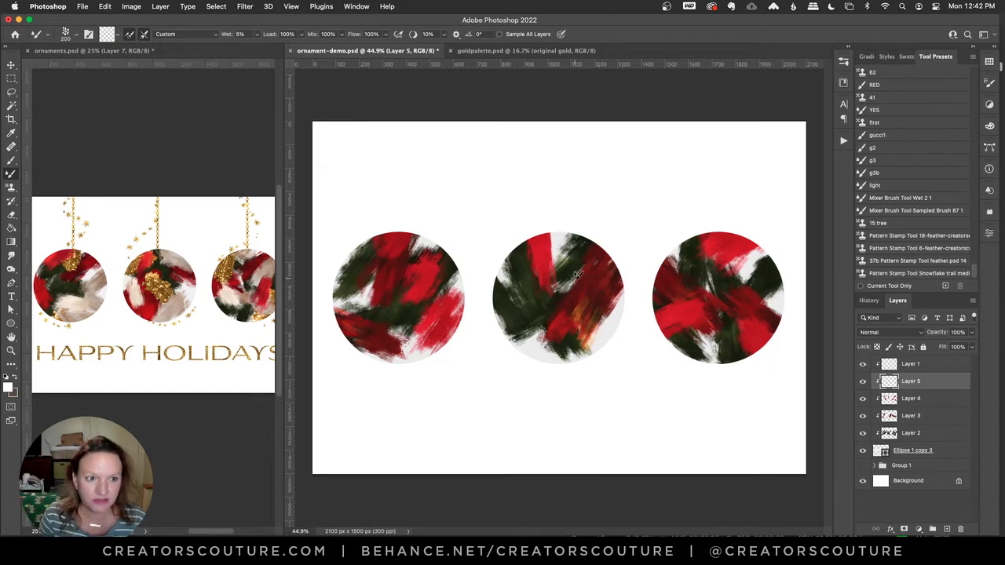
Reload the 24K Gold 21 mixer brush preset from the ornaments 2 folder.
left_click(843, 62)
left_click(744, 421)
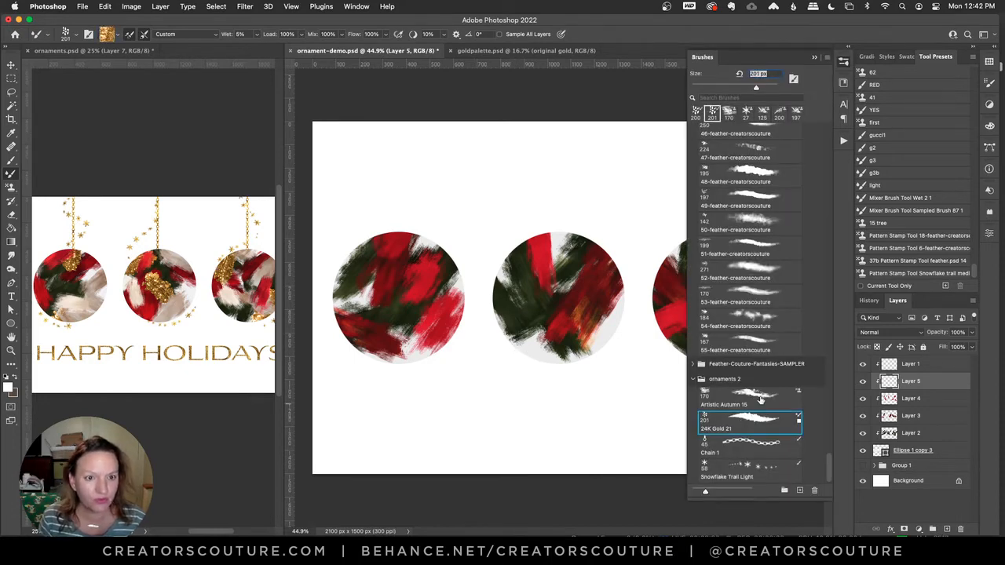
left_click(843, 62)
Sample the darker glitter band in the upper part of goldpalette.psd as brush paint and return to ornament-demo.psd.
left_click(519, 52)
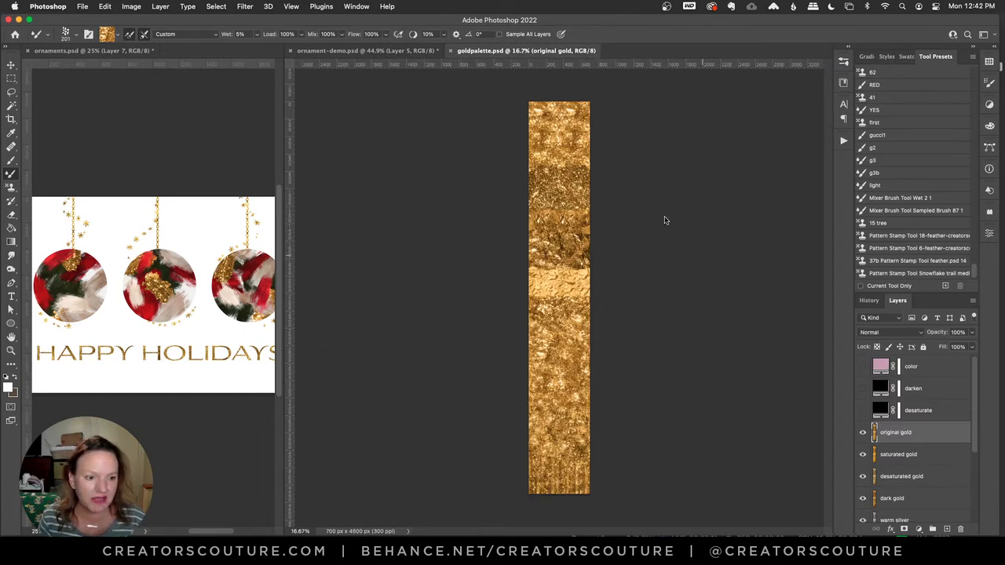
left_click(555, 170)
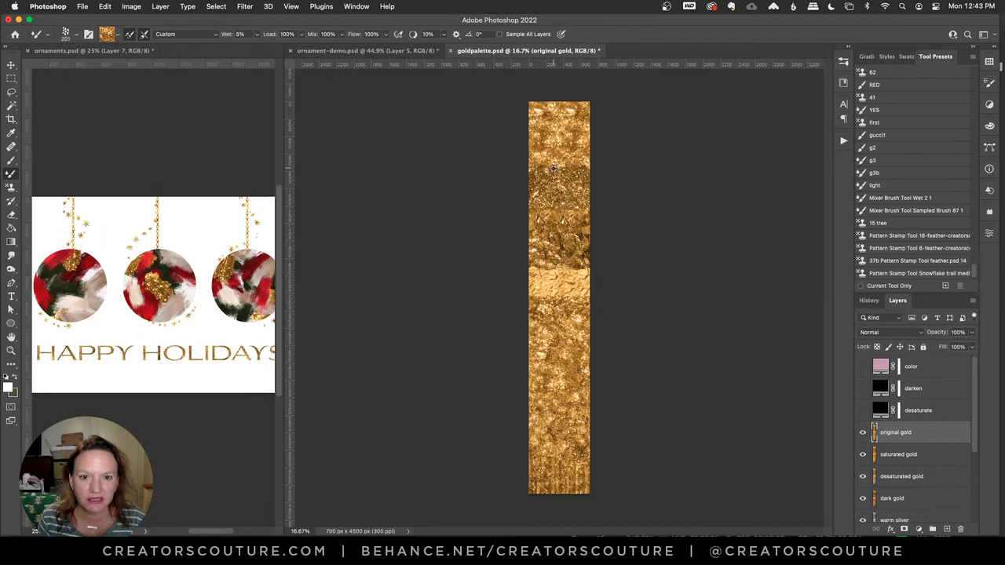
left_click(557, 181, "alt")
left_click(558, 176, "alt")
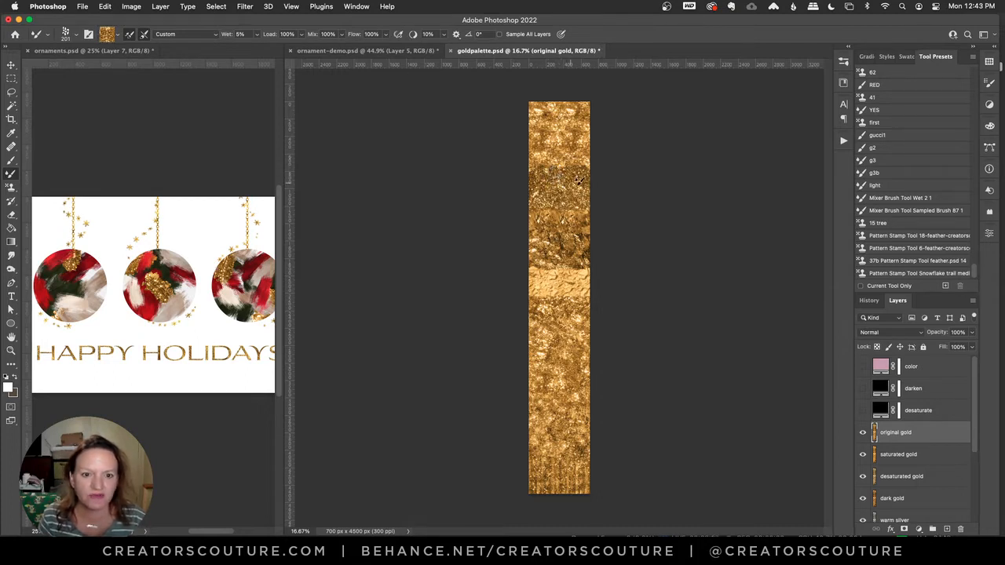
left_click(409, 51)
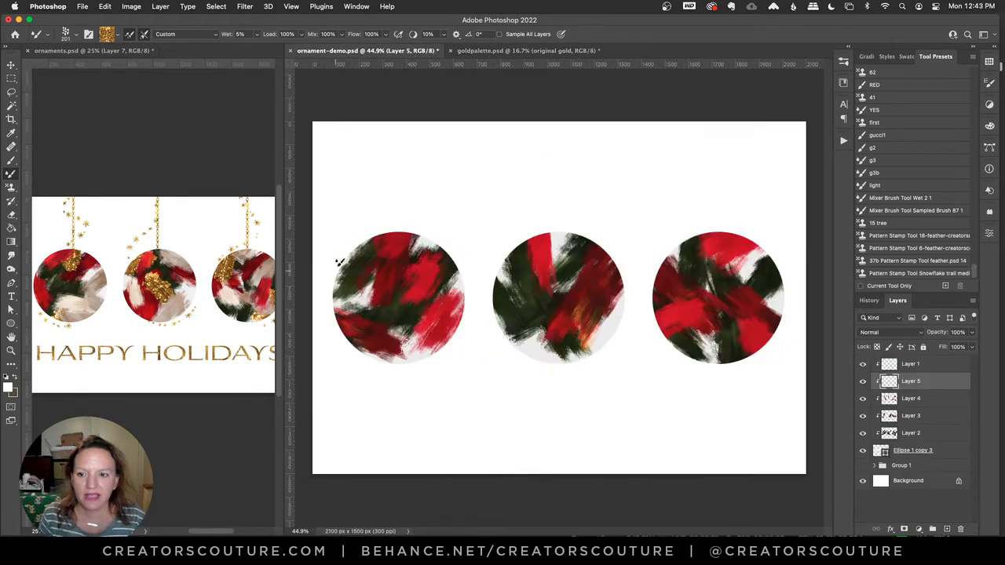
Paint glitter gold strokes at the left circle's top, the middle circle's lower left, and the right circle's upper left and lower right on Layer 5.
left_click_drag(386, 236, 375, 264)
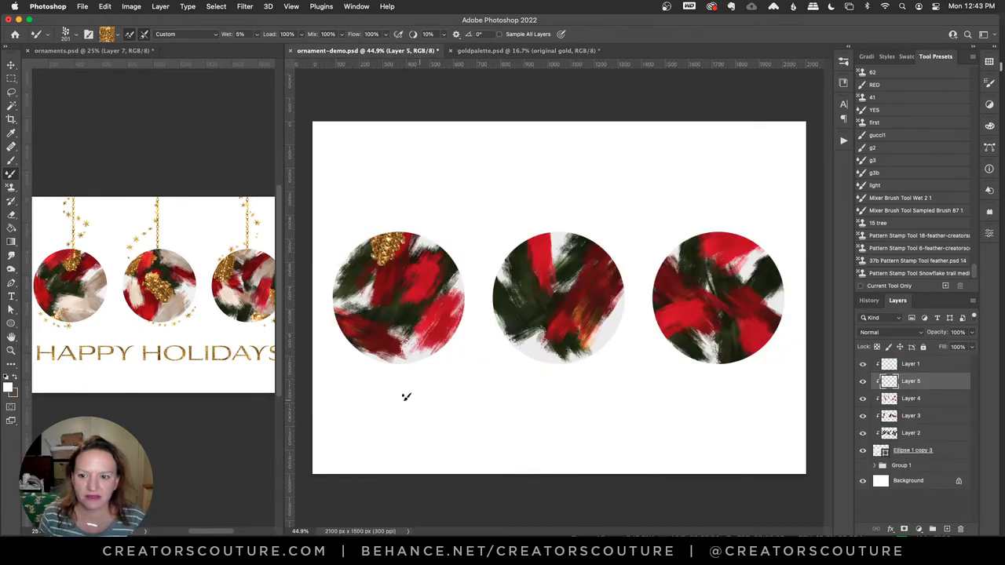
left_click_drag(499, 347, 548, 311)
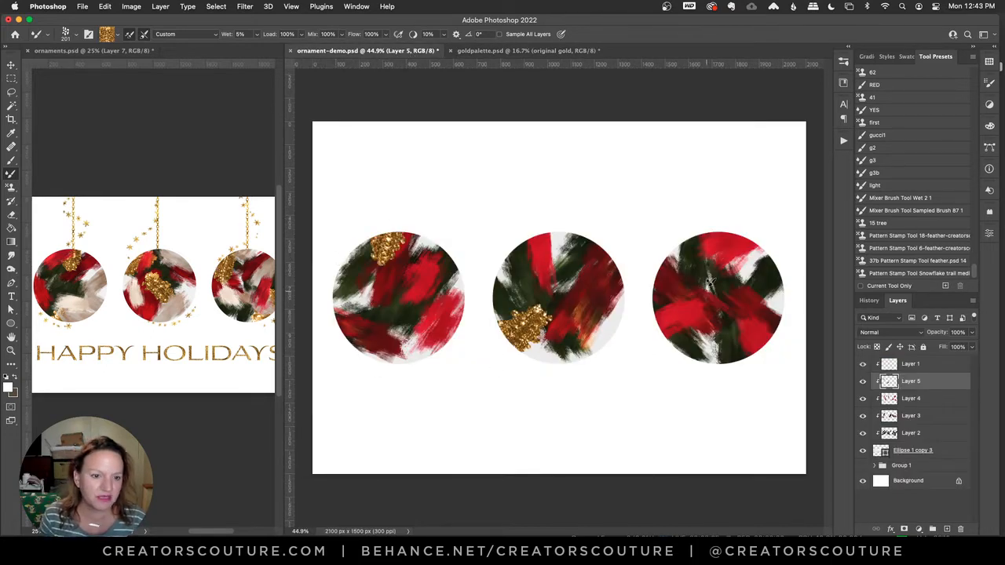
left_click_drag(684, 245, 697, 300)
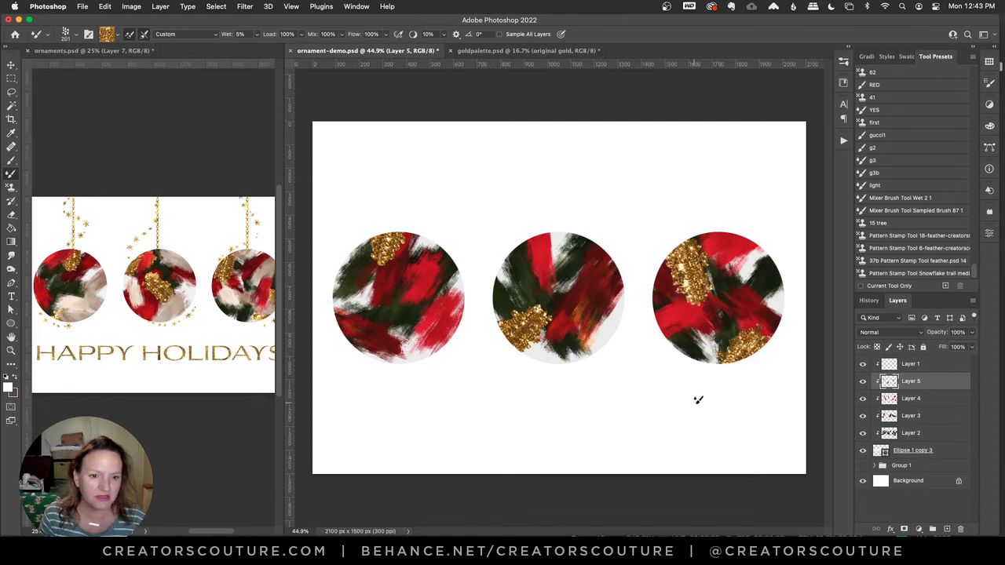
Sample the lighter gold near the top of goldpalette.psd as brush paint and return to ornament-demo.psd.
left_click(506, 52)
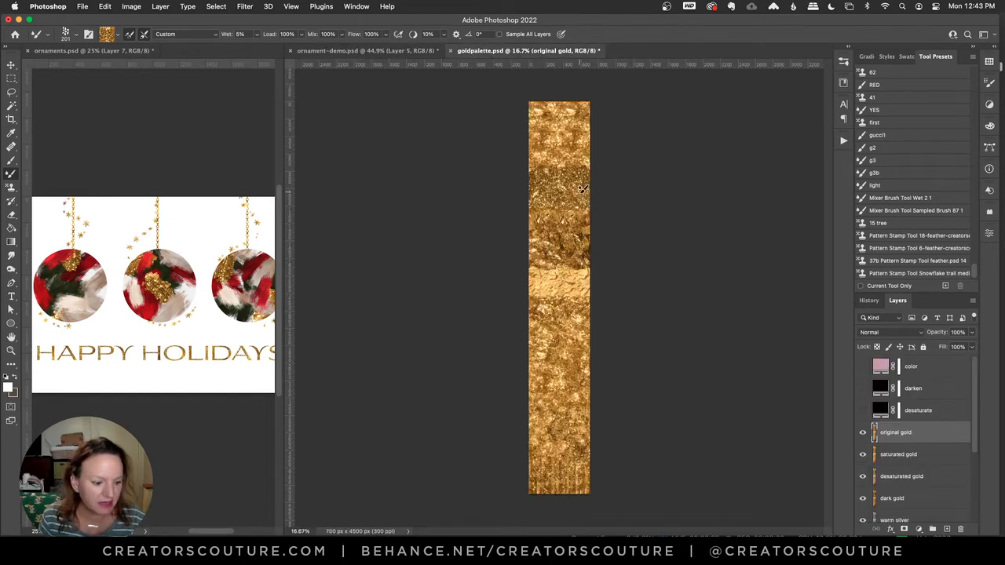
left_click(559, 125, "alt")
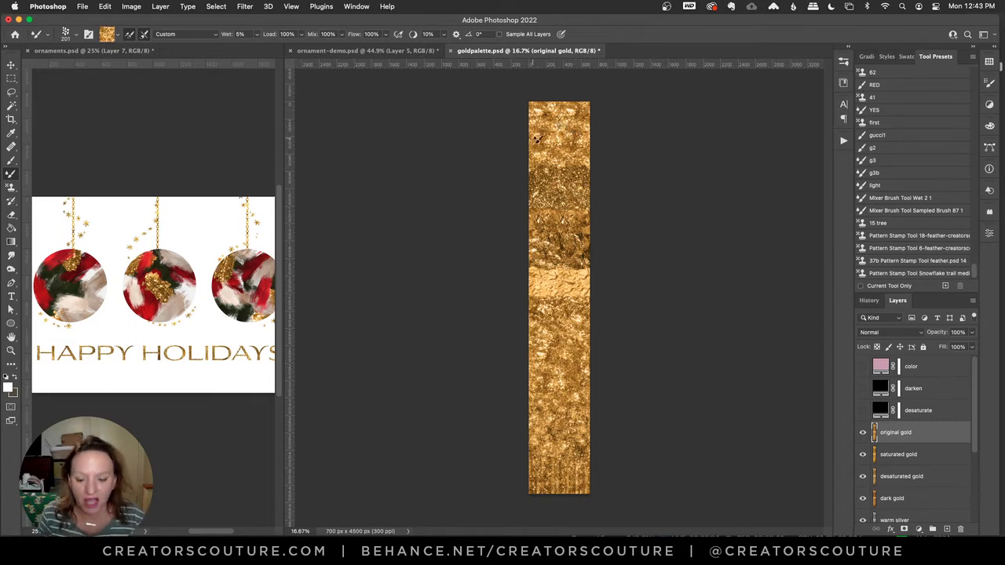
left_click(551, 138, "alt")
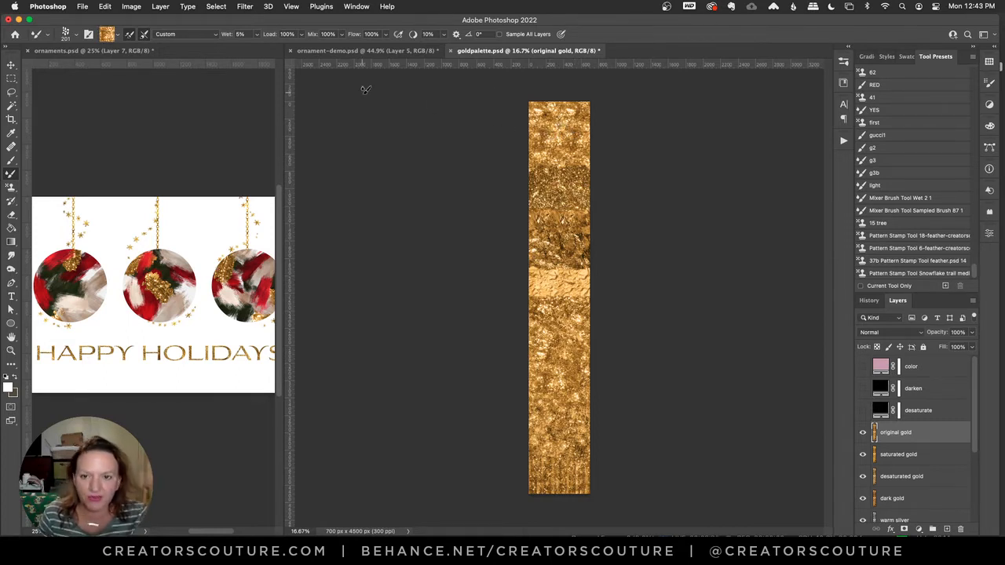
left_click(349, 51)
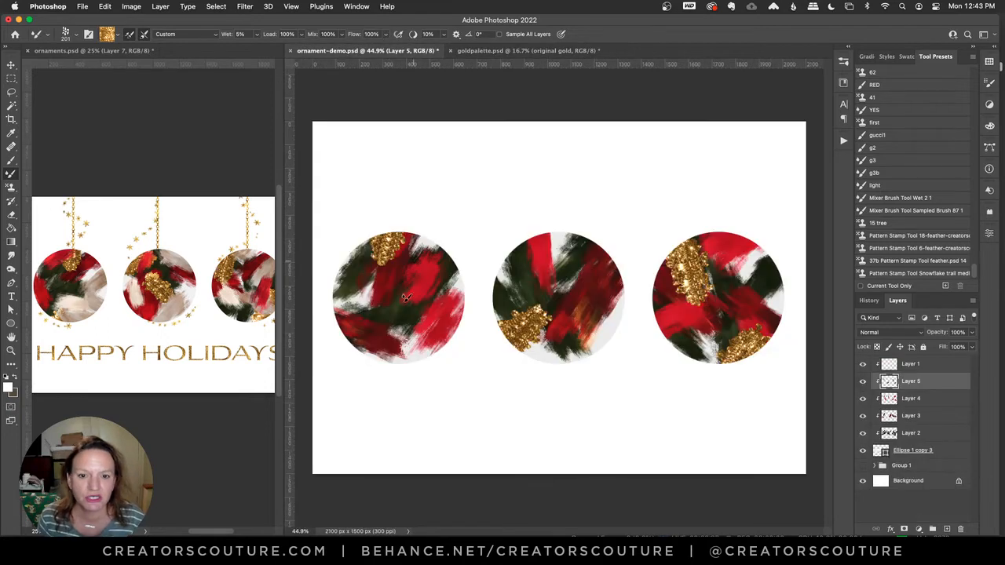
Paint lighter gold strokes at the bottom of the left circle and the upper left of the middle circle on Layer 5.
left_click_drag(346, 257, 347, 305)
key("super+z")
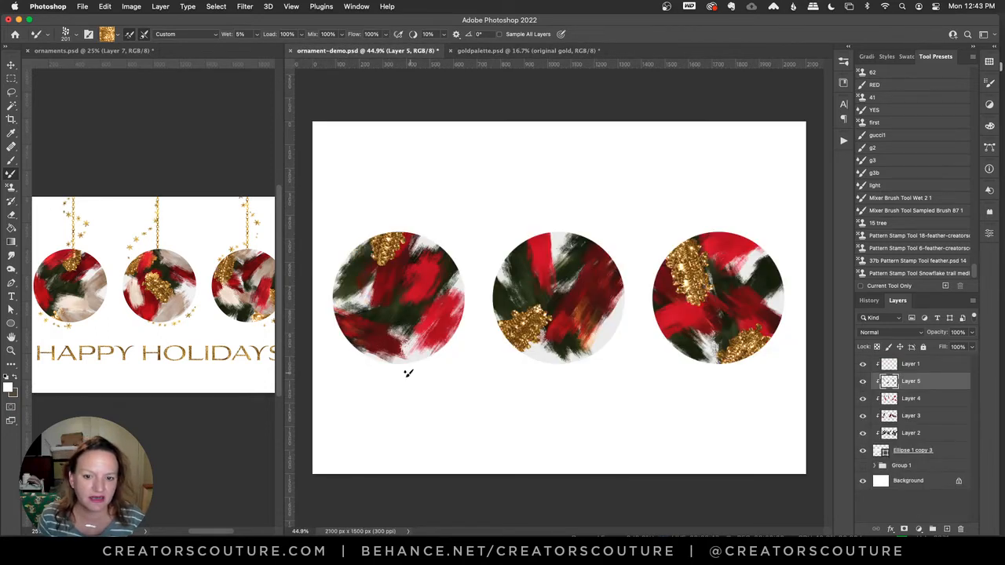
left_click_drag(401, 364, 416, 346)
left_click_drag(534, 235, 512, 267)
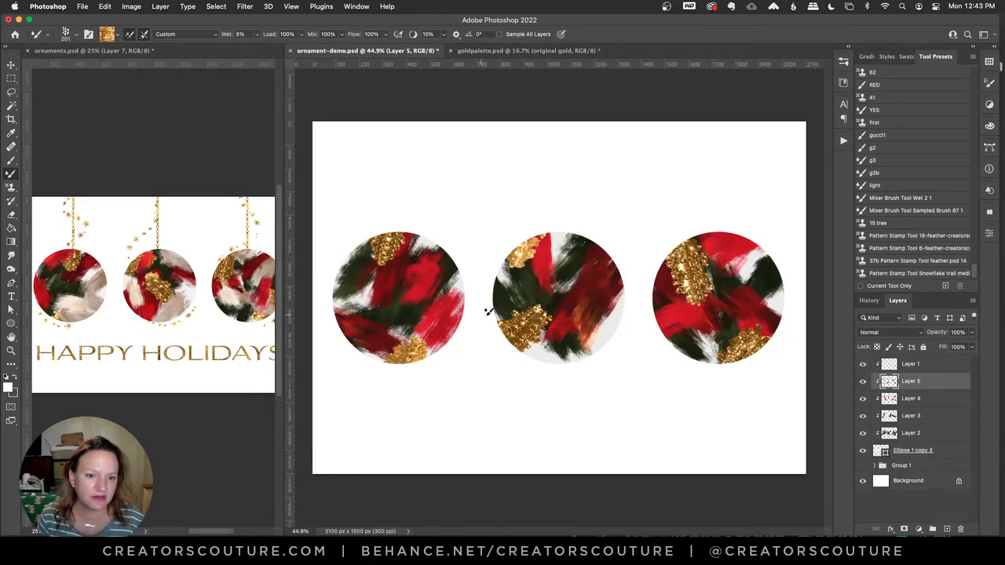
Paint a lighter gold stroke along the lower left edge of the right circle on Layer 5.
left_click_drag(671, 343, 712, 372)
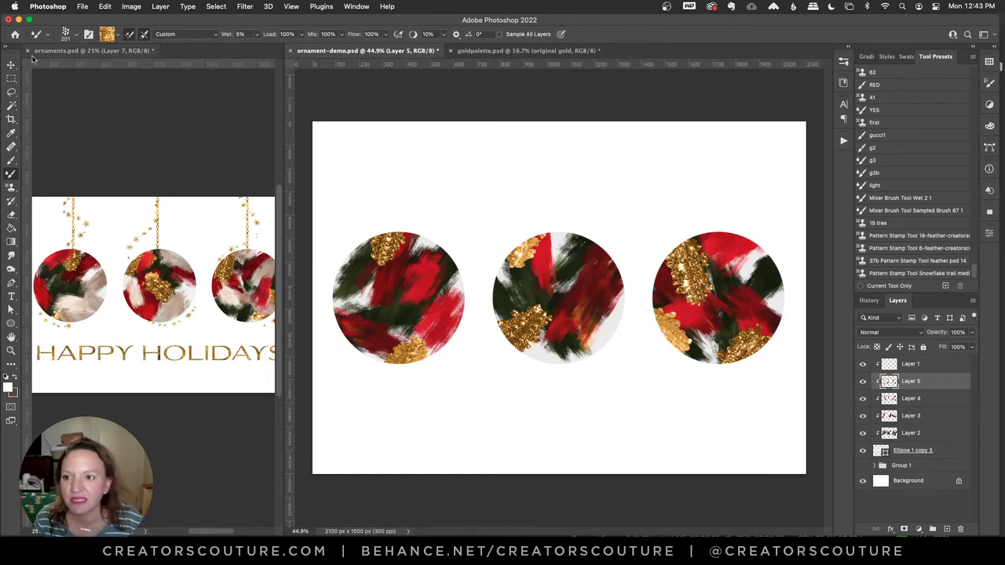
Inspect what Layer 6 and Layer 3 contribute to the ornaments in ornaments.psd by toggling their visibility.
key("v")
left_click(75, 50)
left_click(894, 425)
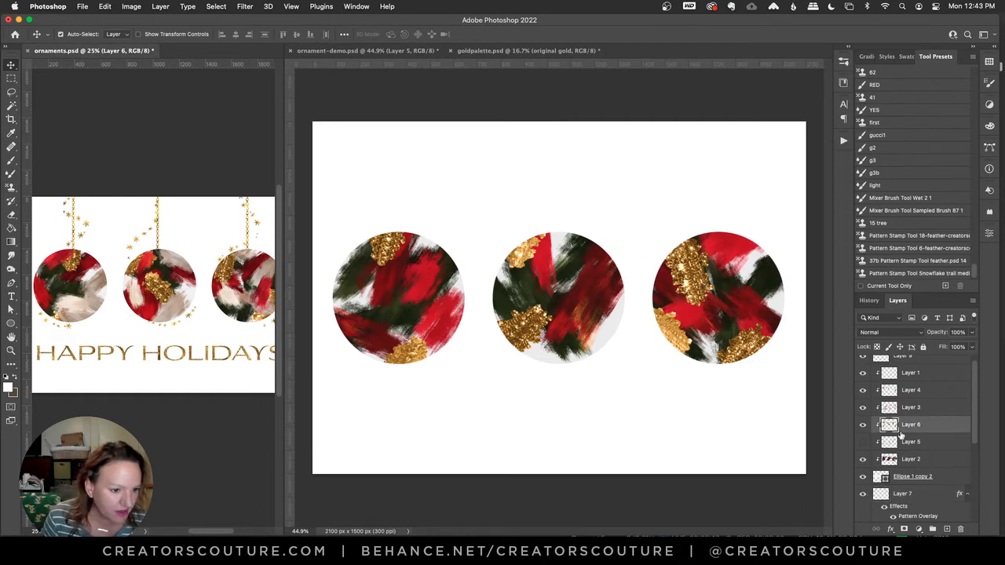
left_click(865, 426)
left_click(865, 426)
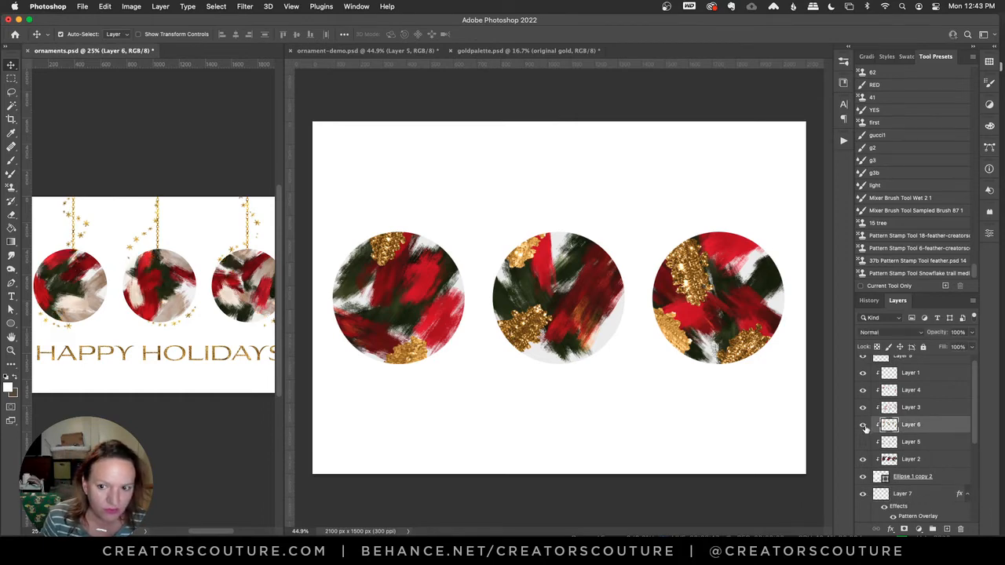
left_click(910, 408)
left_click(863, 408)
left_click(863, 409)
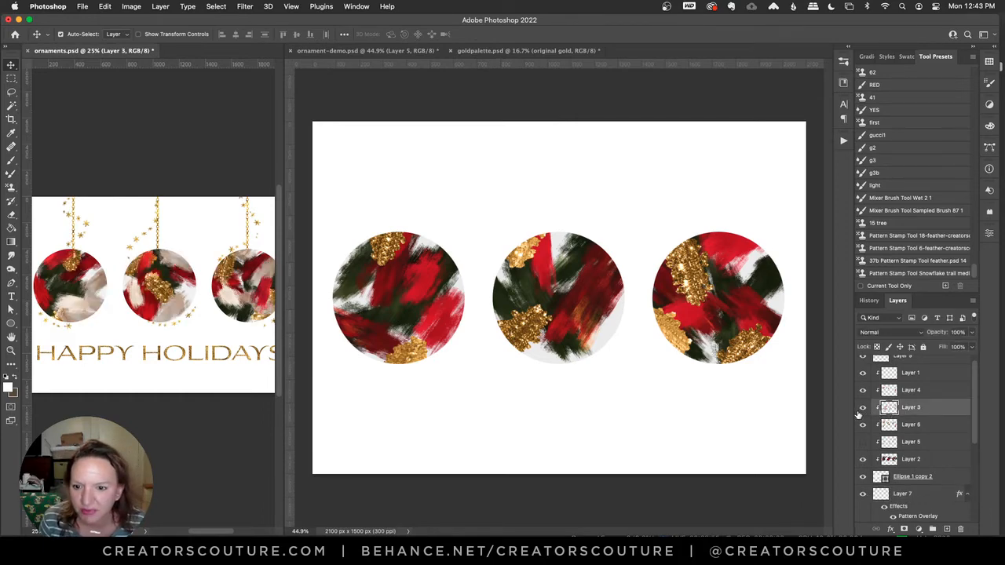
left_click(859, 412)
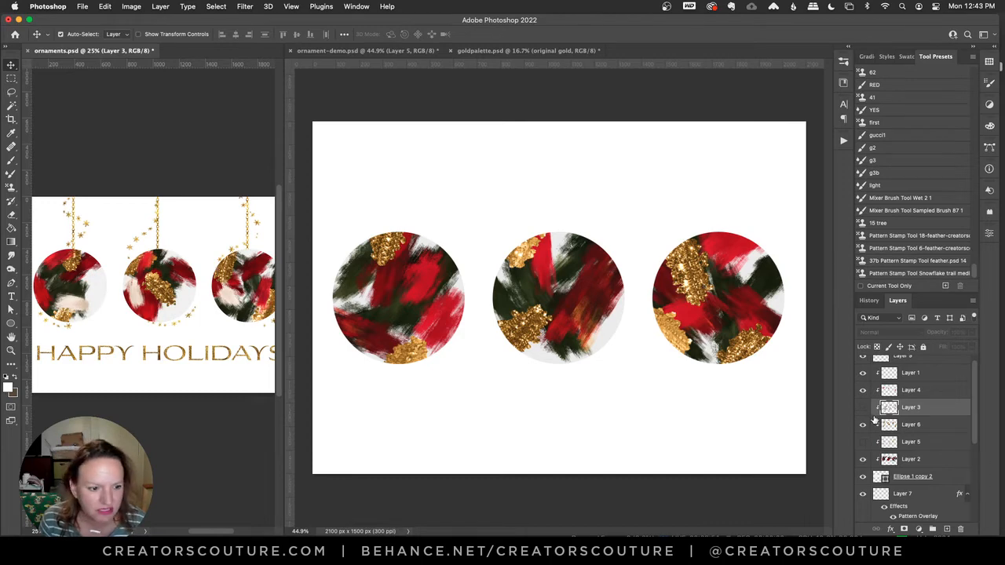
left_click(863, 408)
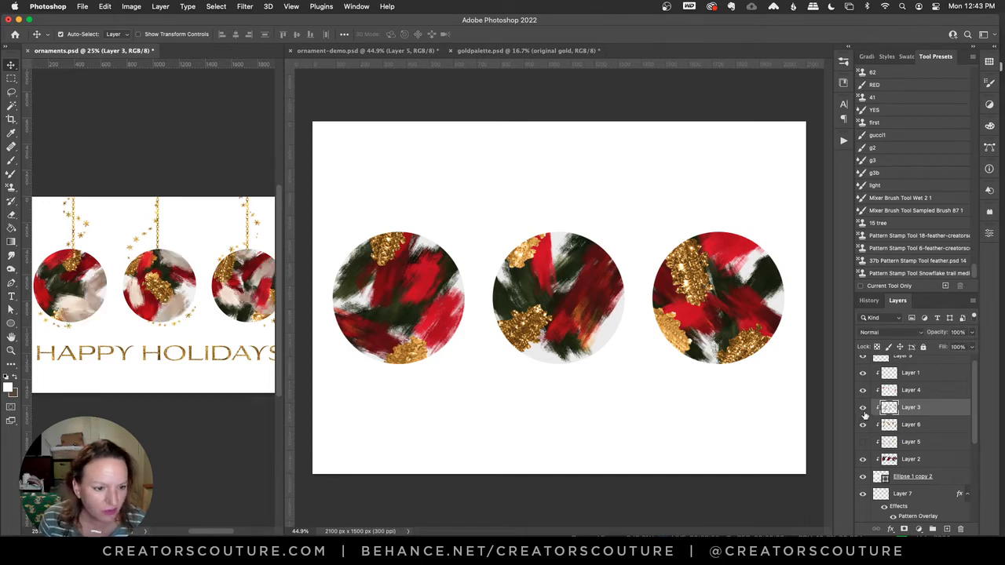
Add a layer above Layer 5 in ornament-demo.psd and set the Artistic Autumn 15 brush to the tan boho-nuetrals-samples pattern.
left_click(401, 50)
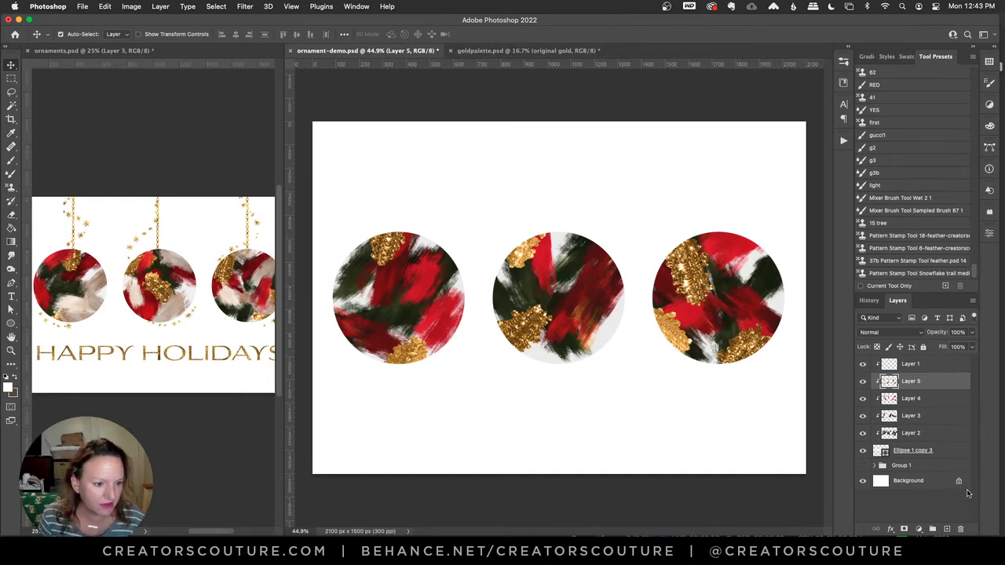
left_click(949, 530)
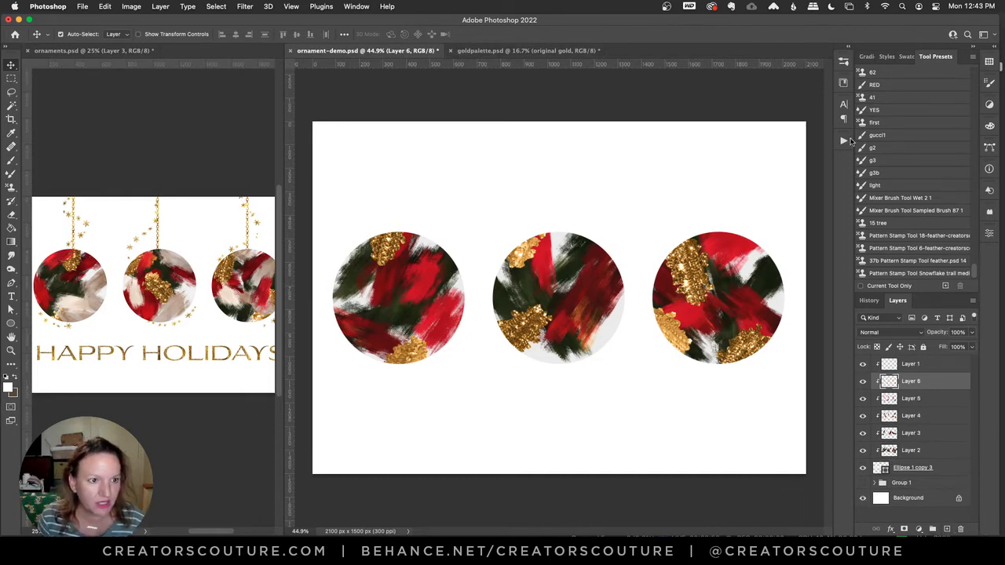
left_click(843, 62)
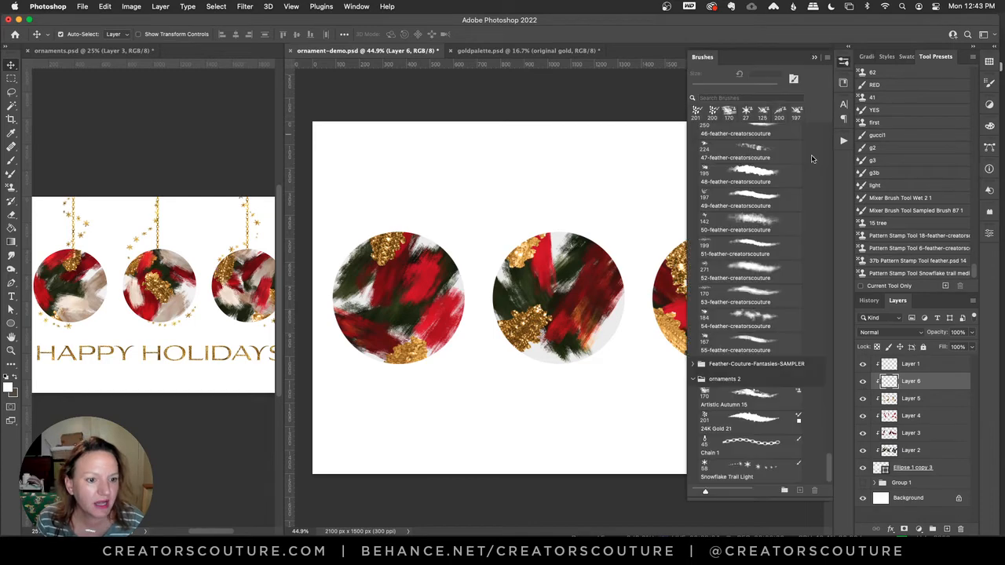
left_click(738, 406)
left_click(845, 63)
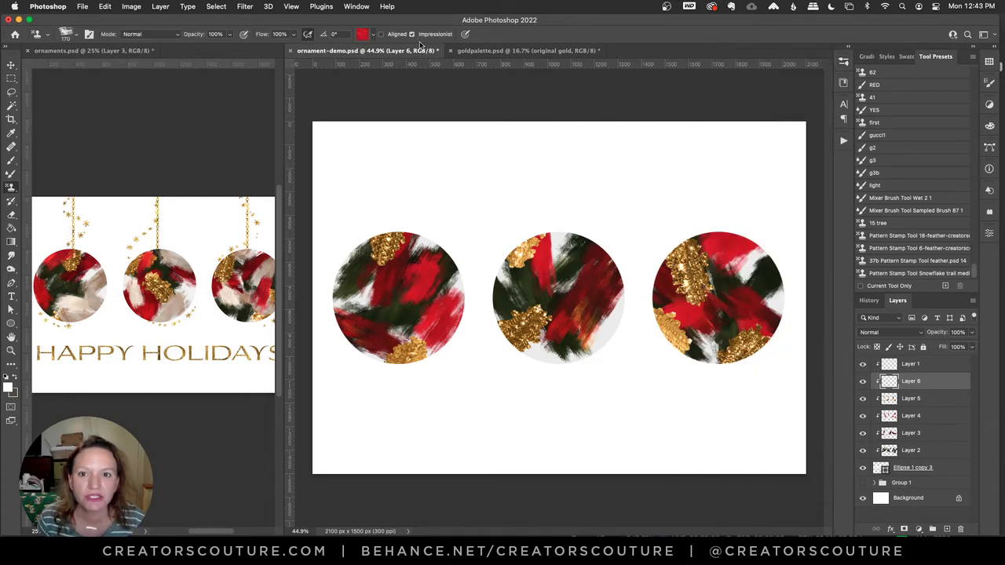
left_click(361, 36)
left_click(279, 158)
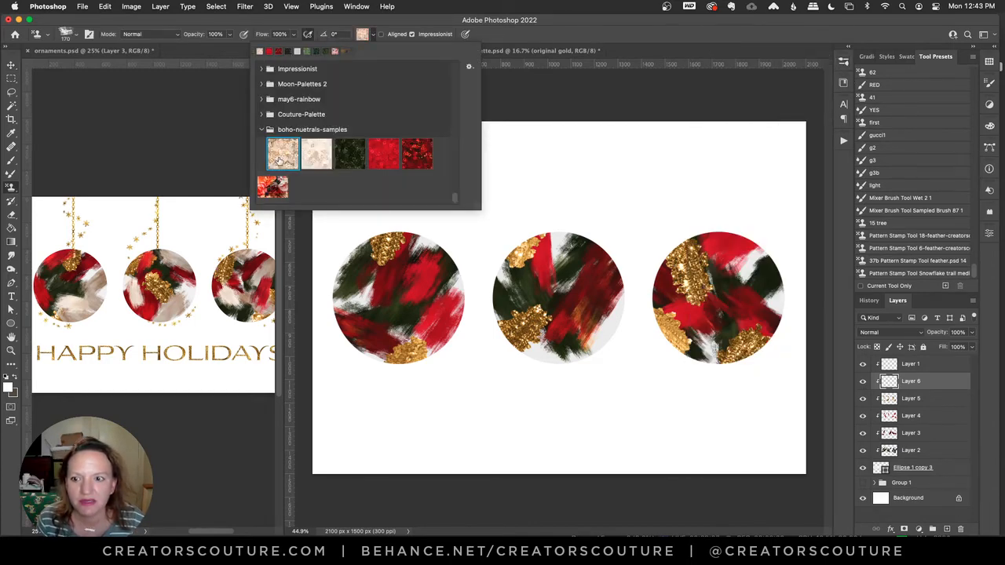
left_click(420, 26)
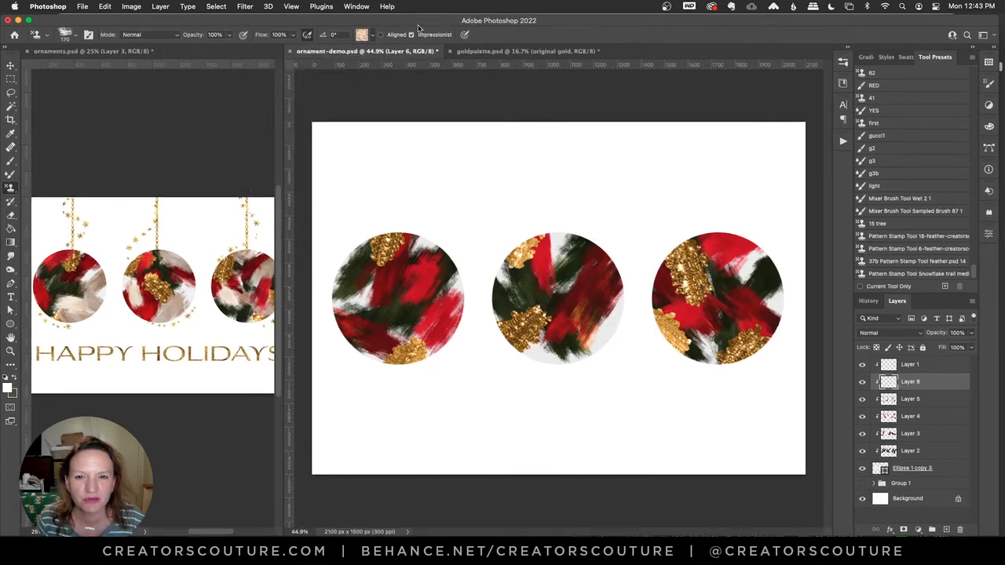
Paint tan strokes on the left circle's left edge and center and the middle circle's upper left on Layer 6.
left_click_drag(346, 228, 334, 373)
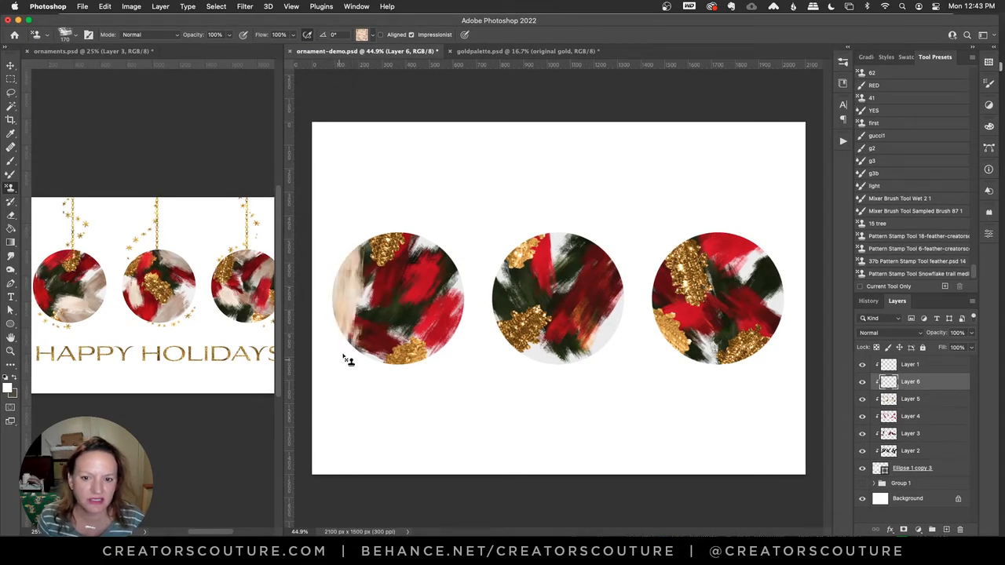
left_click_drag(378, 328, 428, 271)
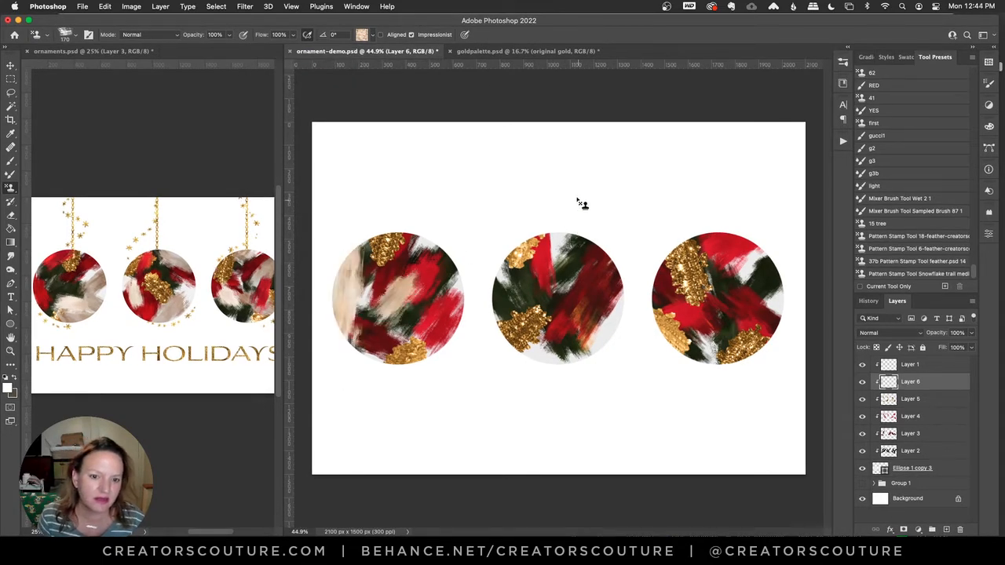
left_click_drag(577, 198, 538, 301)
key("super+z")
mouse_move(597, 236)
left_mouse_down()
mouse_move(530, 291)
mouse_move(553, 243)
left_mouse_up()
key("super+z")
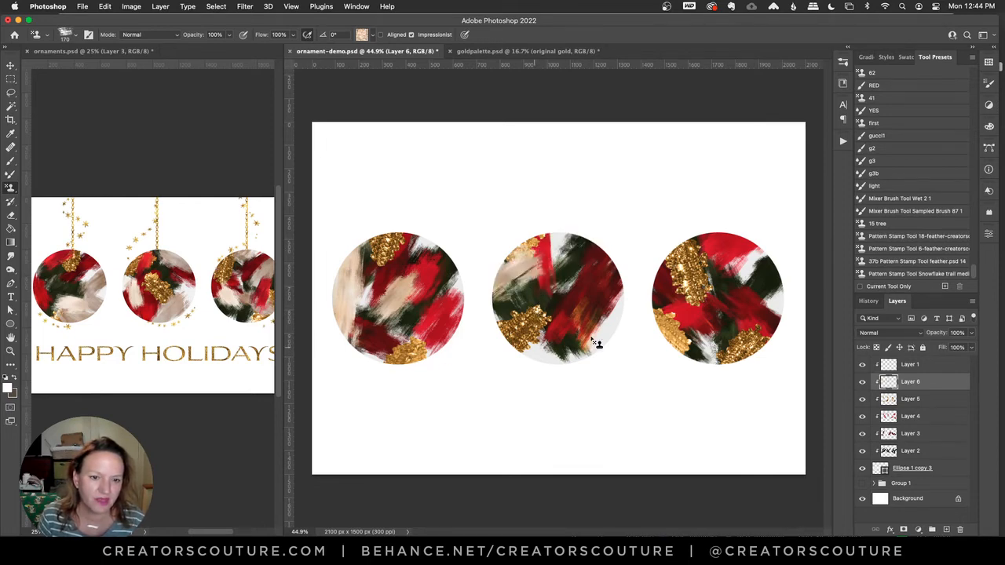
Paint tan strokes at the upper left, top and bottom of the right circle on Layer 6.
left_click_drag(668, 235, 690, 343)
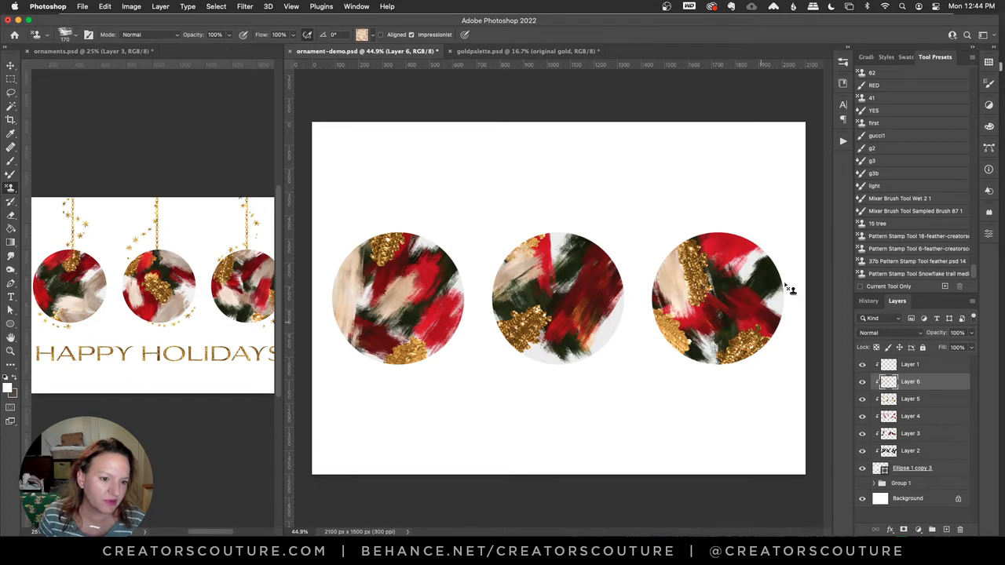
left_click_drag(784, 285, 724, 342)
key("super+z")
left_click_drag(766, 255, 713, 305)
key("super+z")
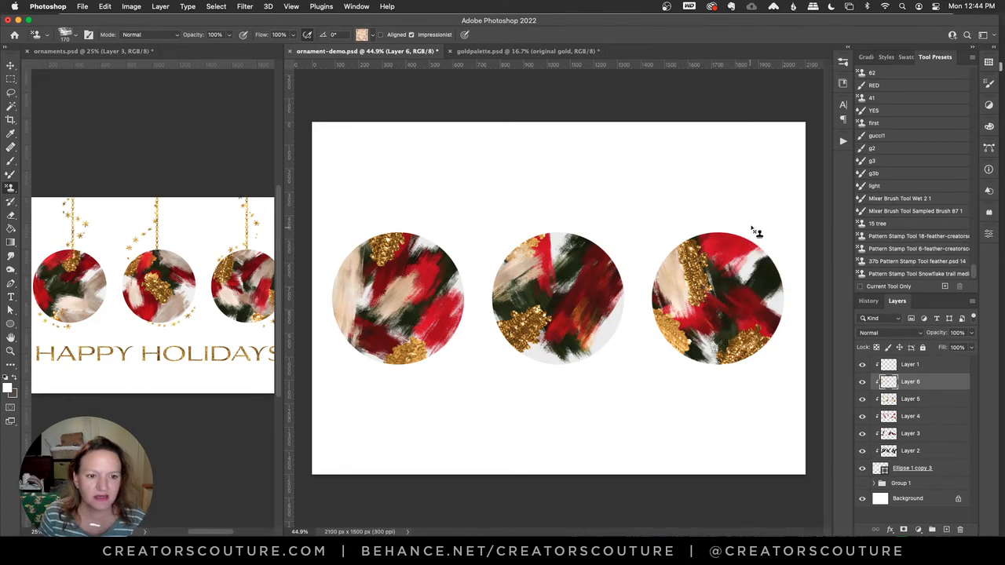
left_click_drag(754, 229, 712, 266)
left_click_drag(690, 358, 718, 315)
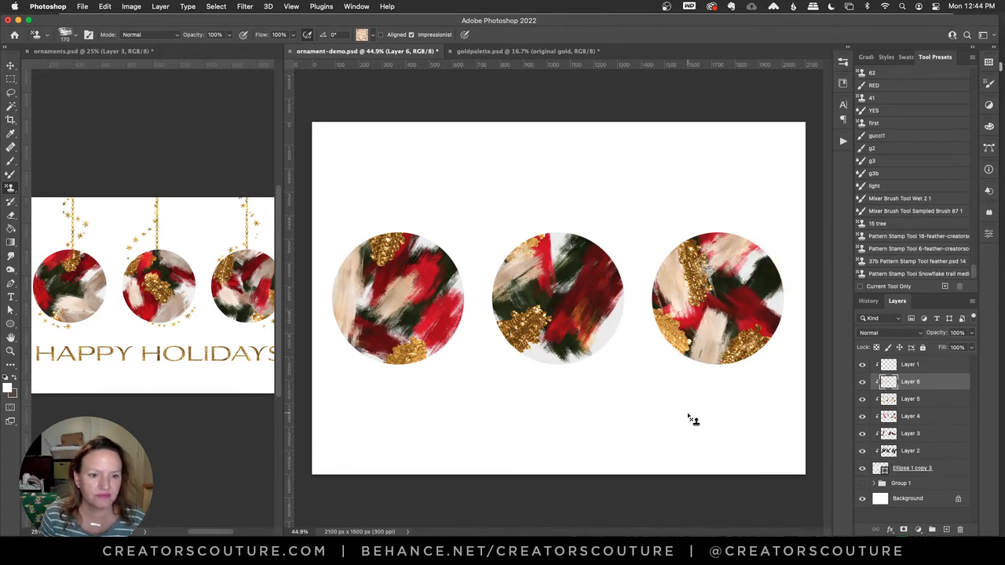
Switch the stamp to the pale cream boho-nuetrals-samples pattern and add a new layer above Layer 6.
left_click(362, 35)
left_click(317, 157)
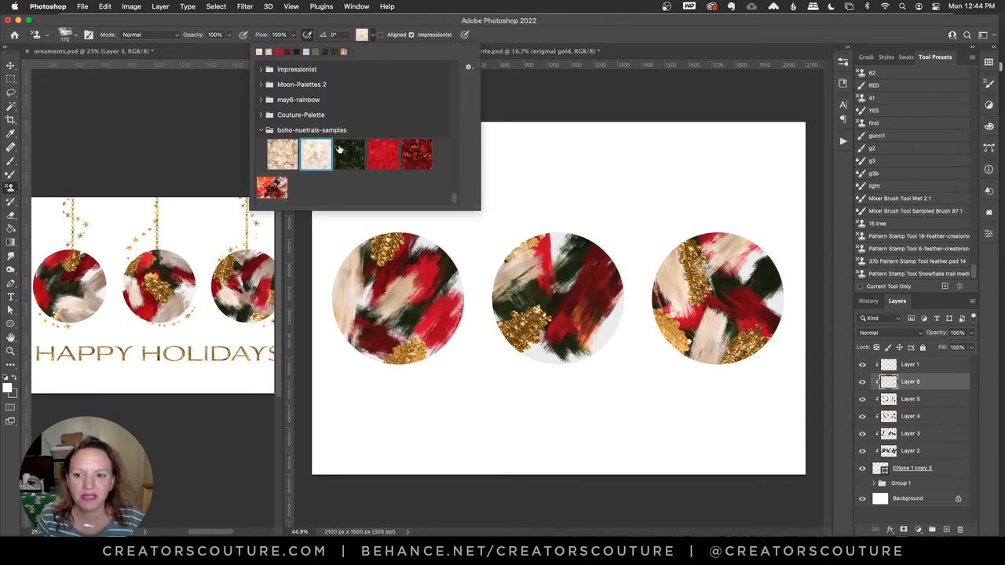
left_click_drag(701, 329, 675, 405)
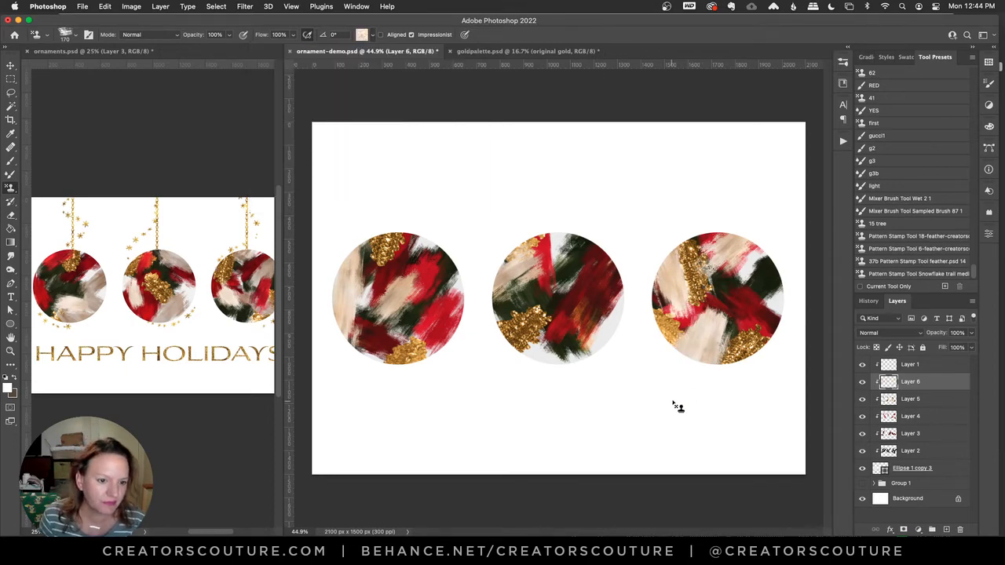
key("super+z")
left_click(957, 529)
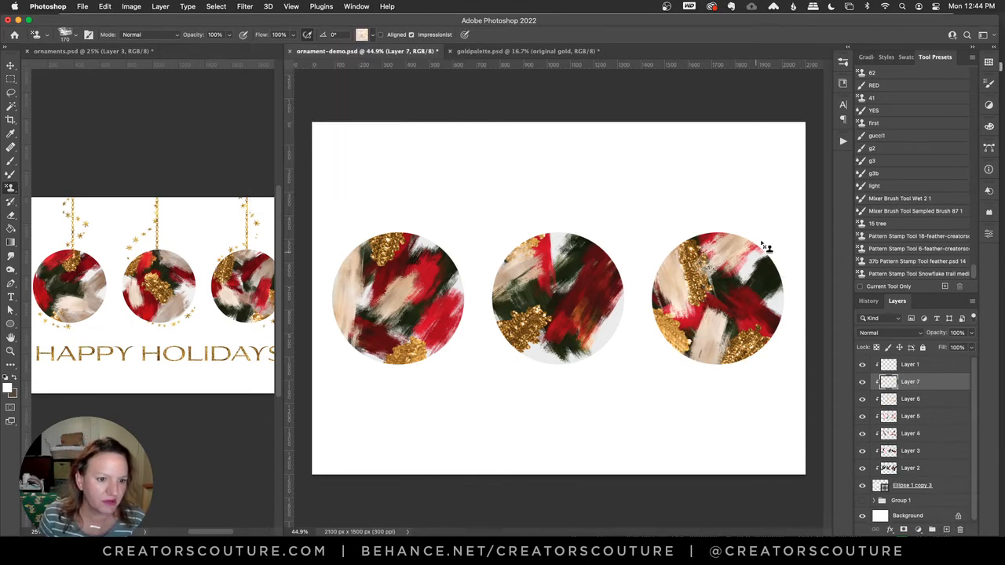
Paint cream strokes at the right circle's upper right and along the lower edge of the middle circle on Layer 7.
left_click_drag(591, 235, 557, 288)
key("super+z")
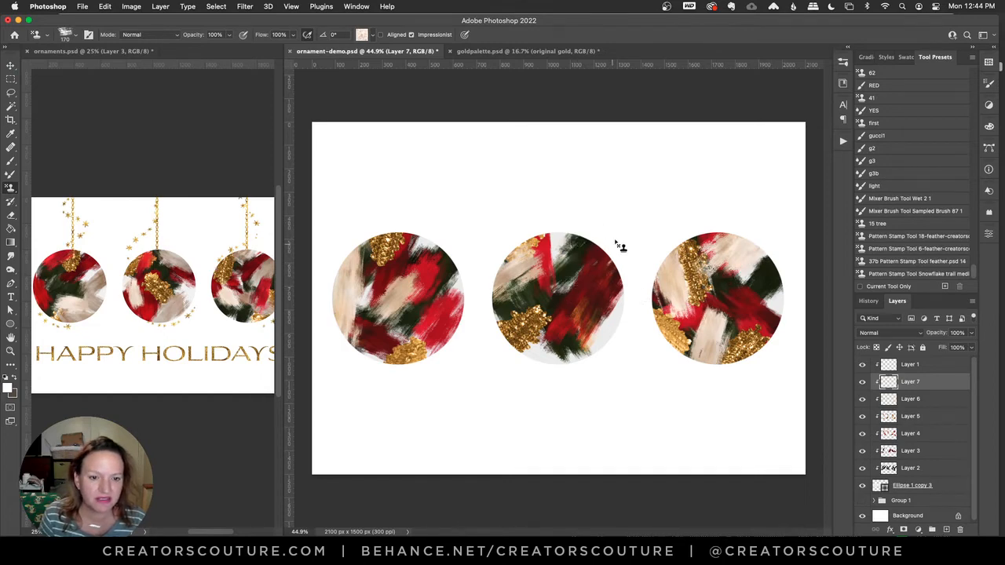
mouse_move(615, 241)
left_mouse_down()
mouse_move(528, 359)
mouse_move(593, 376)
mouse_move(625, 308)
mouse_move(562, 402)
mouse_move(548, 407)
mouse_move(552, 374)
mouse_move(529, 376)
mouse_move(563, 350)
mouse_move(478, 377)
left_mouse_up()
key("super+z")
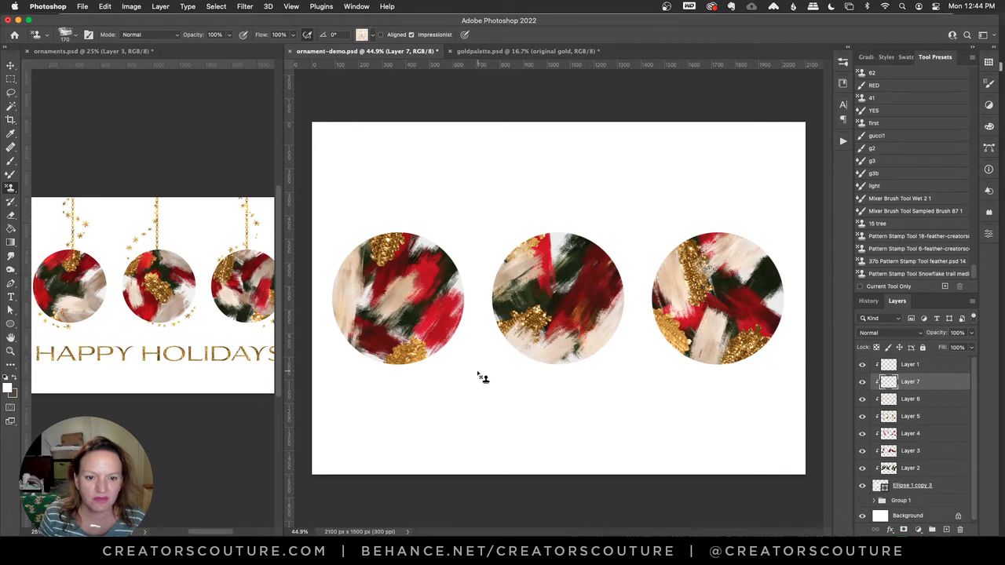
key("super+z")
left_click_drag(545, 331, 492, 377)
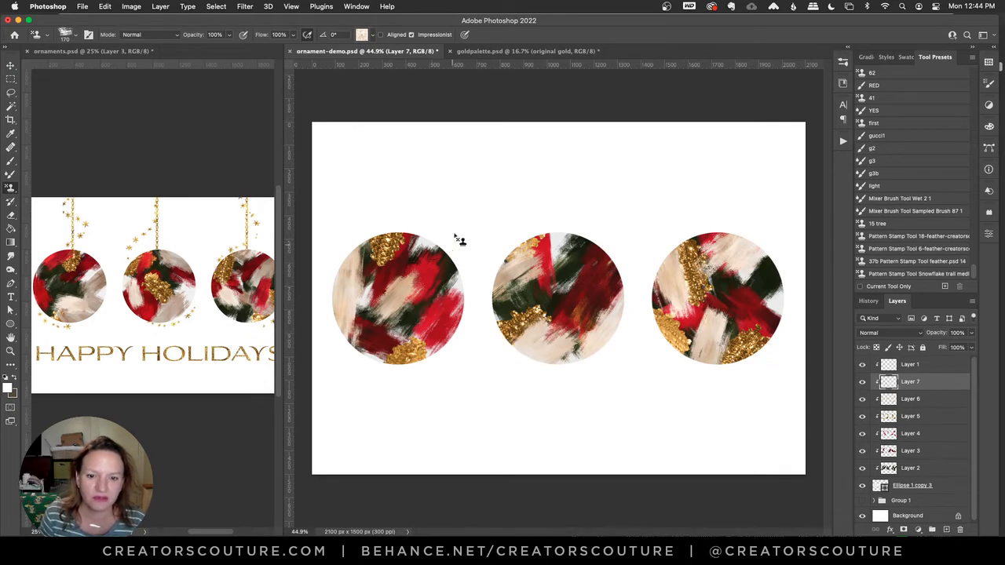
Paint cream strokes down the right side of the left circle on Layer 7.
left_click_drag(460, 240, 414, 332)
key("super+z")
mouse_move(418, 236)
left_mouse_down()
mouse_move(463, 306)
mouse_move(470, 375)
left_mouse_up()
key("super+z")
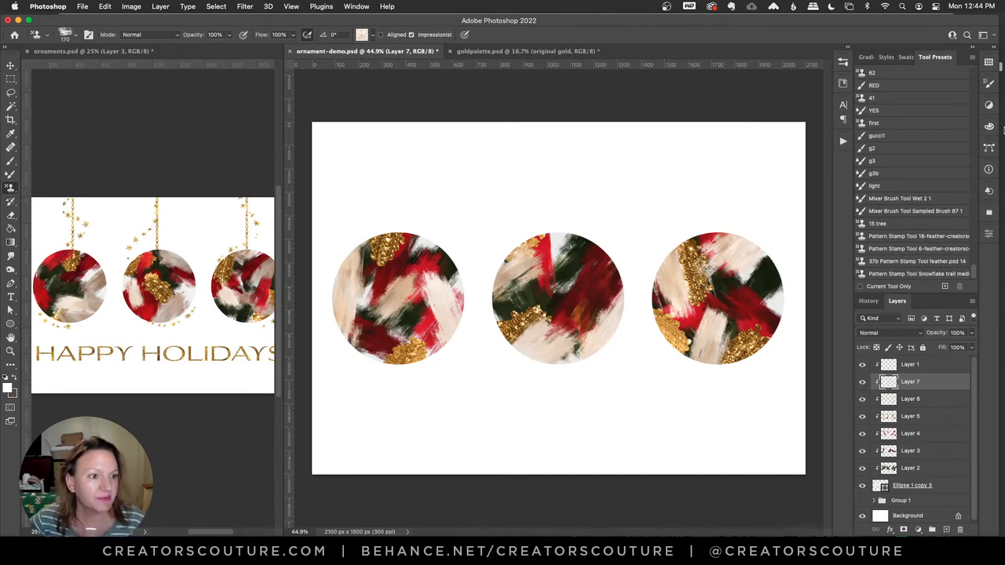
Look through the pattern collection down to the boho-nuetrals-samples group.
left_click(989, 63)
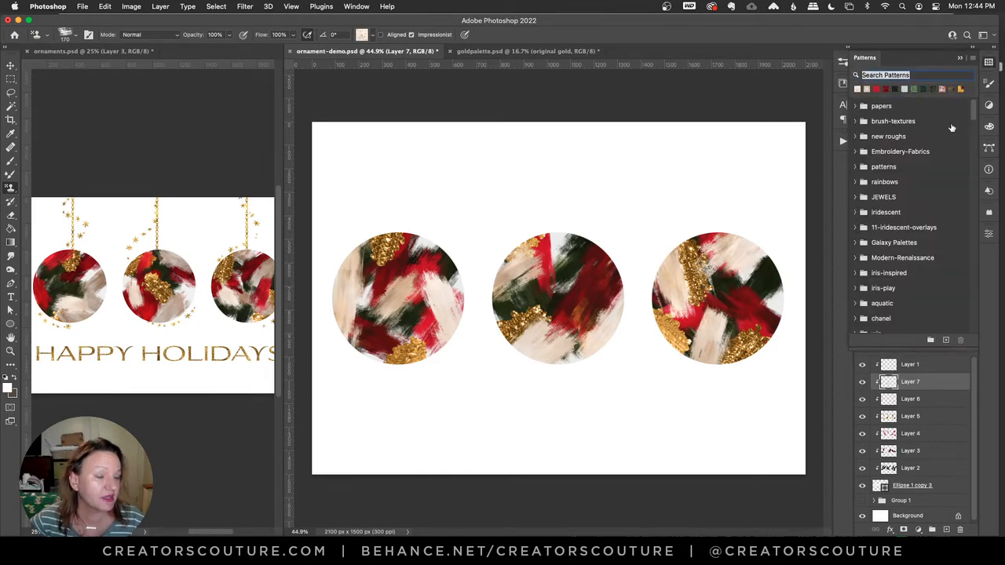
scroll(918, 220, "down", 20)
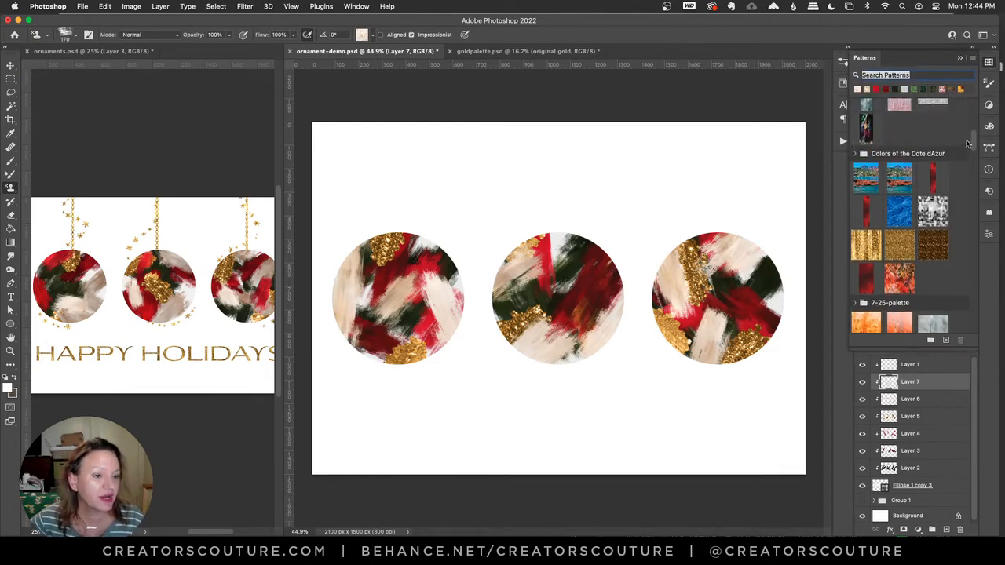
scroll(924, 330, "down", 2)
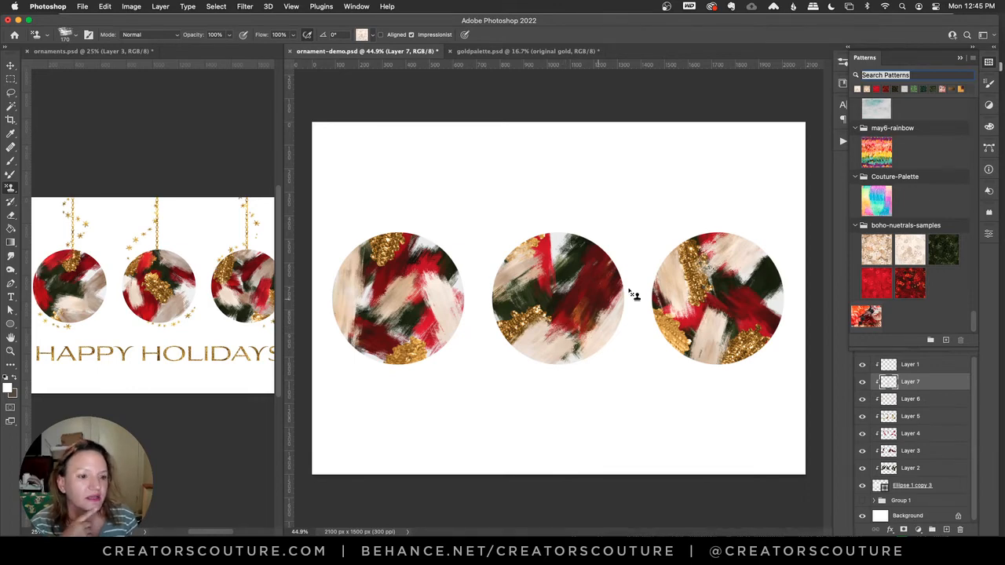
mouse_move(972, 320)
left_mouse_down()
mouse_move(1003, 96)
mouse_move(903, 371)
left_mouse_up()
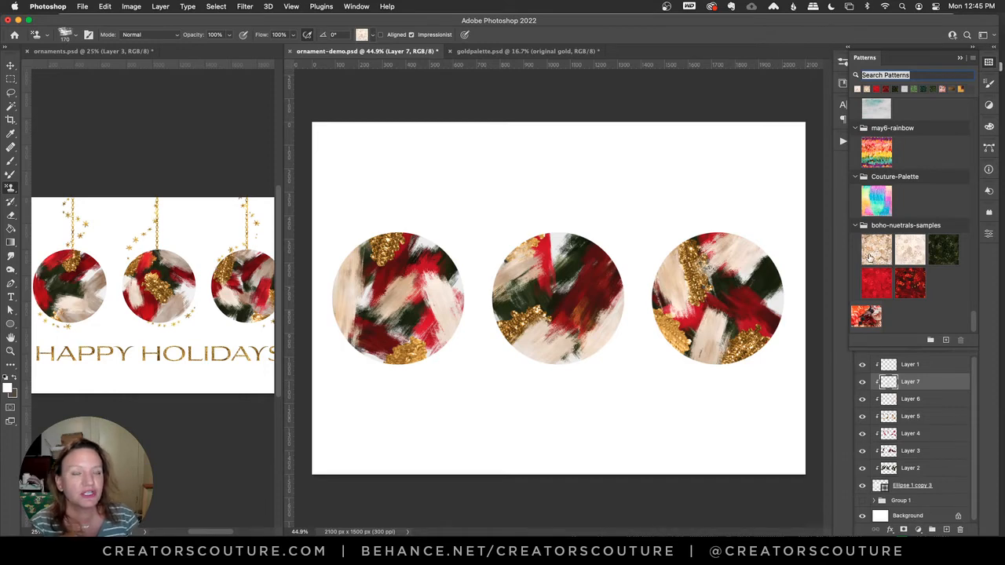
left_click(990, 65)
Open the iridescent palette from the 00 WET PALETTES library to view it, and close it again.
left_click(843, 62)
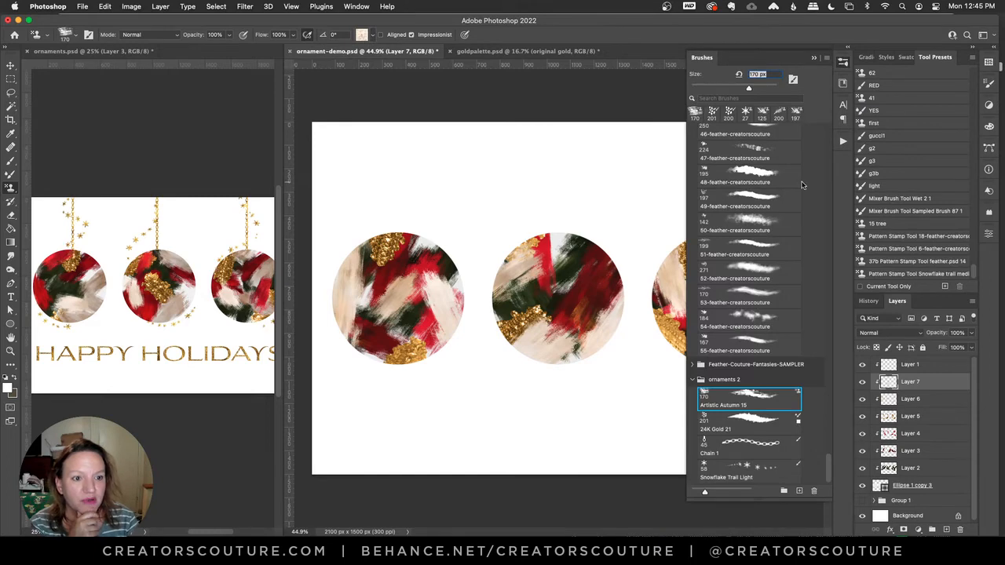
left_click(842, 85)
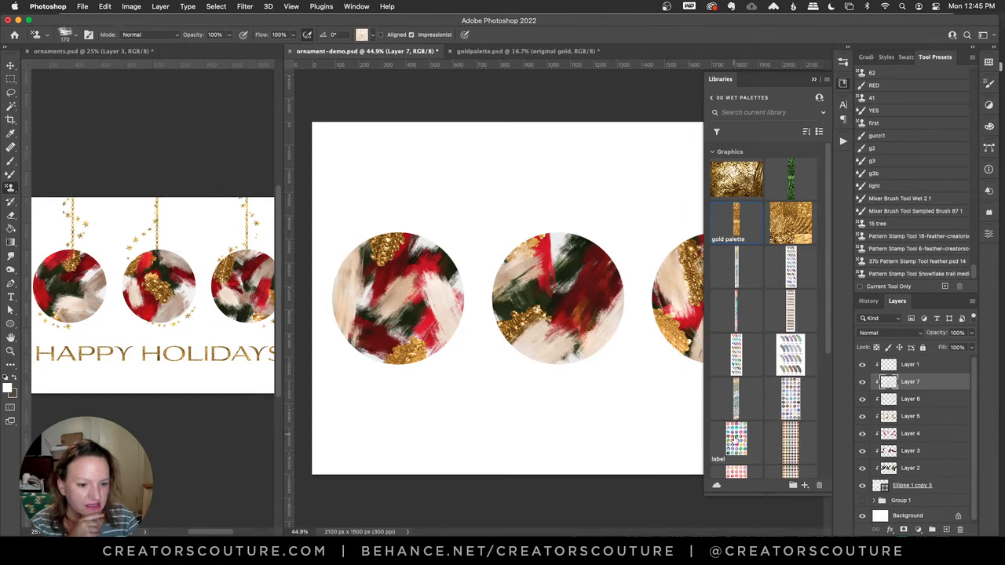
double_click(788, 399)
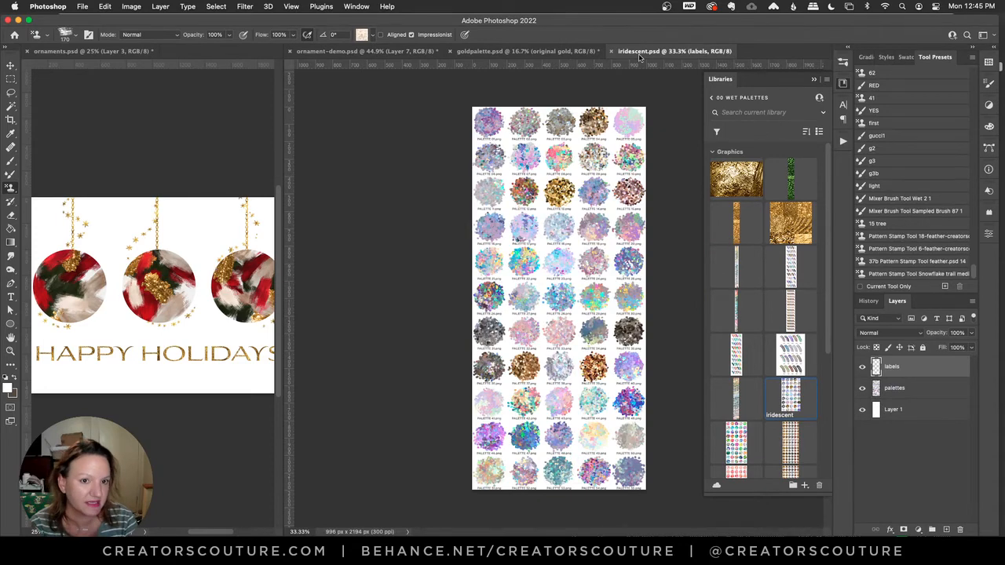
left_click(613, 52)
left_click(843, 83)
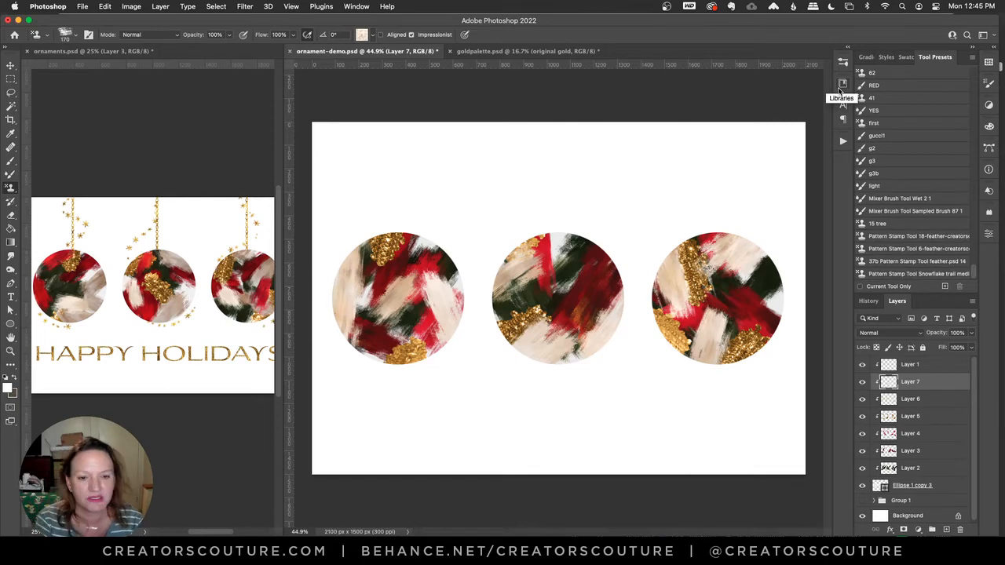
Choose the Chain 1 brush from the ornaments 2 set and add two blank layers directly above Group 1.
left_click(843, 63)
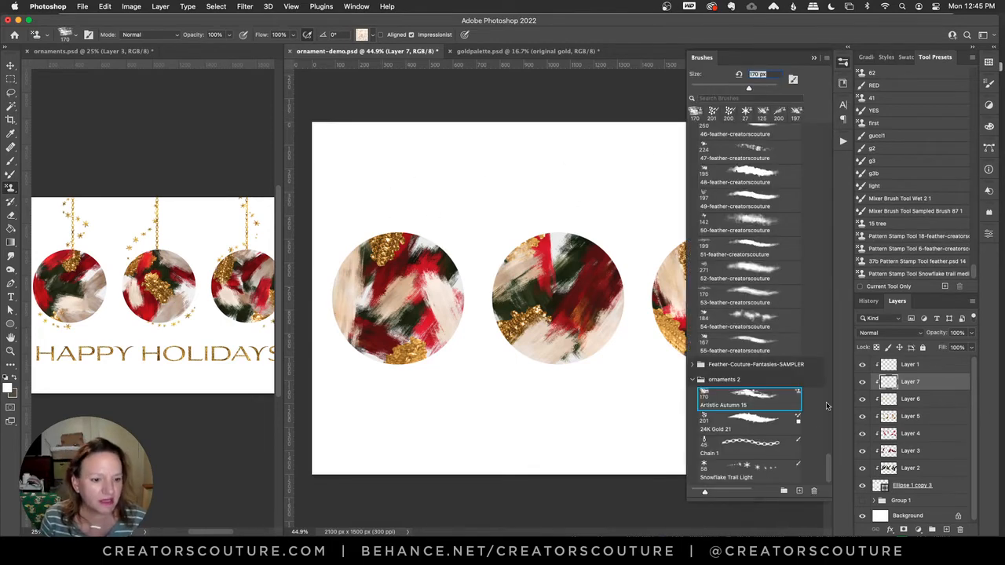
left_click(742, 454)
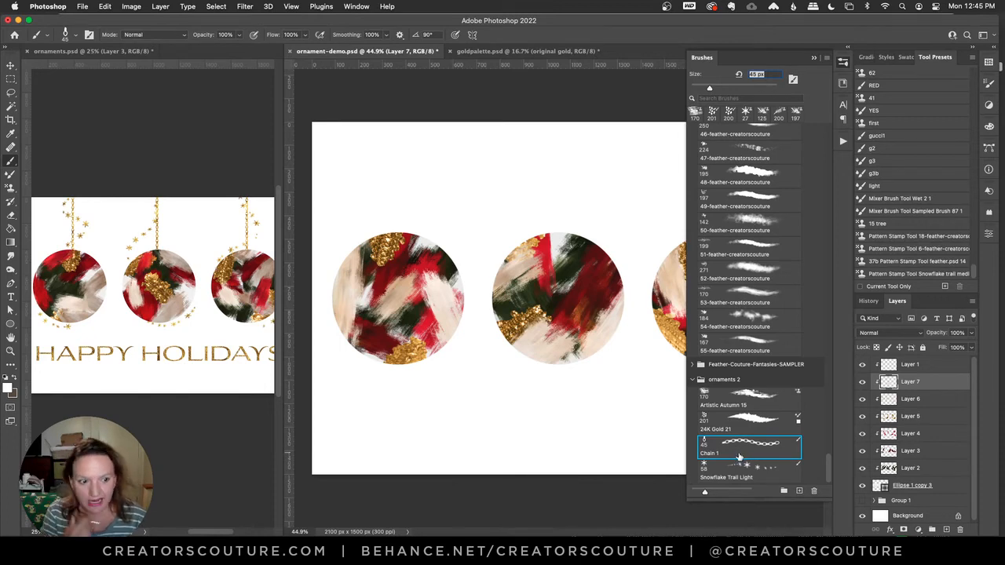
left_click(842, 64)
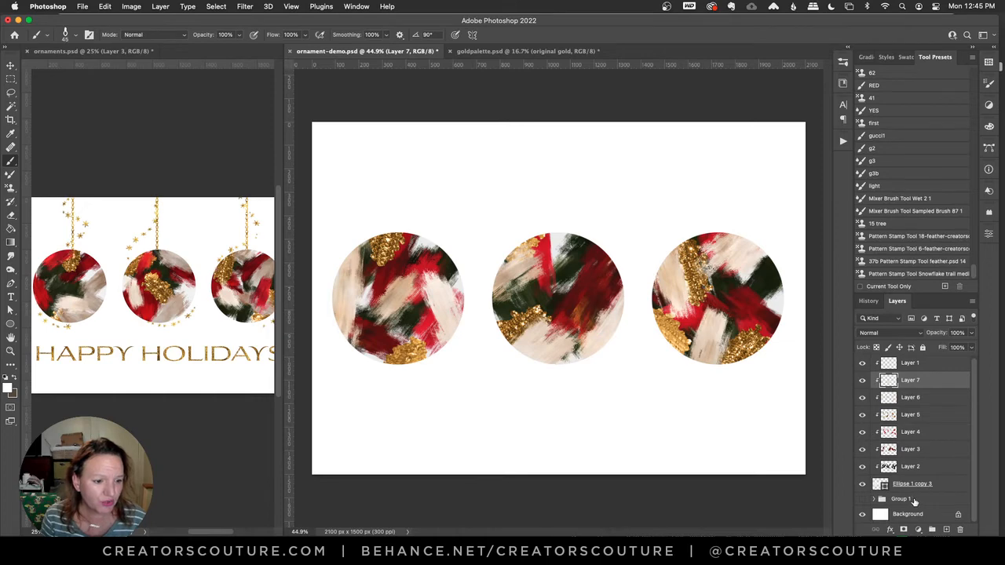
left_click(908, 500)
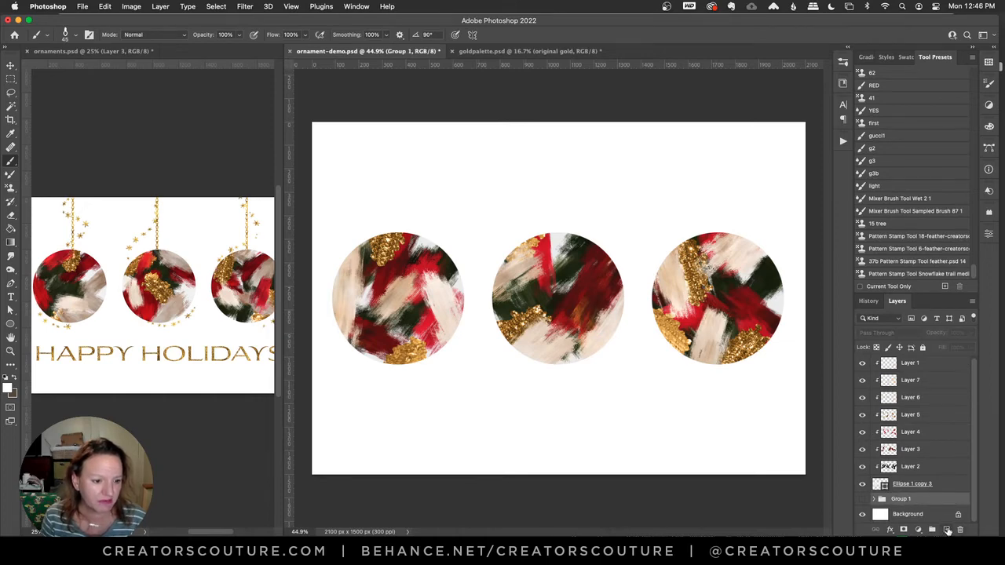
key("super+shift+g")
Apply the gold paper 23 layer style to the empty Layer 9.
left_click(886, 56)
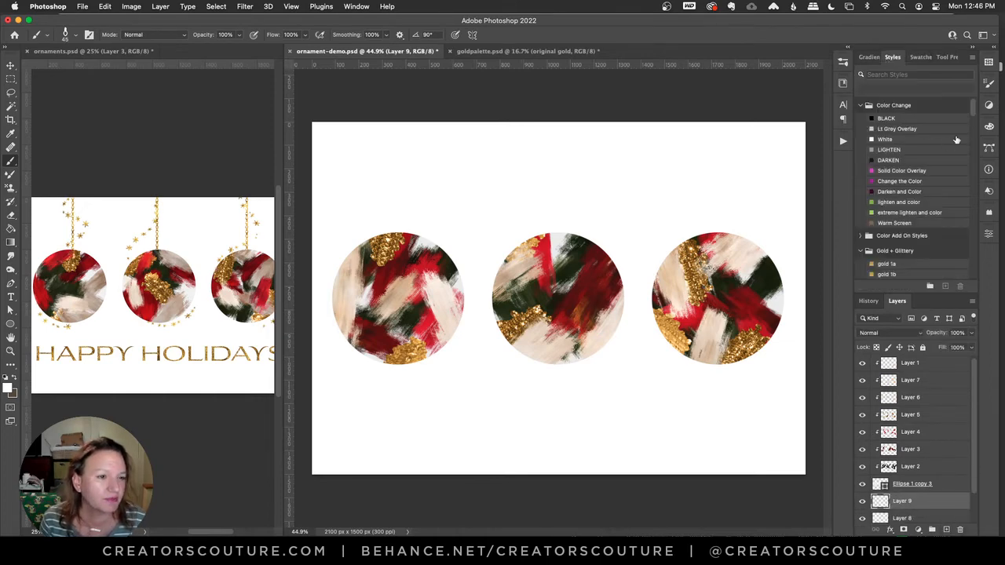
left_click_drag(971, 111, 969, 128)
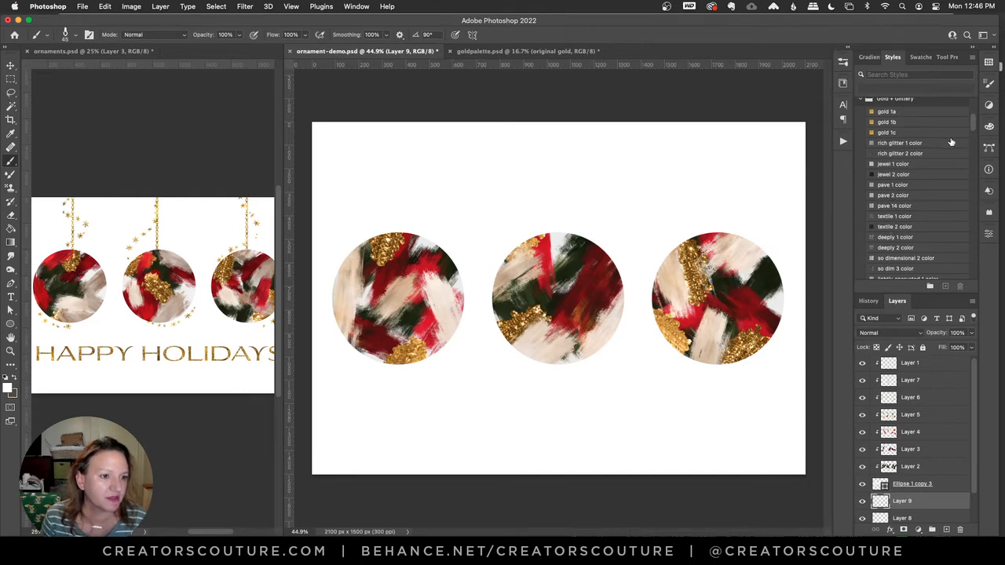
left_click_drag(973, 128, 971, 144)
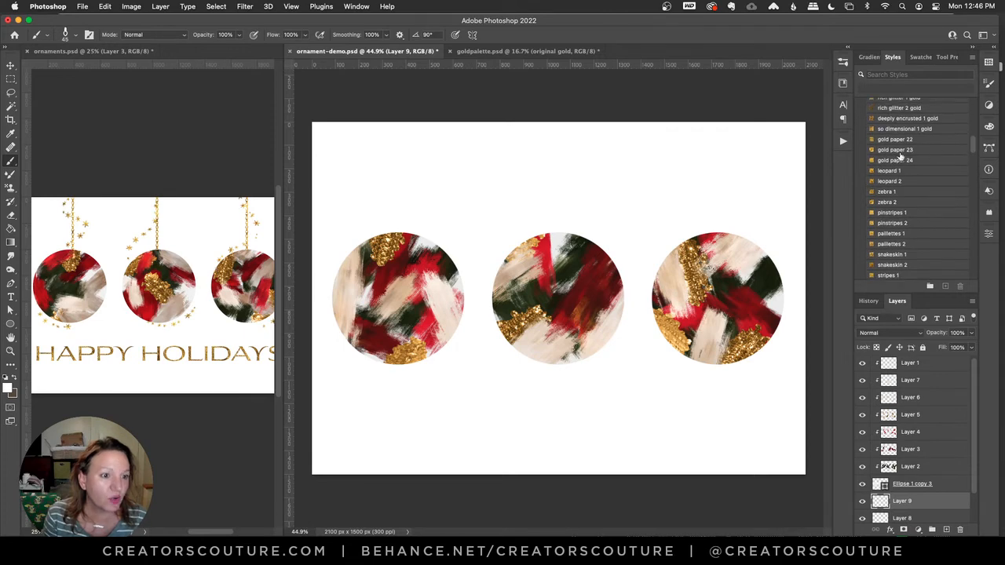
left_click(902, 151)
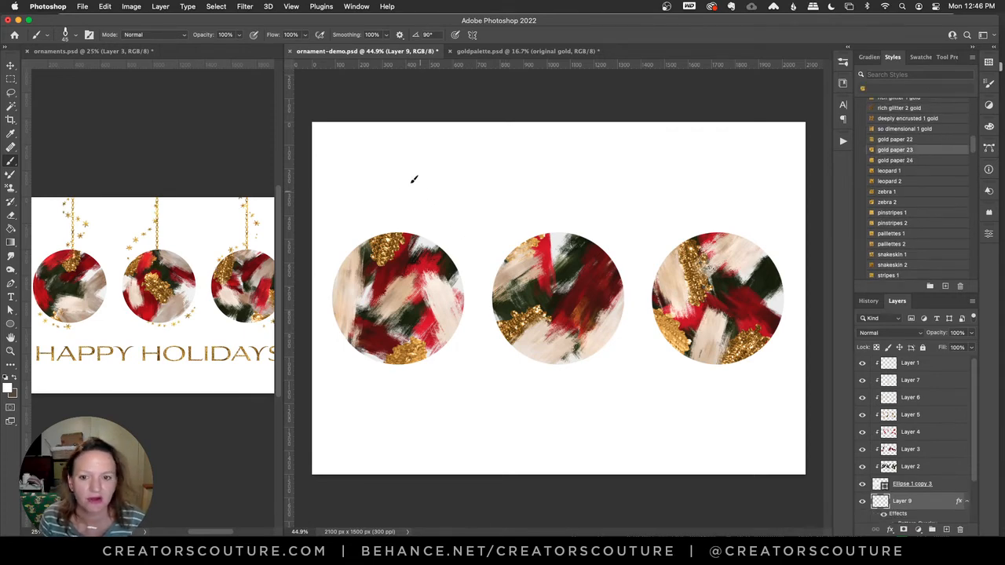
Try painting chains from the canvas's top edge down to the three circles on Layer 9, and clear the layer.
left_click_drag(400, 124, 400, 209)
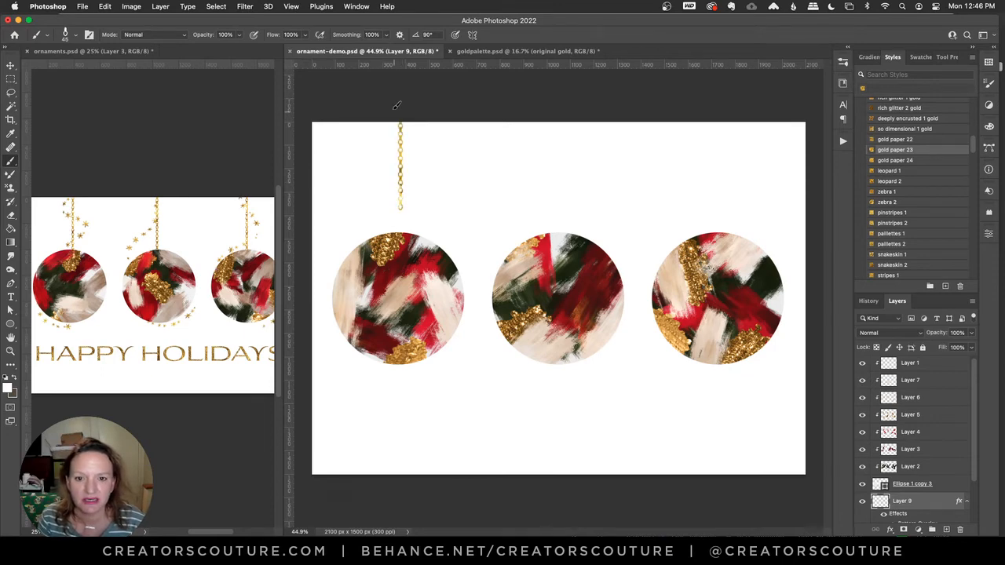
key("super+z")
left_click_drag(401, 98, 392, 247)
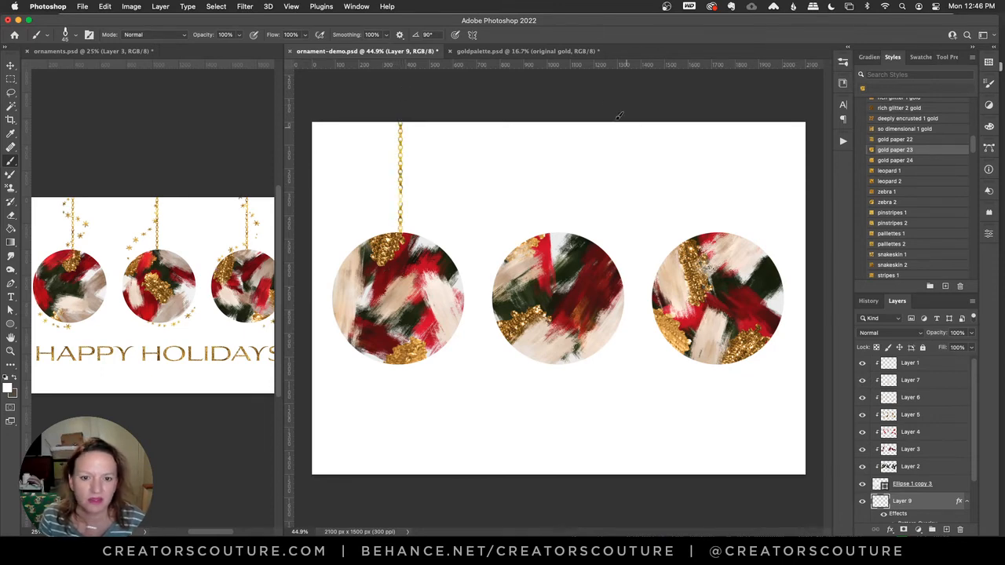
left_click_drag(552, 117, 555, 217)
key("super+z")
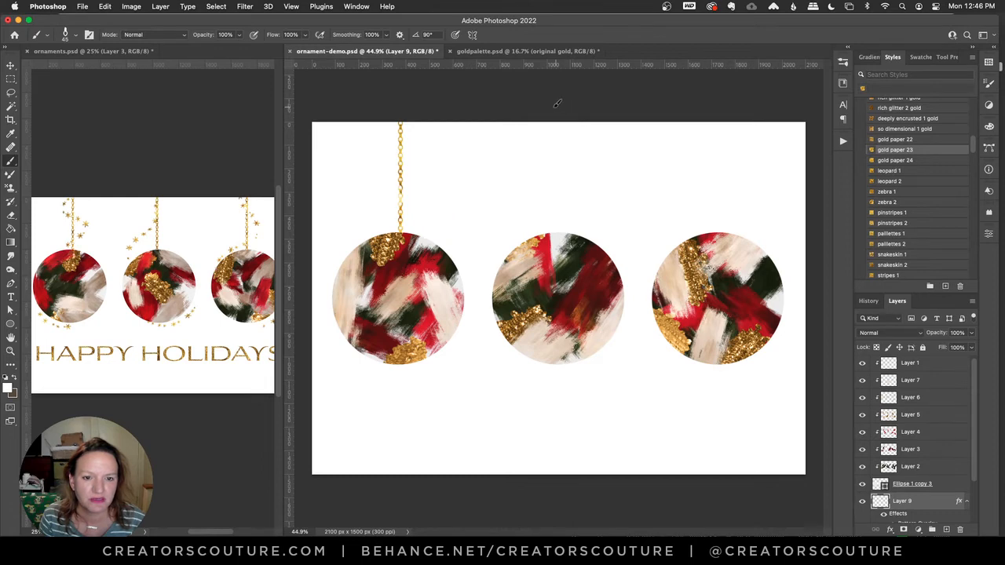
left_click_drag(553, 110, 552, 232)
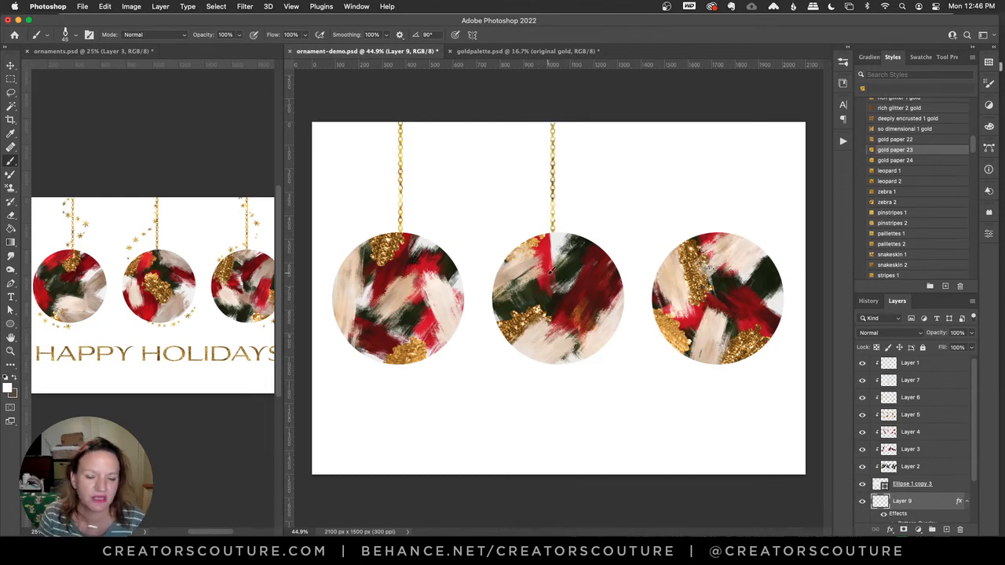
left_click_drag(714, 110, 701, 297)
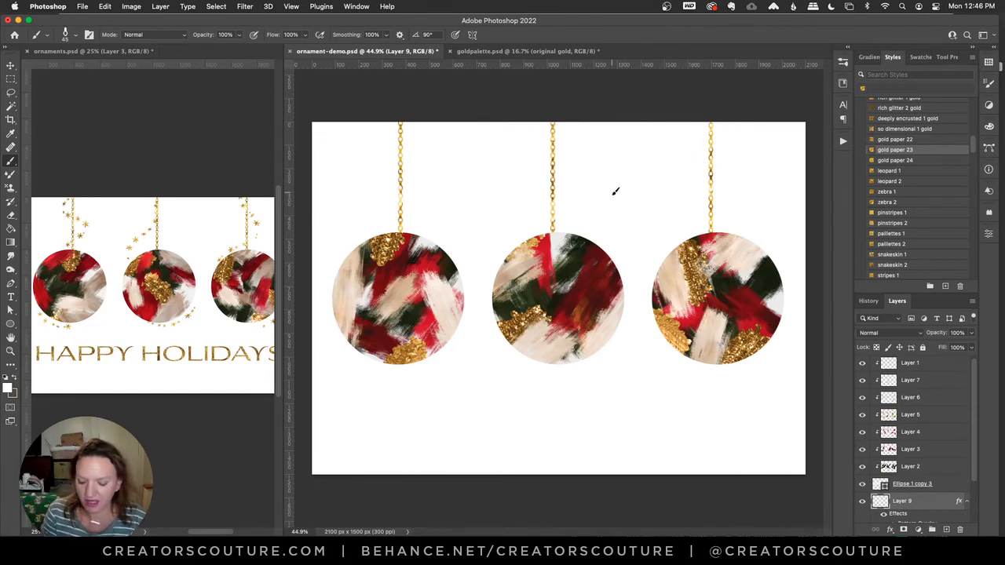
key("super+a")
key("Delete")
key("super+d")
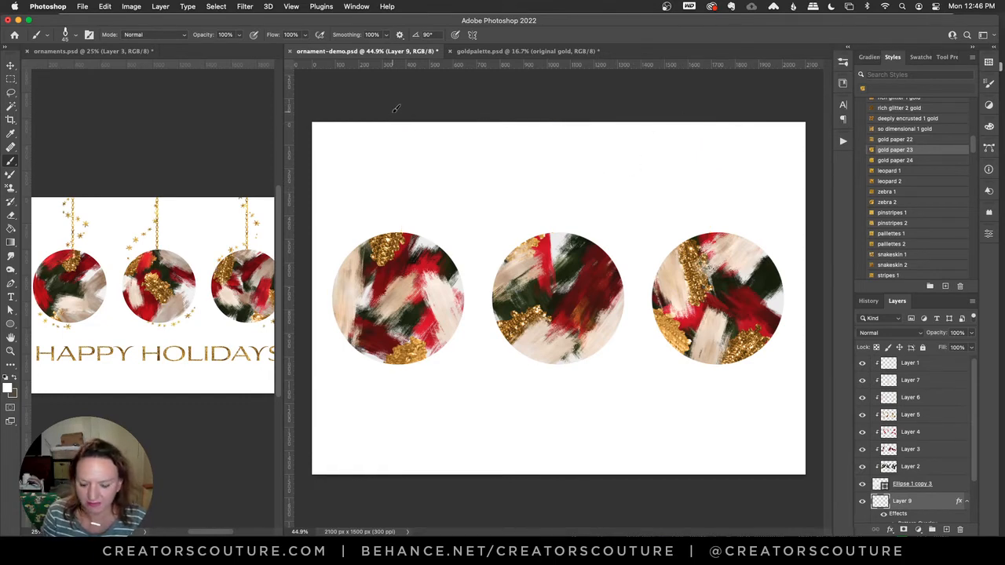
Paint a straight vertical chain from the canvas's top edge down to each of the three circles on Layer 9.
left_click_drag(398, 98, 400, 298)
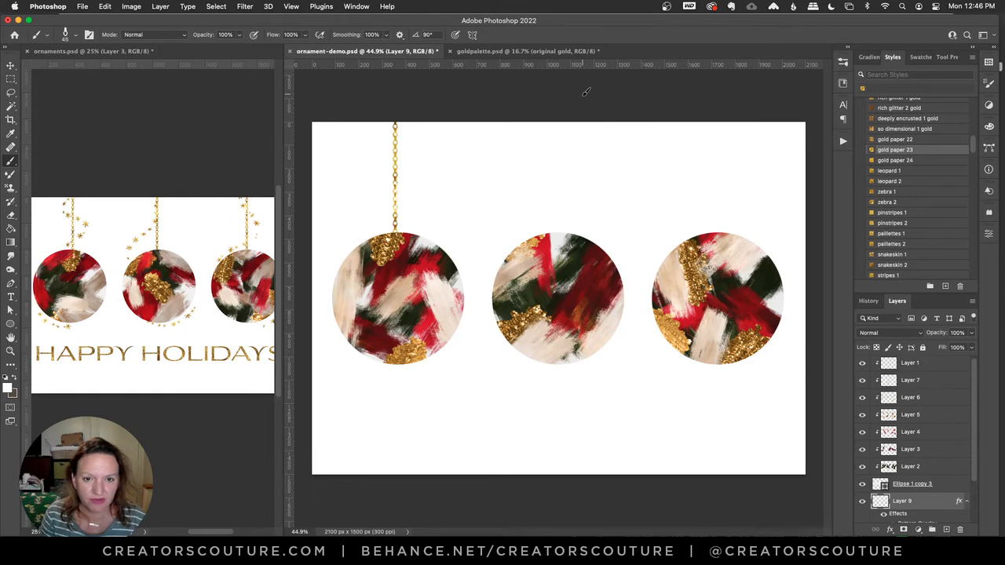
left_click_drag(573, 100, 556, 310)
key("super+z")
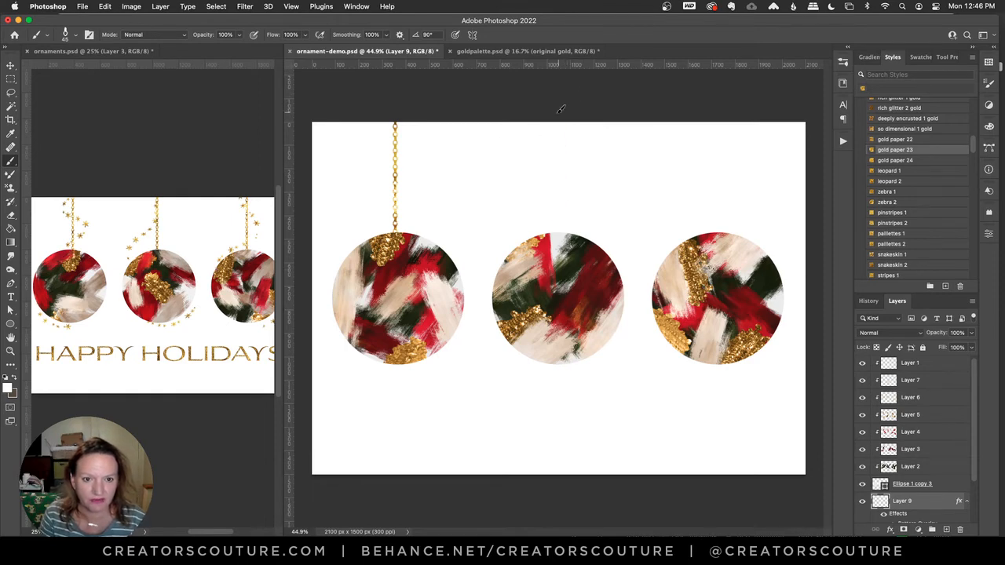
left_click_drag(560, 109, 552, 318)
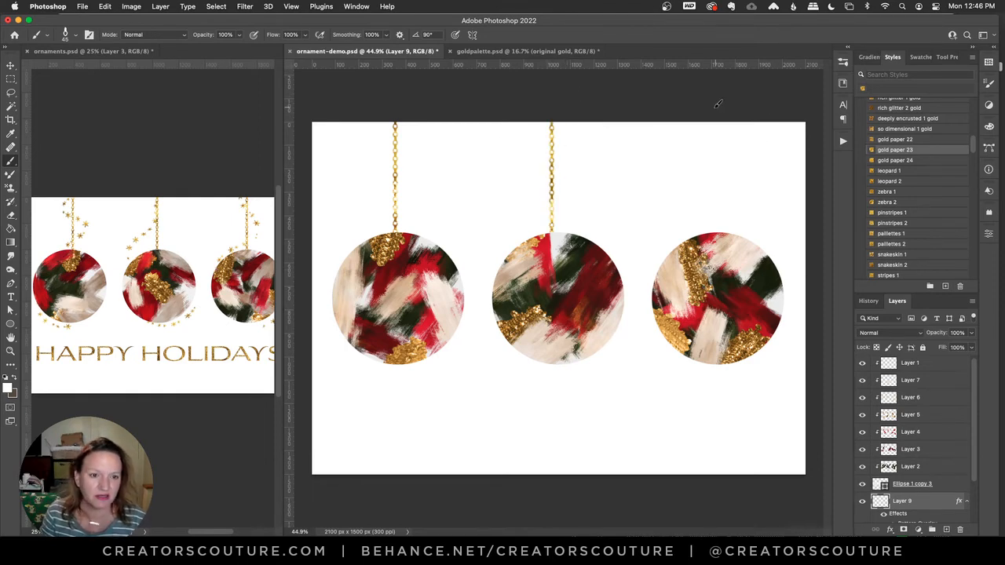
left_click_drag(718, 105, 722, 302)
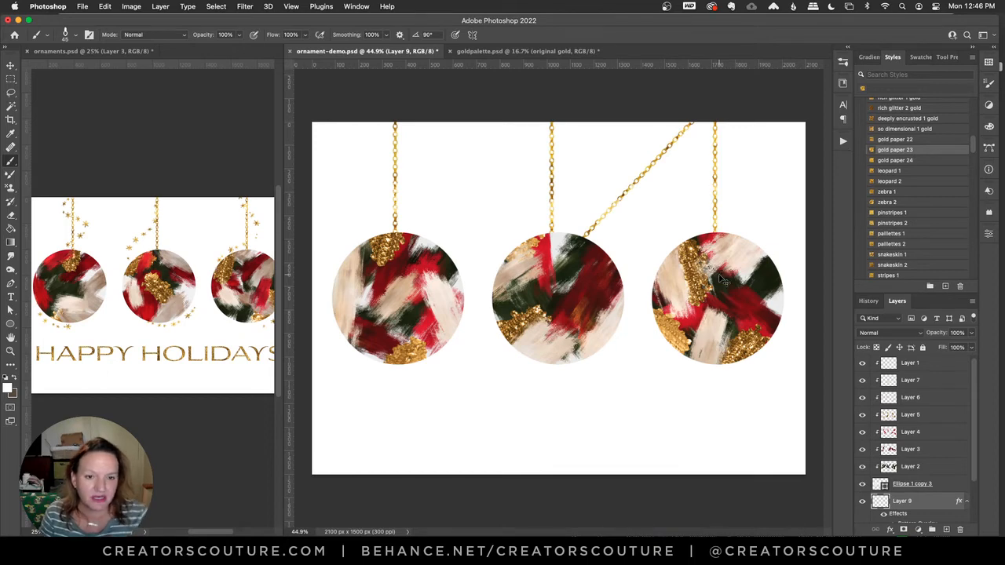
key("super+z")
left_click_drag(711, 105, 703, 327)
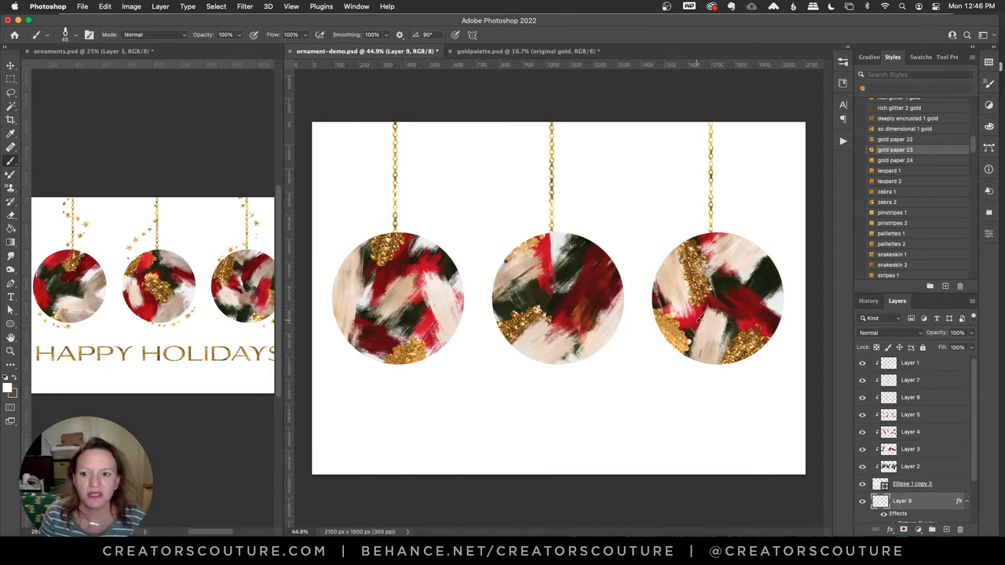
Try the leopard 1 style on the chains of Layer 9 and apply leopard 2 instead.
left_click(889, 171)
left_click(887, 181)
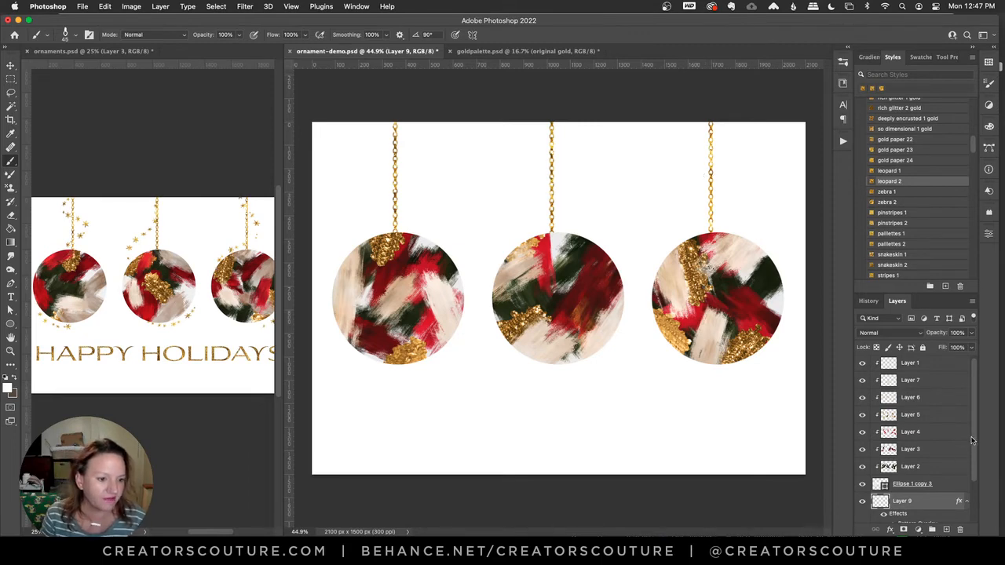
scroll(971, 470, "down", 2)
scroll(970, 470, "down", 1)
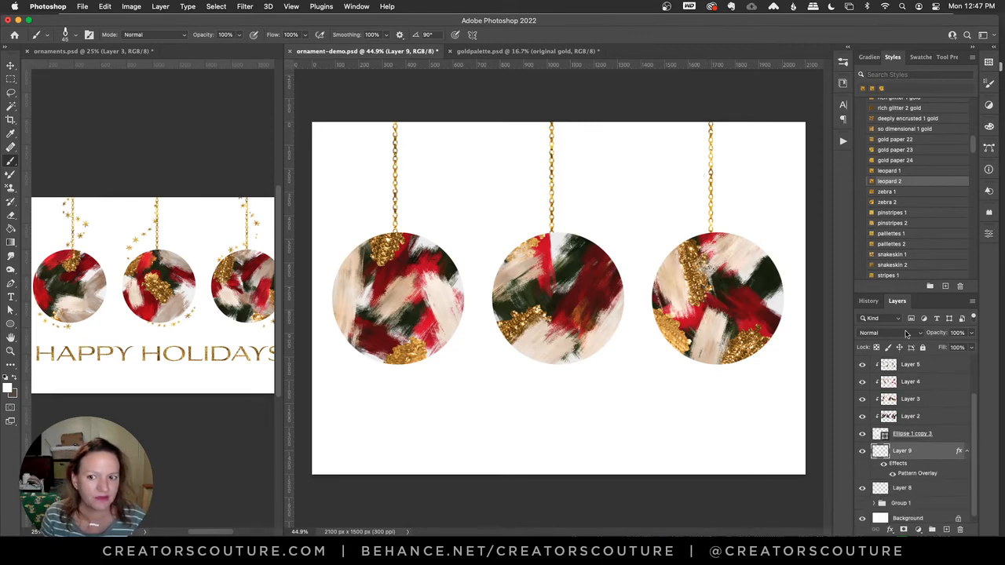
Paint snowflake trails alongside the three chains on Layer 9 with the Snowflake Trail Light brush.
left_click(842, 62)
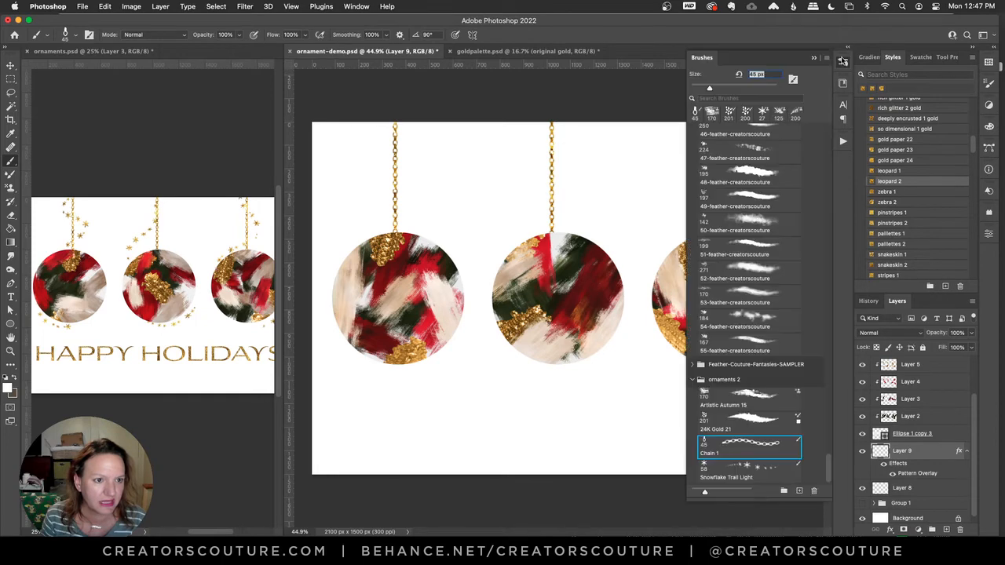
left_click(746, 472)
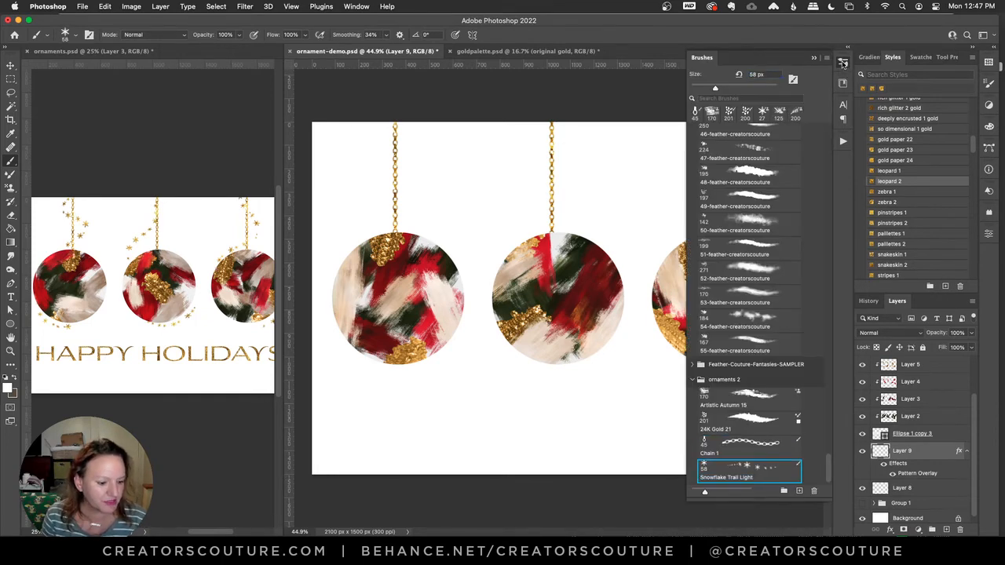
left_click(842, 62)
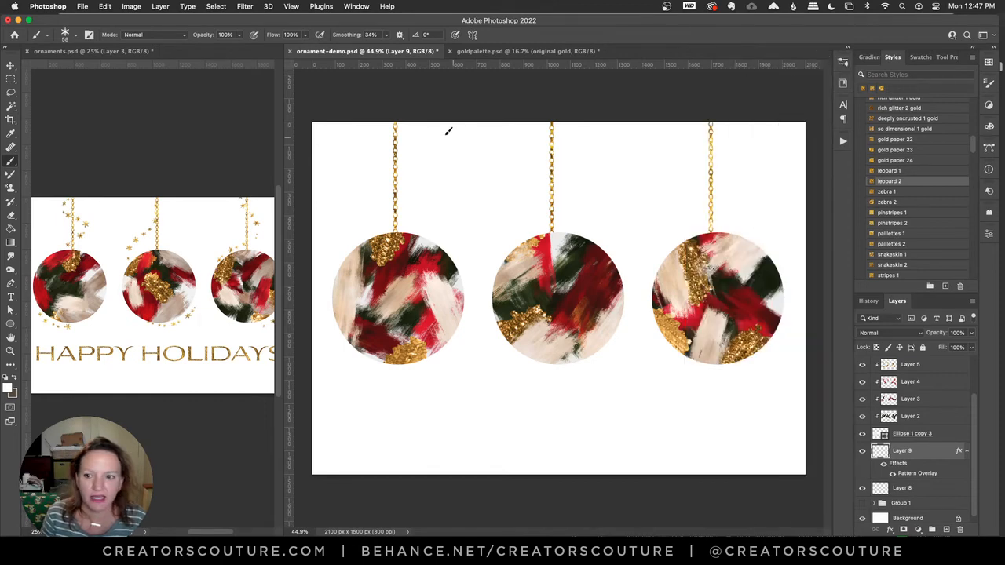
left_click_drag(367, 142, 400, 217)
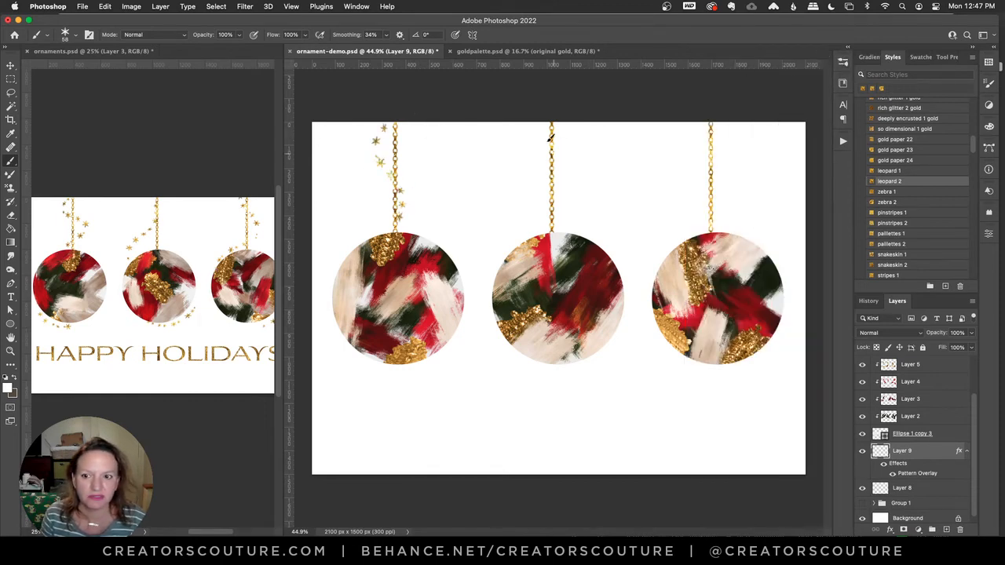
mouse_move(550, 138)
left_mouse_down()
mouse_move(528, 157)
mouse_move(543, 206)
left_mouse_up()
left_click_drag(704, 116, 717, 215)
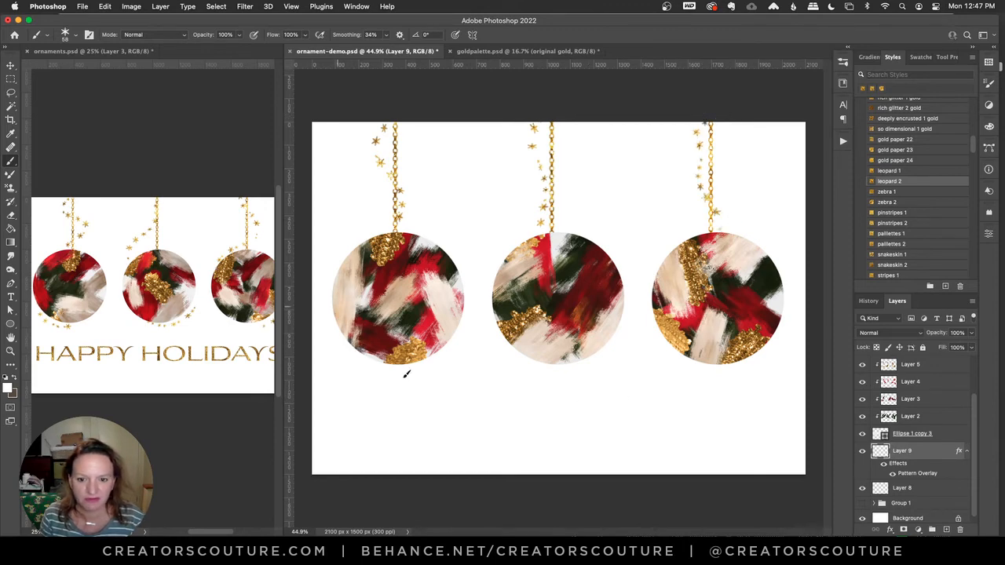
Paint snowflake trails around the left circle's lower left, the middle circle's bottom, and the right circle's upper-left and lower-right edges.
mouse_move(333, 313)
left_mouse_down()
mouse_move(357, 360)
mouse_move(400, 361)
left_mouse_up()
mouse_move(516, 348)
left_mouse_down()
mouse_move(549, 383)
mouse_move(604, 350)
mouse_move(612, 313)
mouse_move(601, 369)
mouse_move(518, 355)
left_mouse_up()
key("super+z")
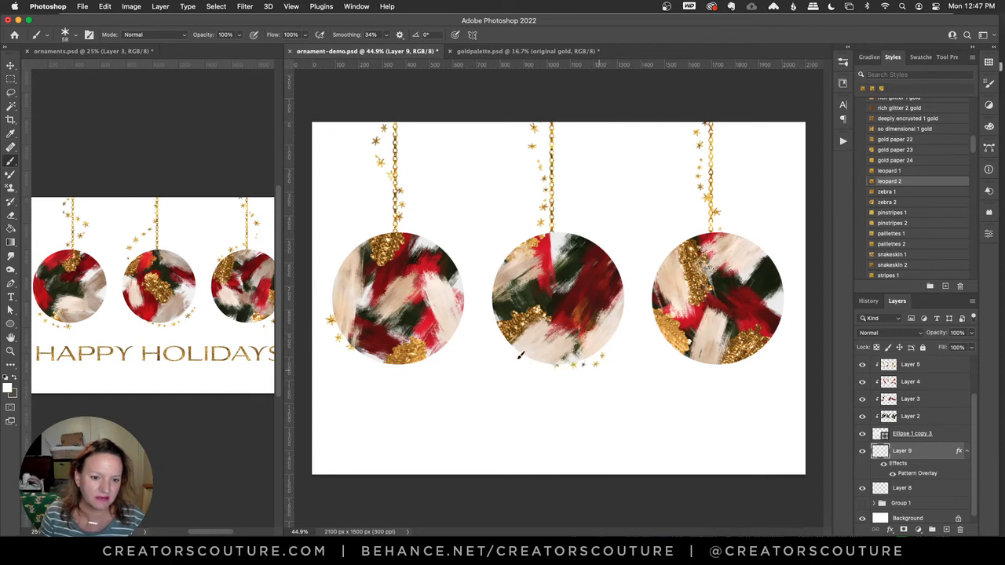
left_click_drag(722, 245, 653, 267)
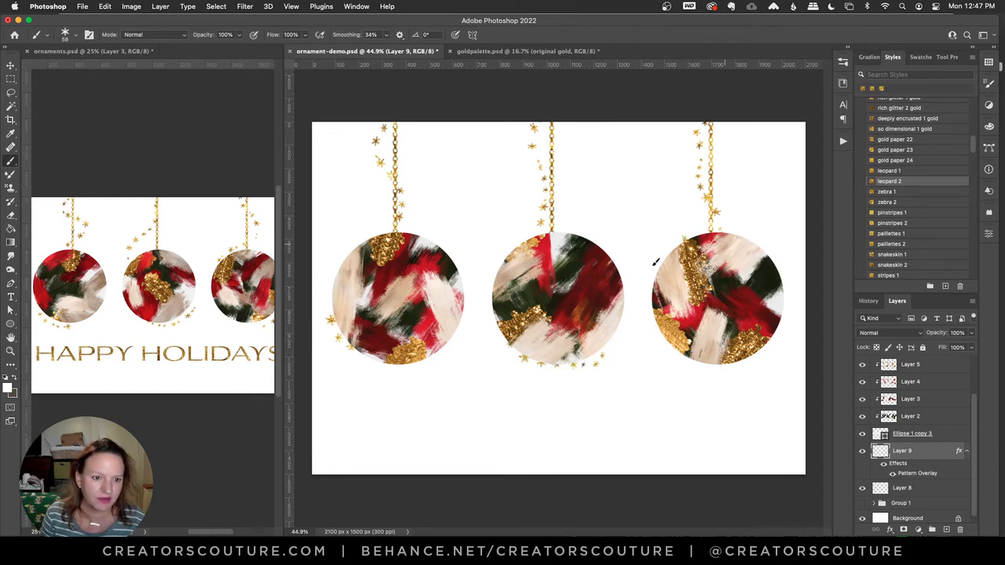
mouse_move(738, 368)
left_mouse_down()
mouse_move(785, 349)
mouse_move(776, 308)
left_mouse_up()
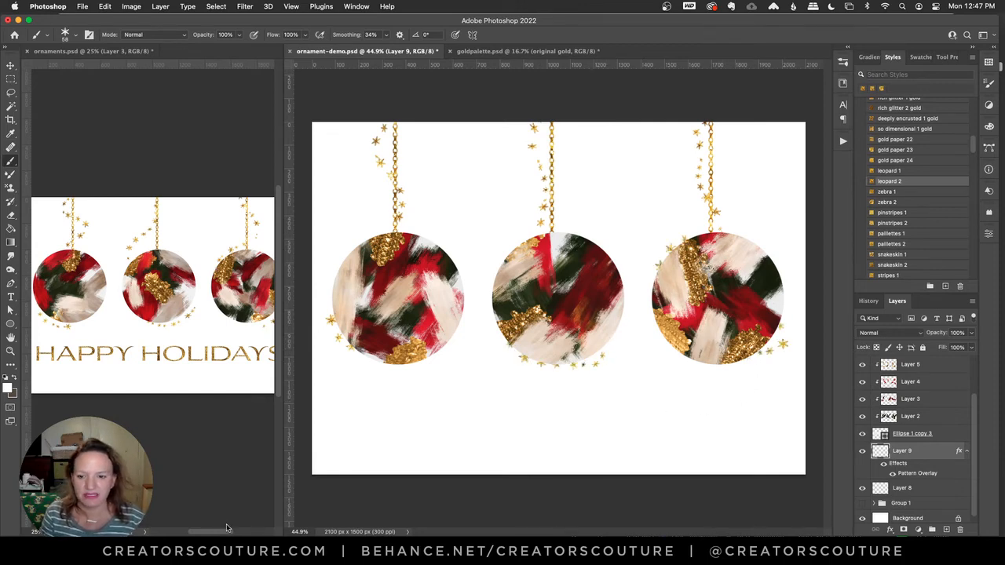
Place a vertical guide at the left circle's left edge in ornament-demo.psd and switch to the ornaments.psd reference.
left_click_drag(286, 465, 331, 468)
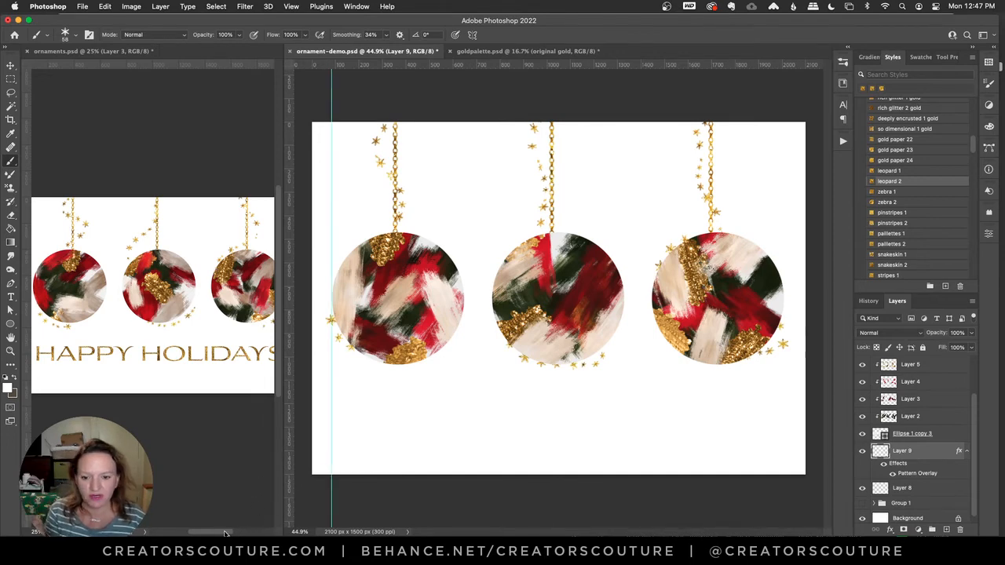
left_click_drag(212, 532, 198, 532)
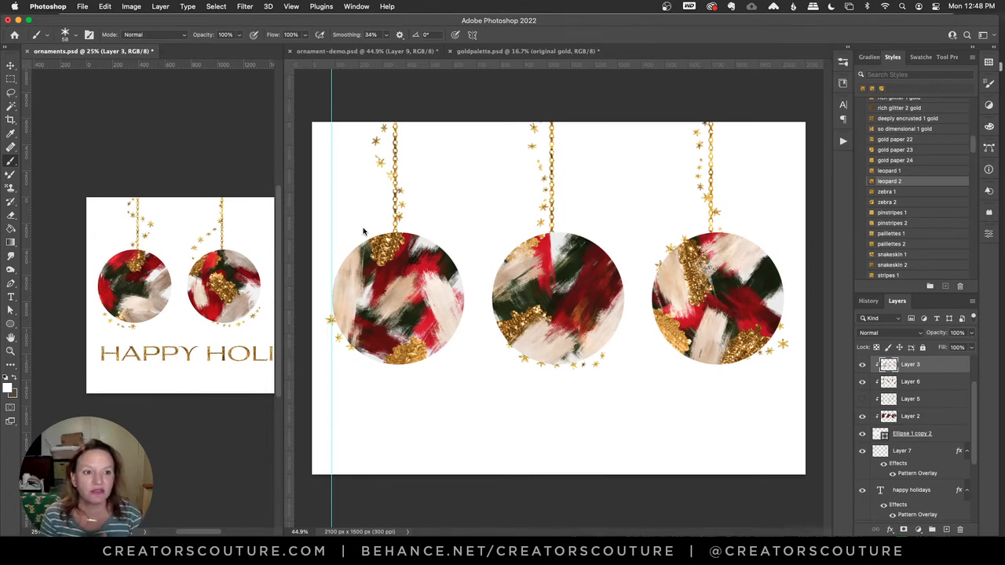
Open the Group 1 brushstroke palette from the 00 WET PALETTES library and examine its iridescent swatches up close.
left_click(842, 63)
left_click(842, 83)
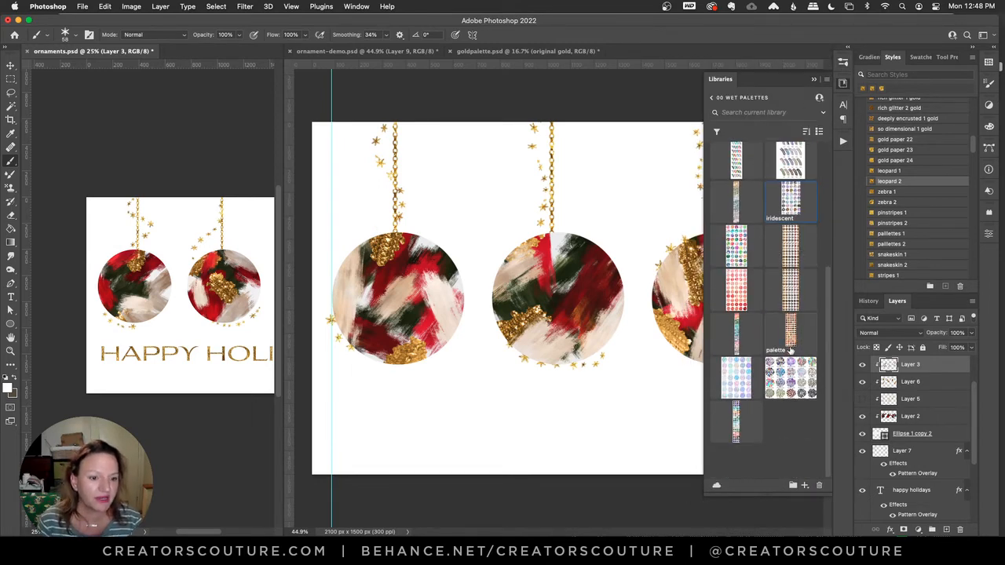
scroll(796, 307, "up", 3)
scroll(796, 308, "up", 1)
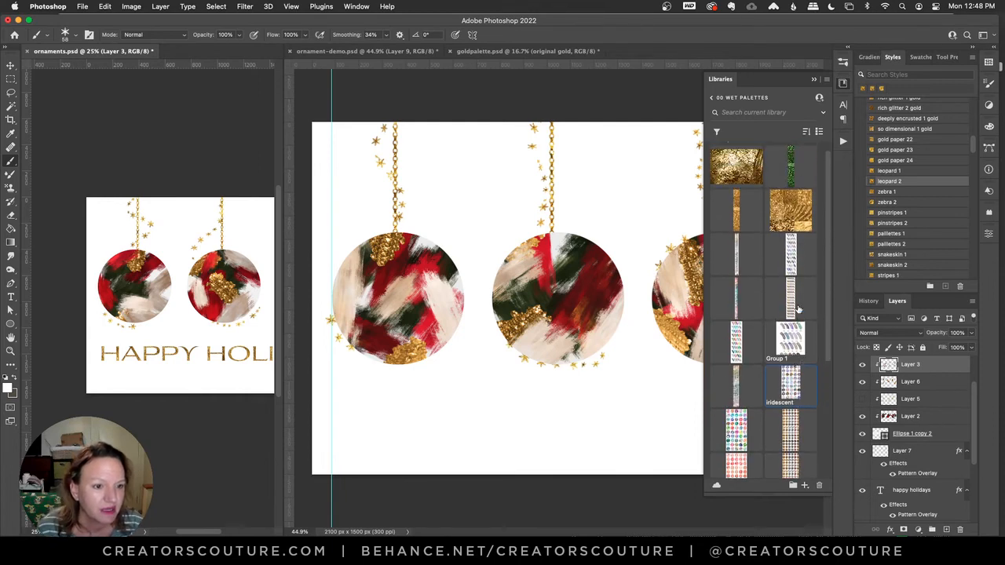
double_click(790, 251)
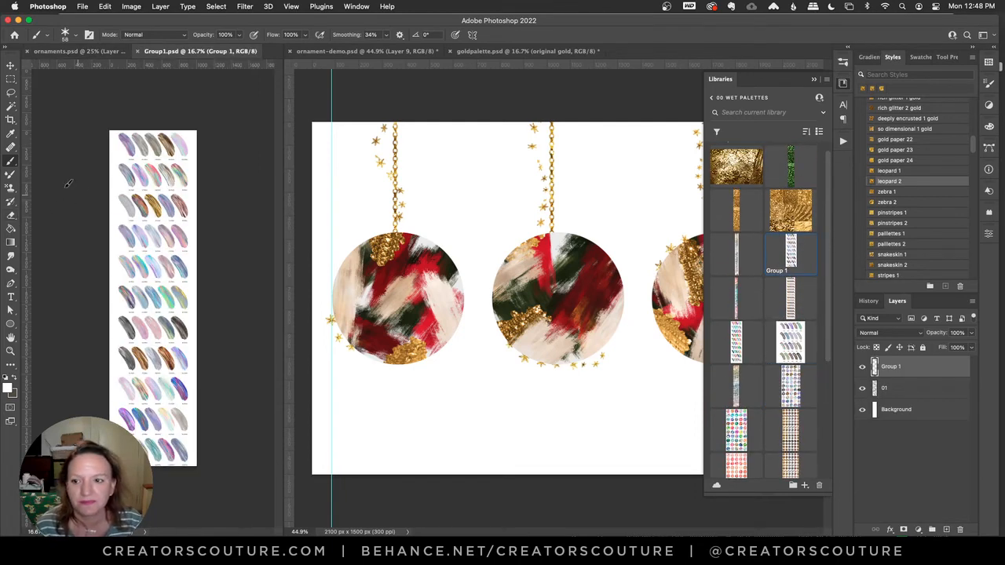
left_click(118, 193)
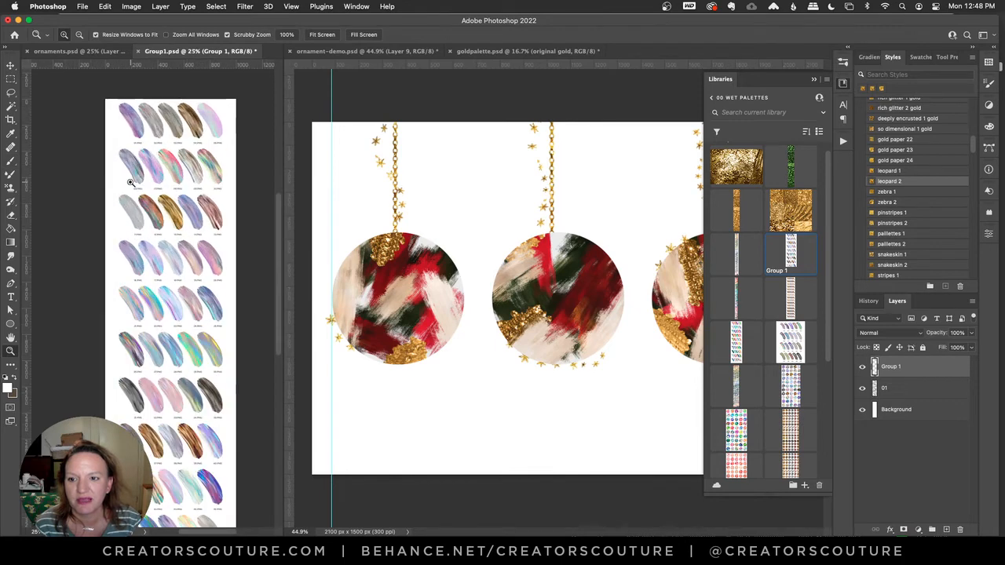
Examine the Group 1 brushstroke swatches up close and open the iridescent palette from the 00 WET PALETTES library.
left_click(131, 190)
left_click(132, 188)
scroll(187, 185, "up", 3)
scroll(189, 184, "right", 1)
scroll(185, 170, "down", 3)
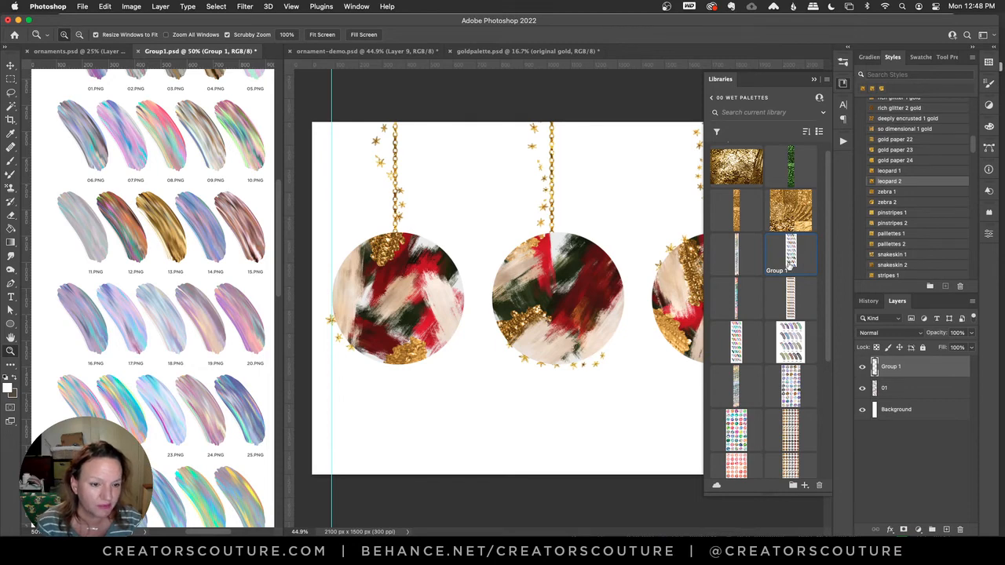
double_click(791, 386)
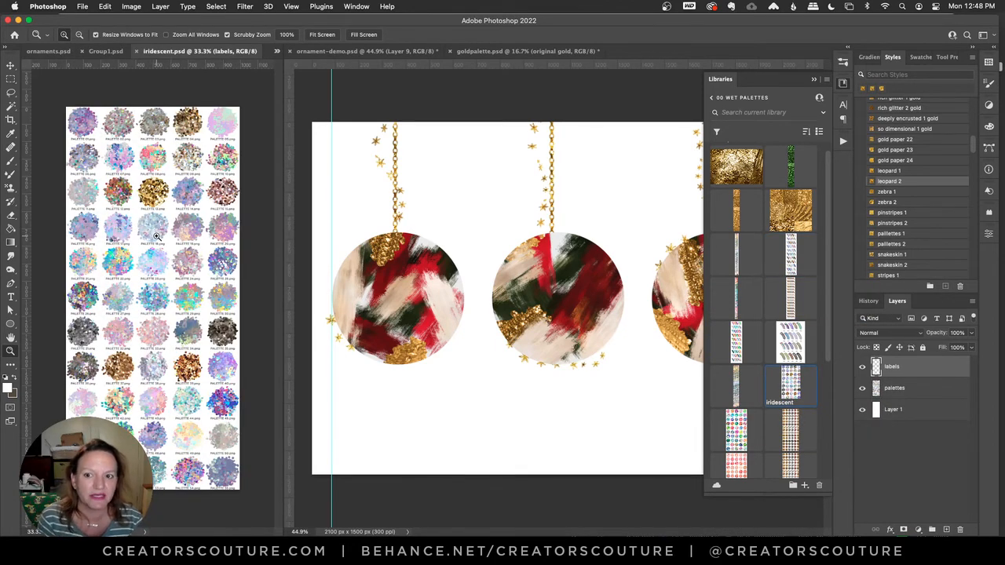
Close the iridescent and Group 1 palette documents without saving changes and collapse the Libraries panel.
key("super+w")
key("super+w")
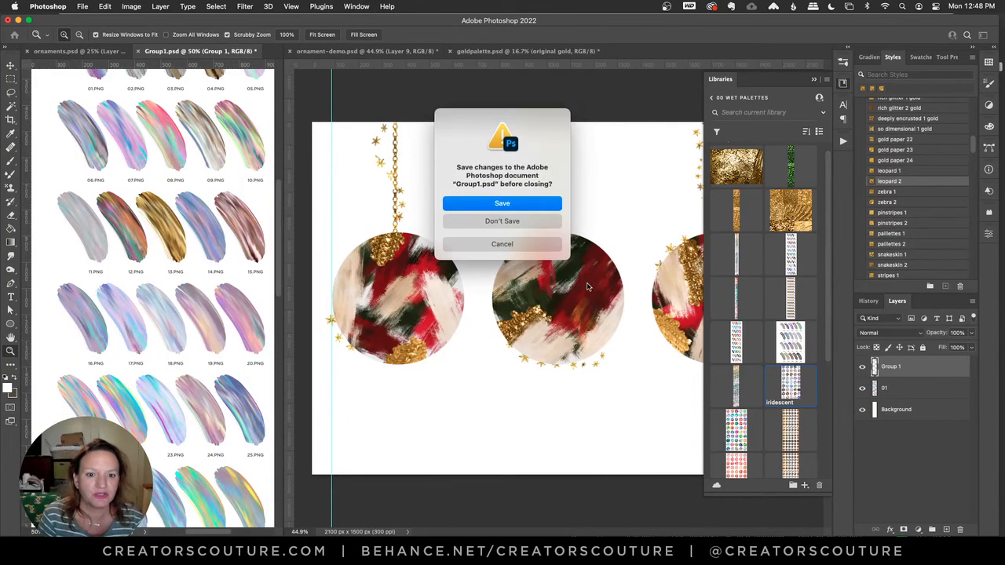
left_click(511, 222)
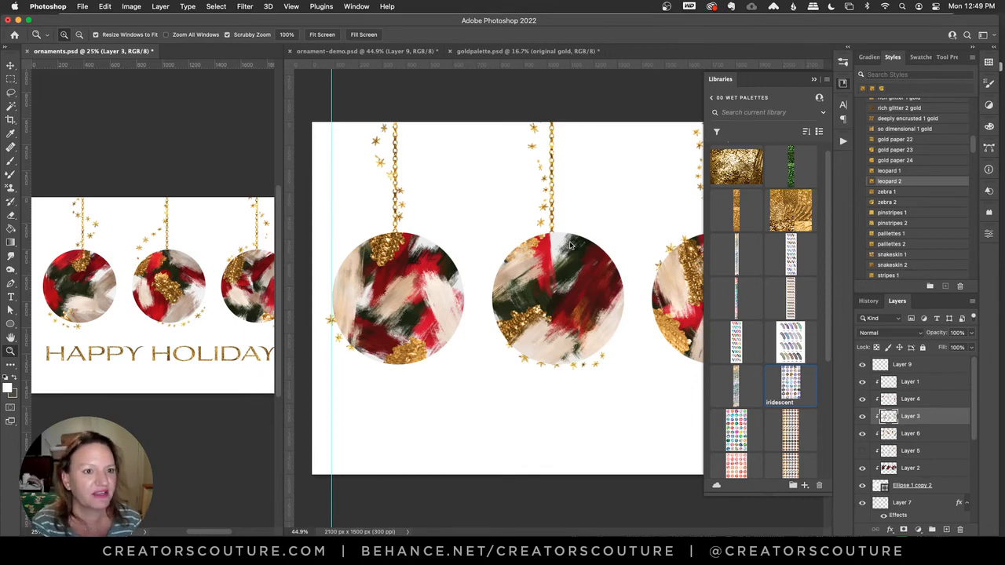
left_click(843, 84)
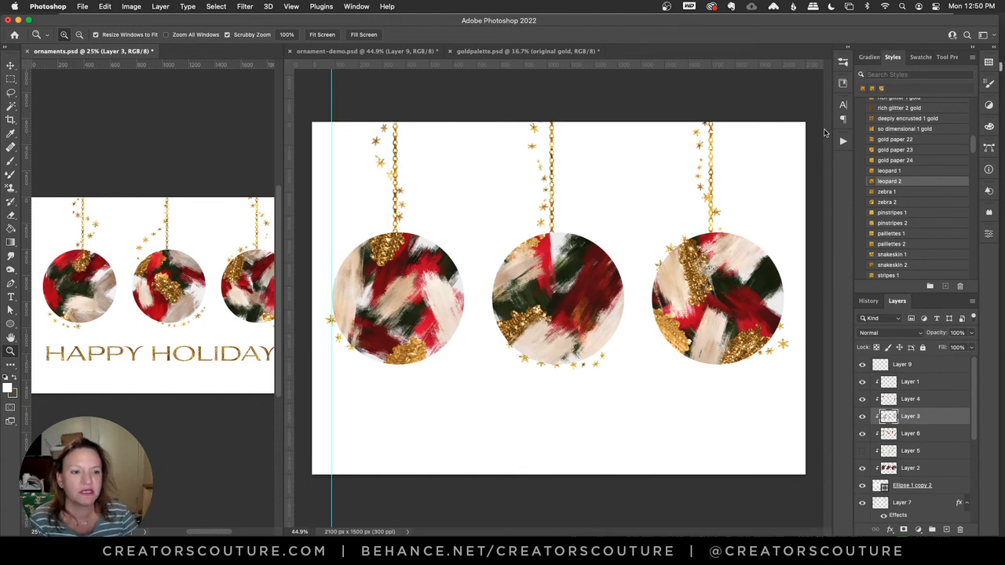
View the pattern presets and the Import Patterns file chooser, cancelling without importing a pattern file.
left_click(988, 63)
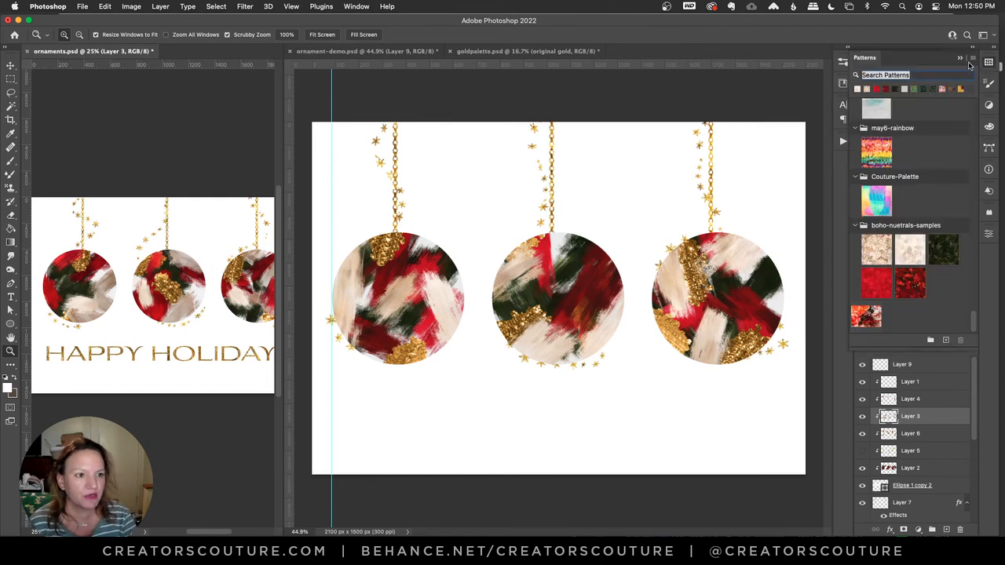
left_click(971, 61)
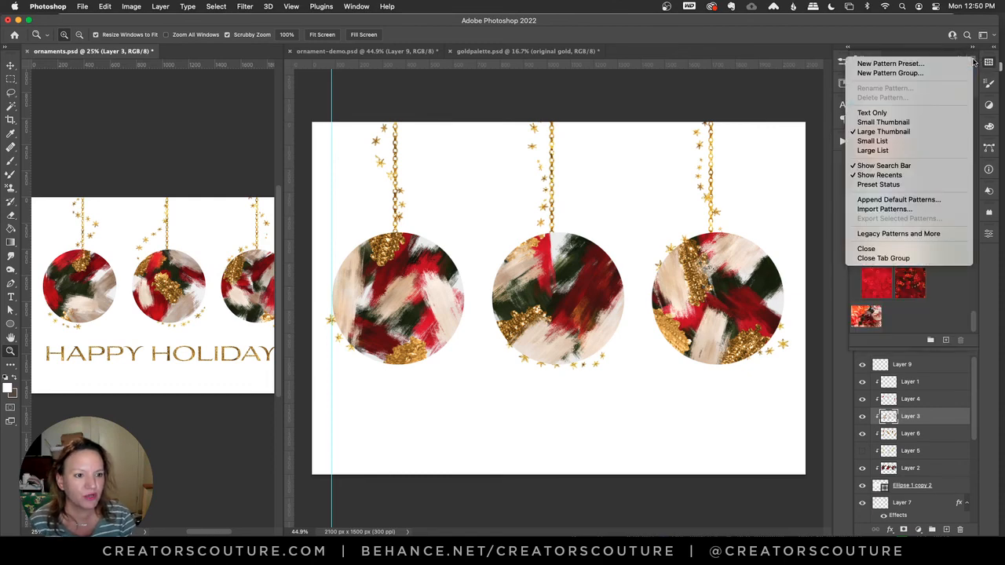
left_click(907, 210)
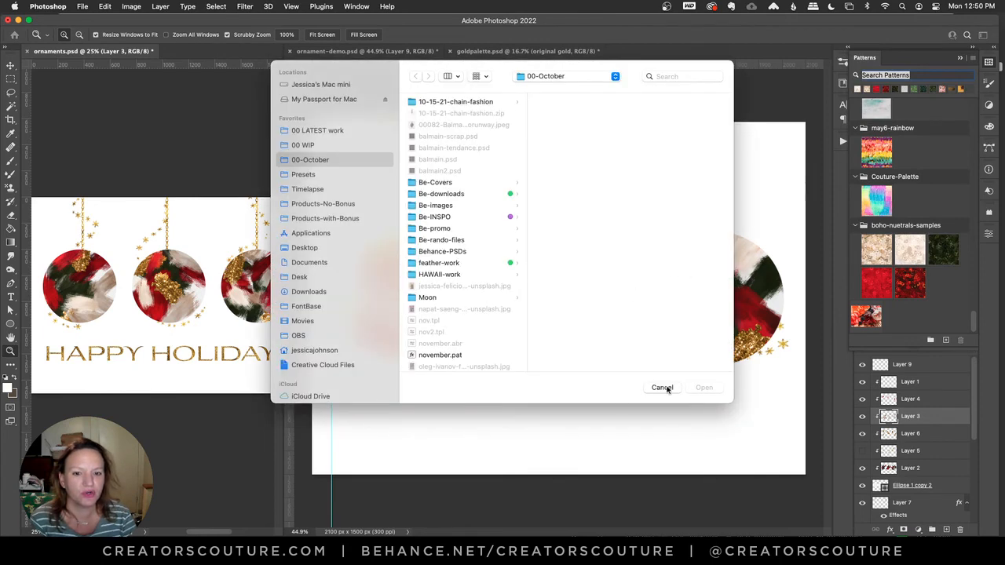
left_click(664, 388)
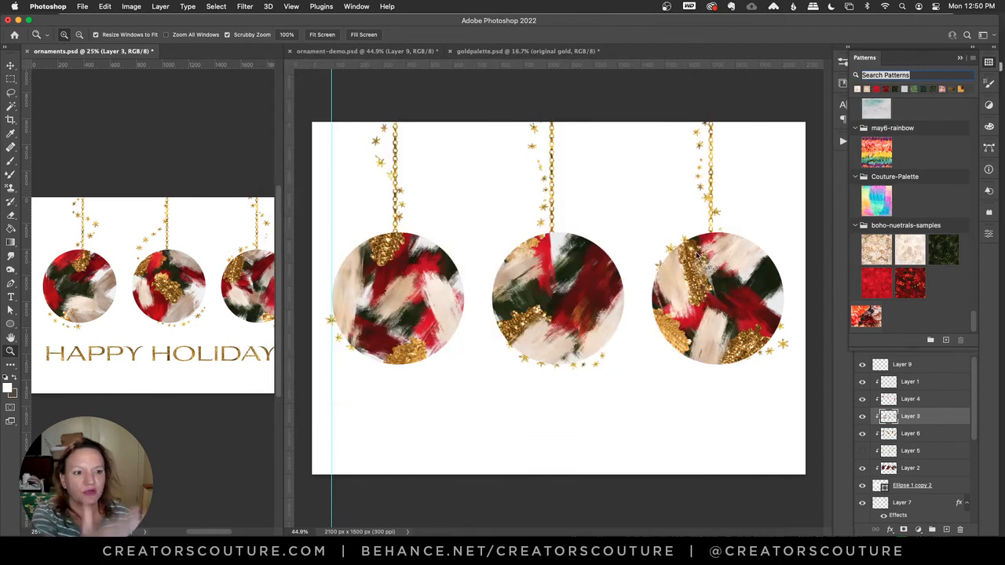
left_click(972, 57)
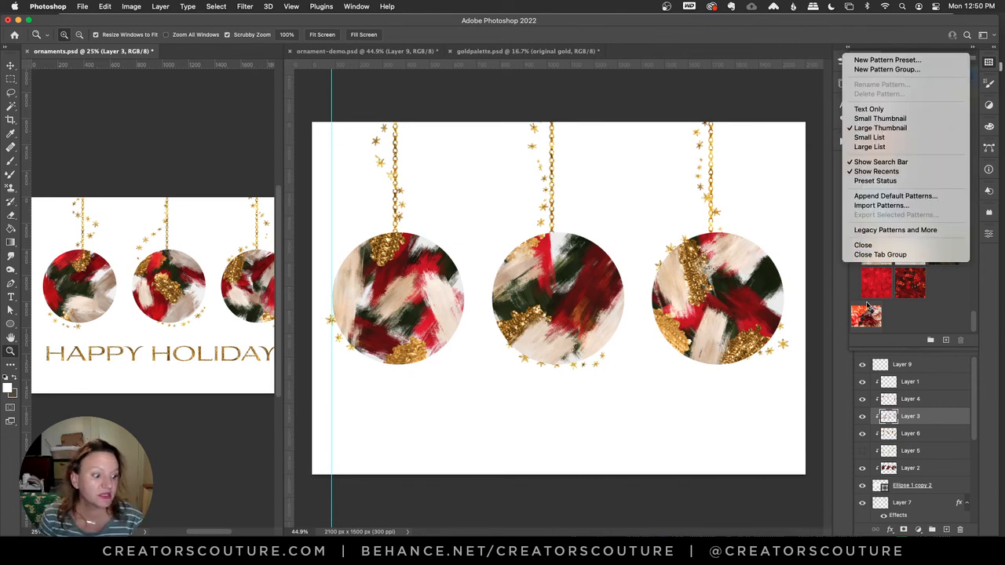
left_click(982, 63)
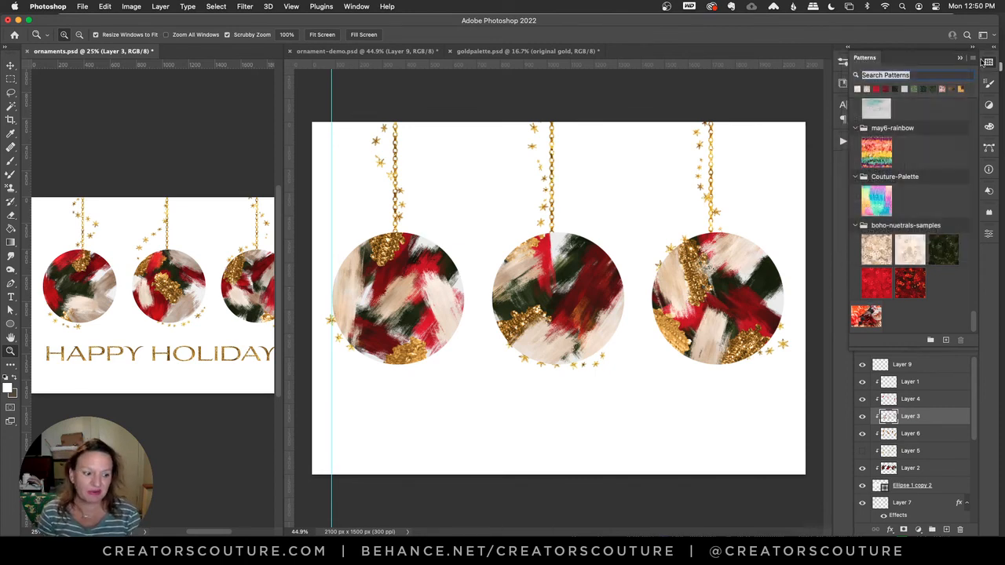